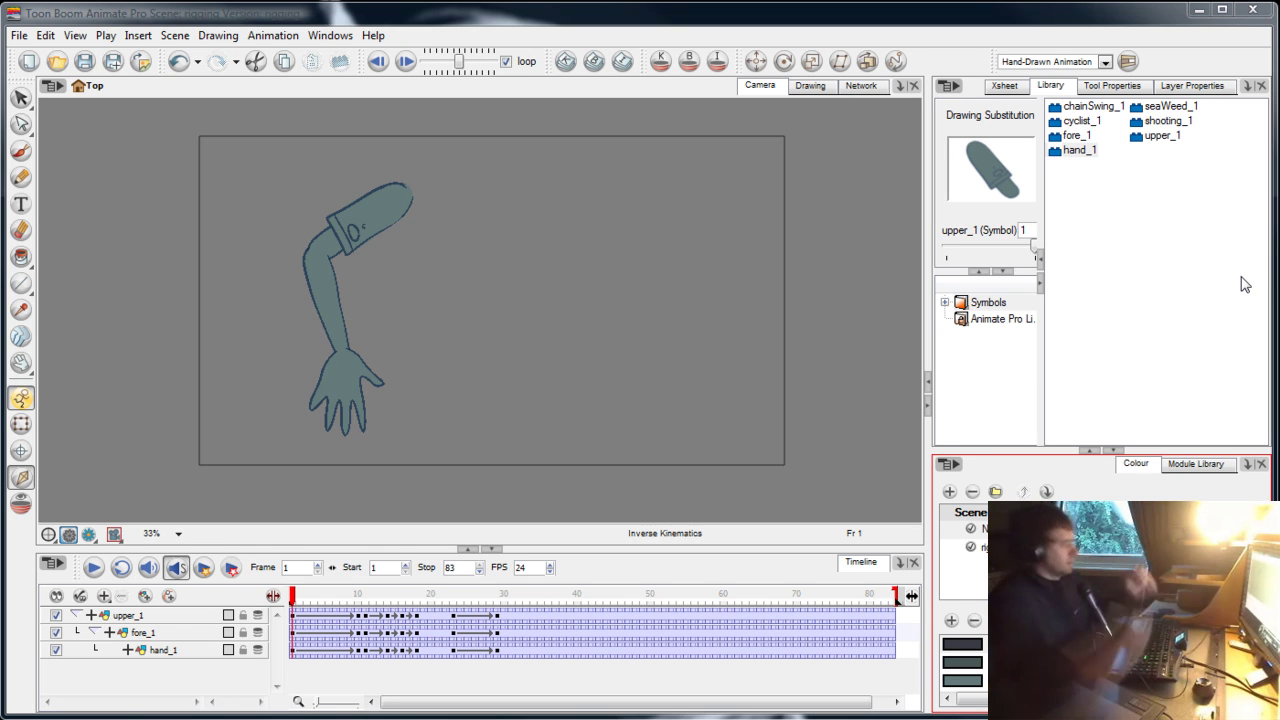
# Using inverse kinematics on hand_1, pose the arm folded back at frame 32, and with raised elbow and hanging hand at frame 36
pyautogui.moveTo(296, 601); pyautogui.dragTo(503, 598)
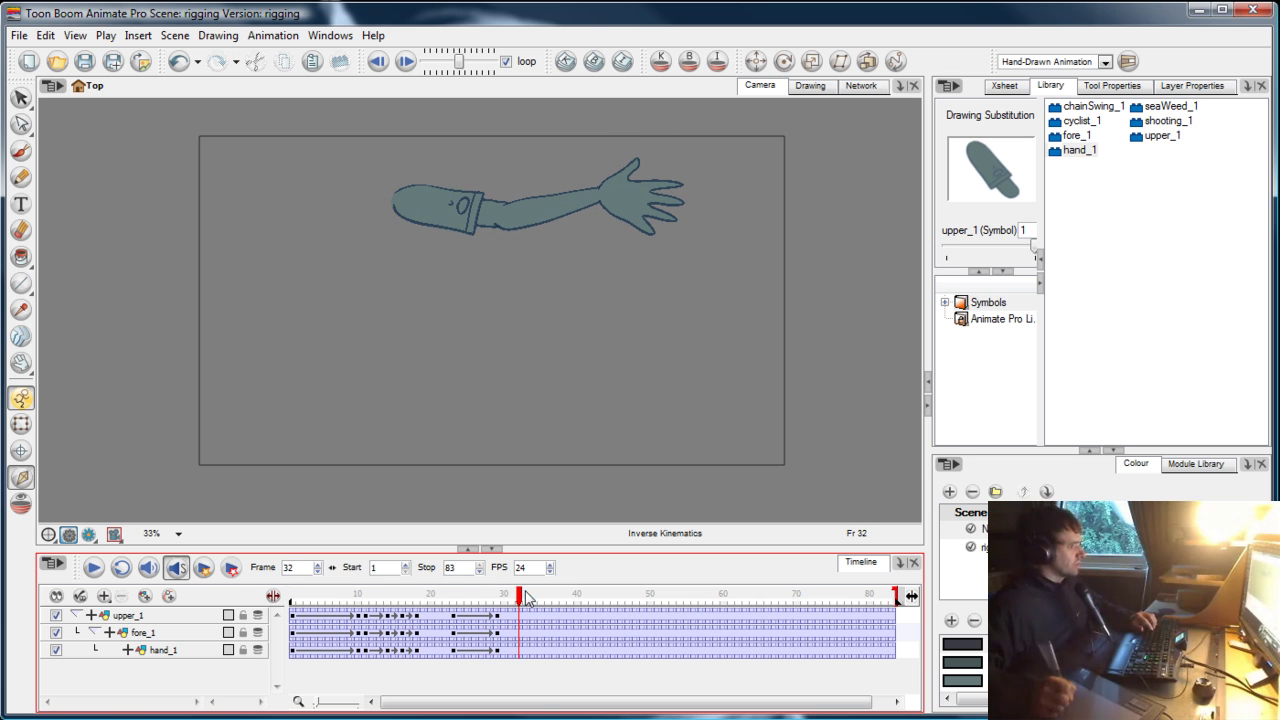
pyautogui.click(522, 651)
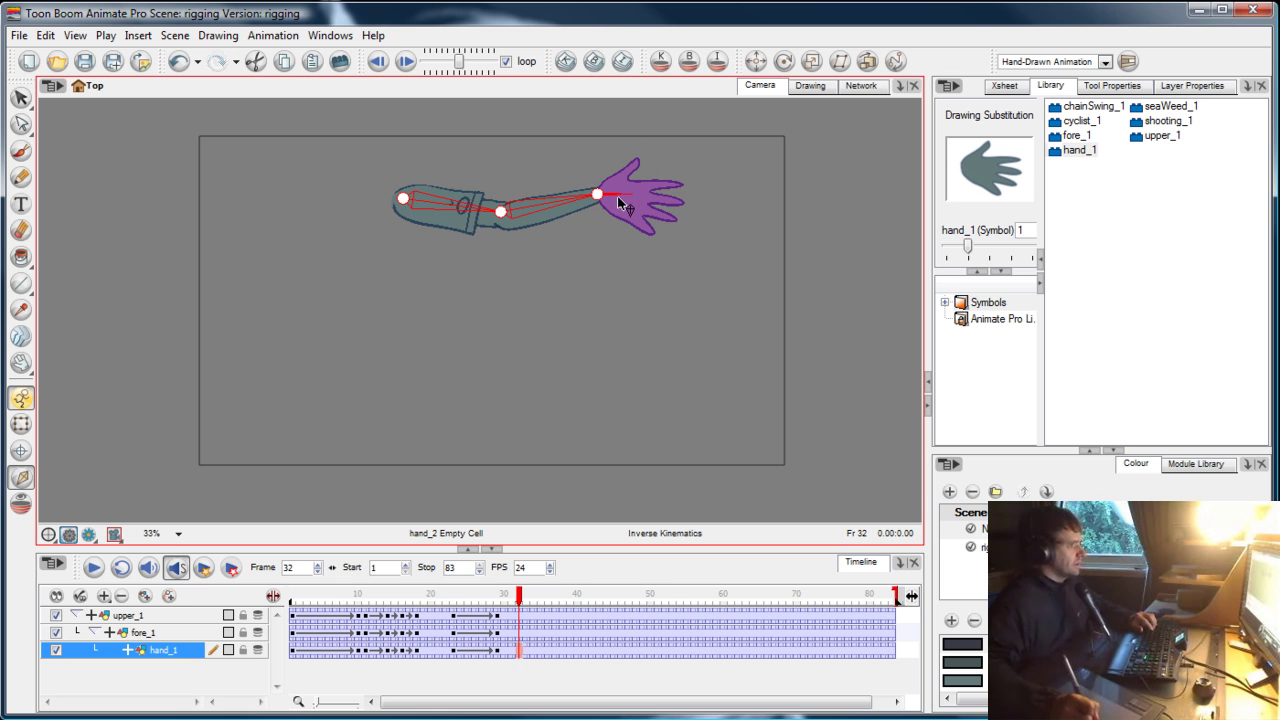
pyautogui.moveTo(618, 197); pyautogui.dragTo(470, 256)
pyautogui.moveTo(520, 597); pyautogui.dragTo(548, 599)
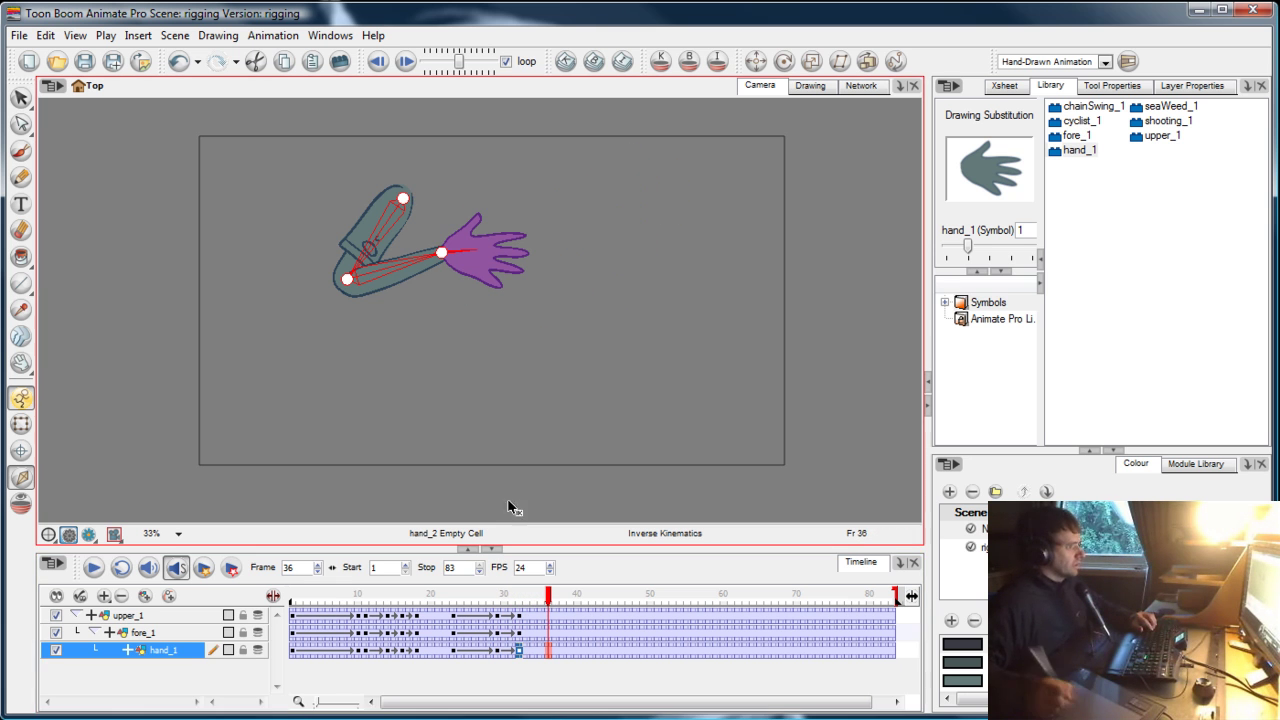
pyautogui.moveTo(455, 260); pyautogui.dragTo(361, 329)
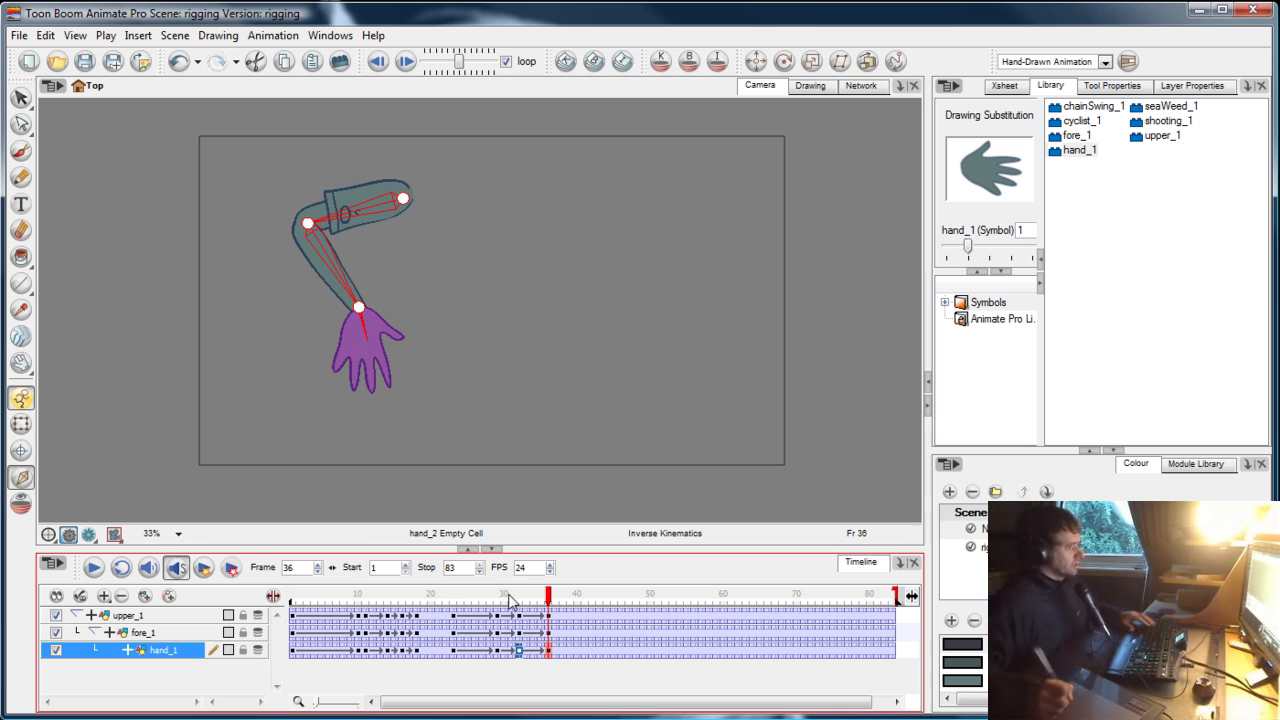
# Delete the frame 32 keyframes on the upper_1, fore_1 and hand_1 layers
pyautogui.moveTo(552, 598); pyautogui.dragTo(520, 600)
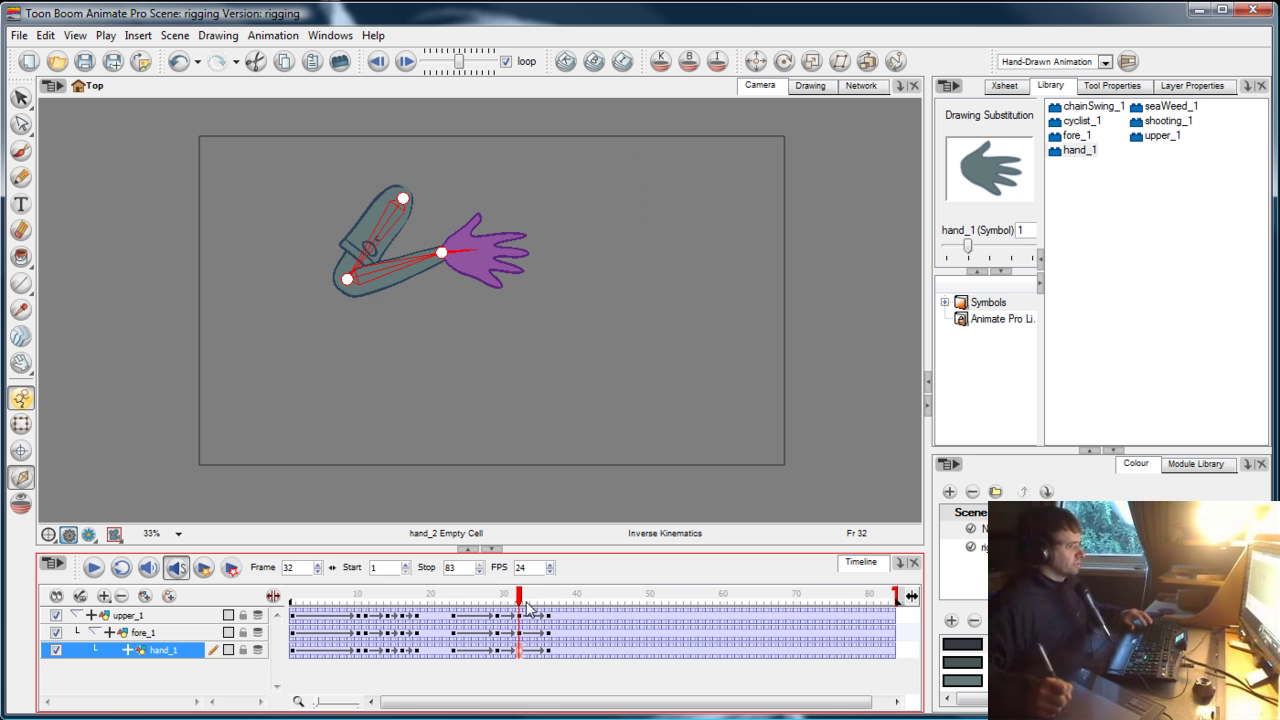
pyautogui.moveTo(520, 616); pyautogui.dragTo(521, 657)
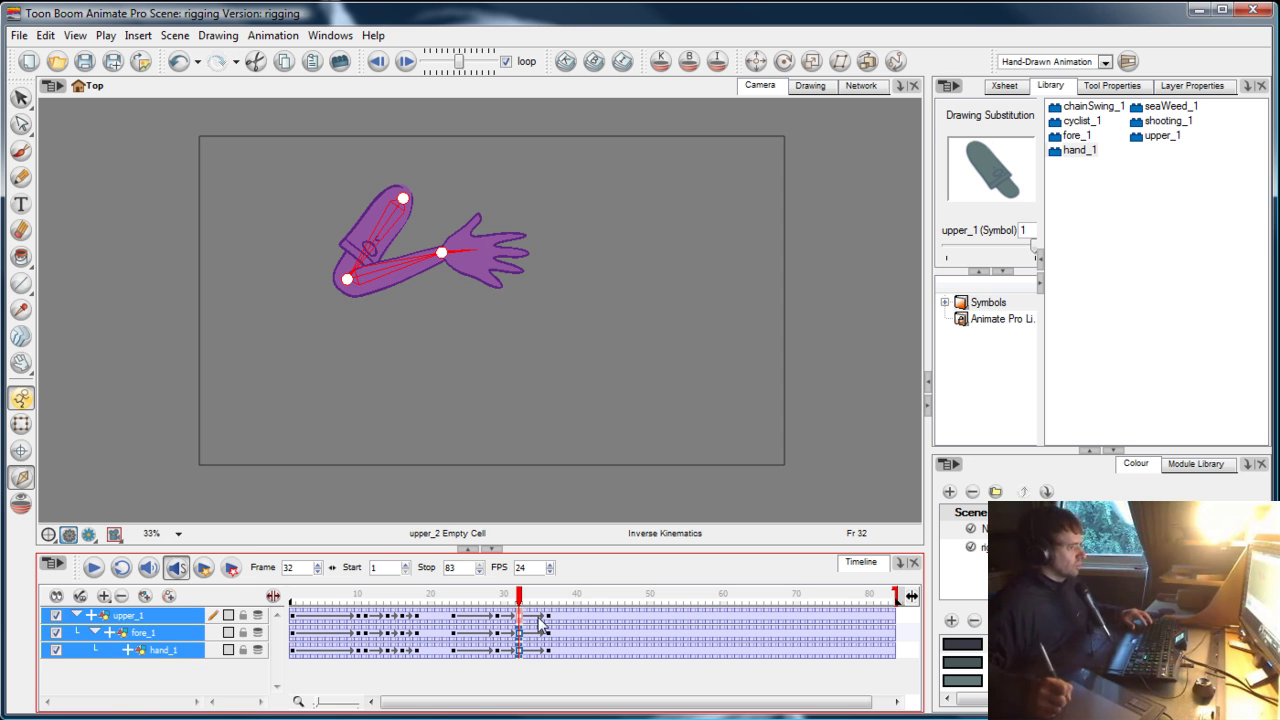
pyautogui.click(548, 616)
pyautogui.click(520, 616)
pyautogui.moveTo(522, 632); pyautogui.dragTo(521, 640)
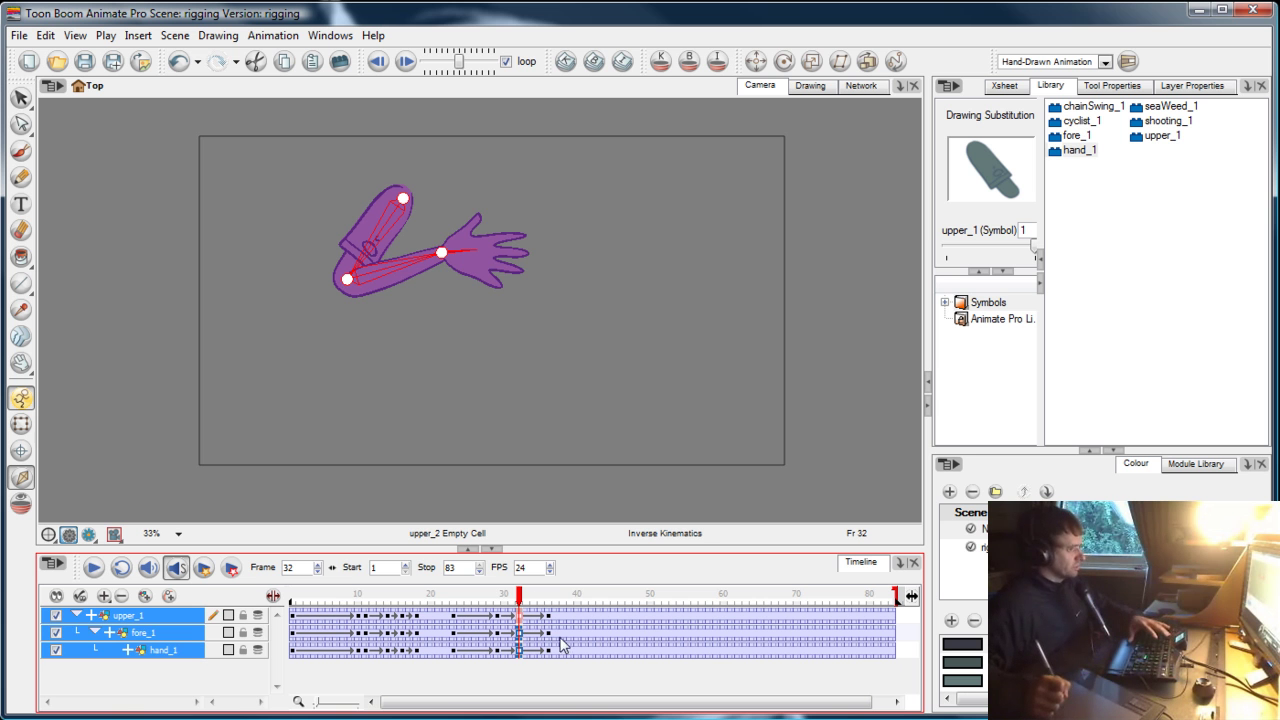
pyautogui.press('F7')
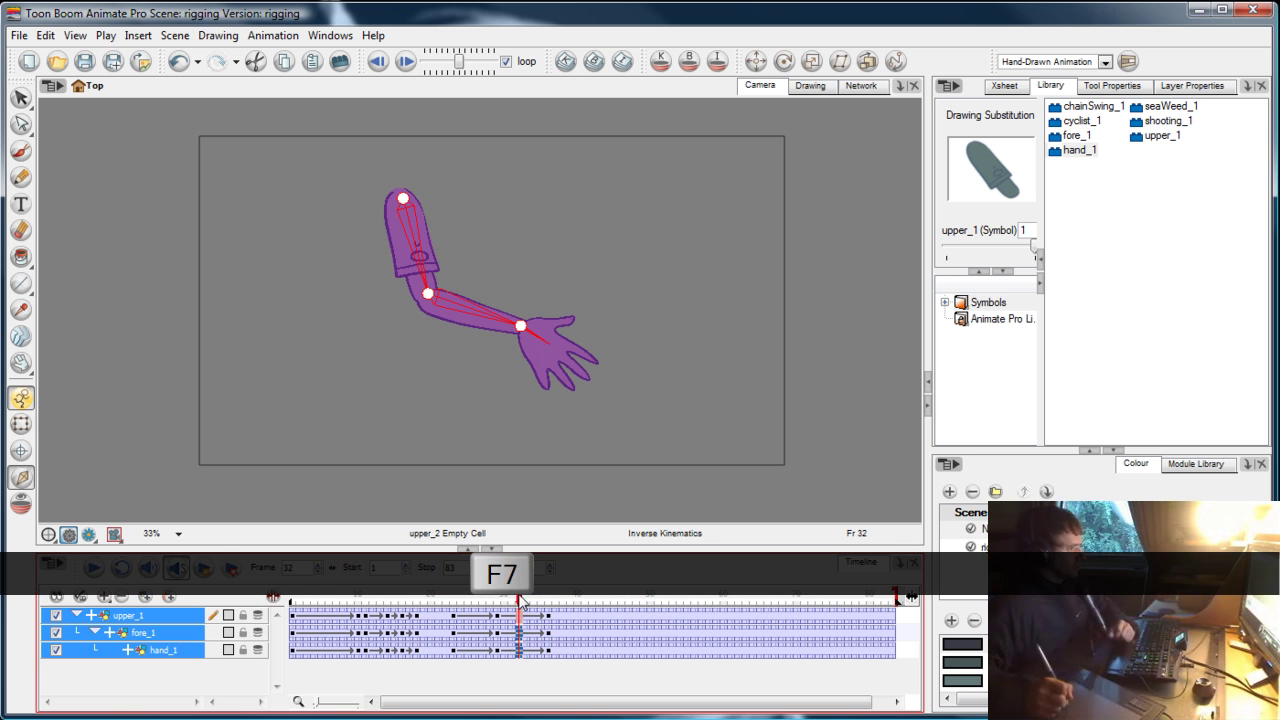
# Move the keyframes of all three arm layers from frame 36 to frame 33
pyautogui.moveTo(520, 600); pyautogui.dragTo(552, 606)
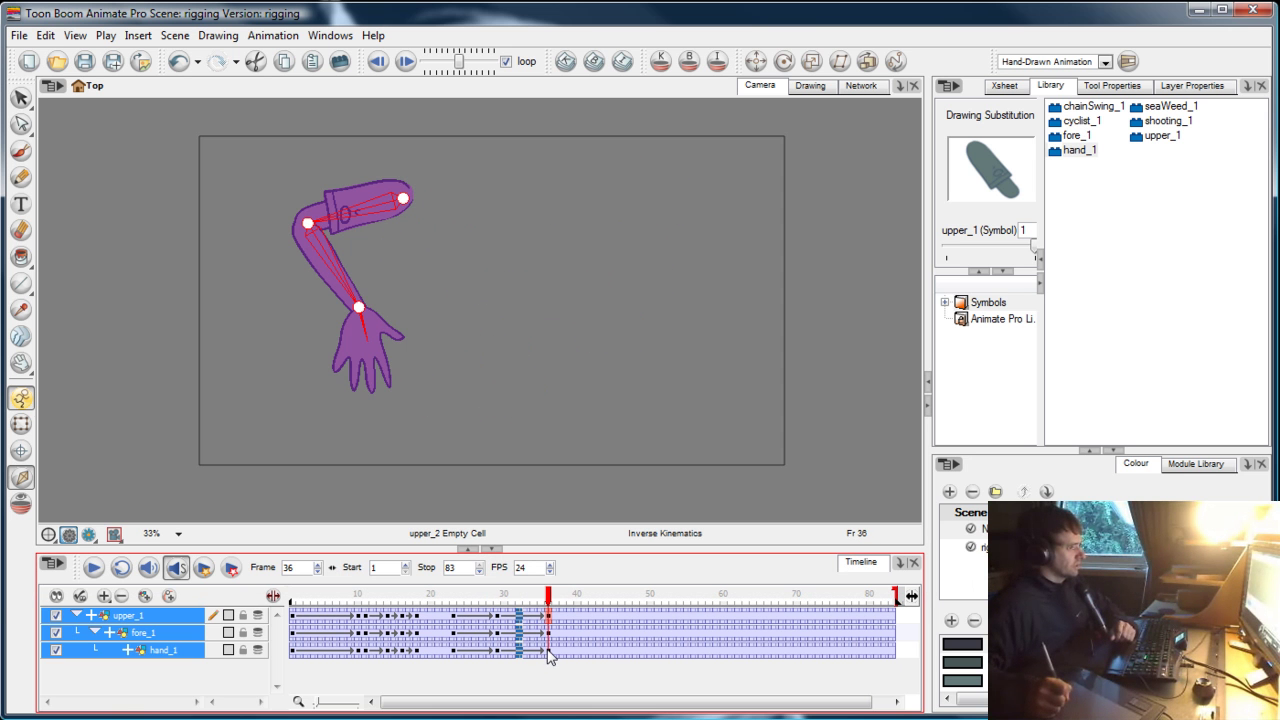
pyautogui.moveTo(549, 655); pyautogui.dragTo(550, 615)
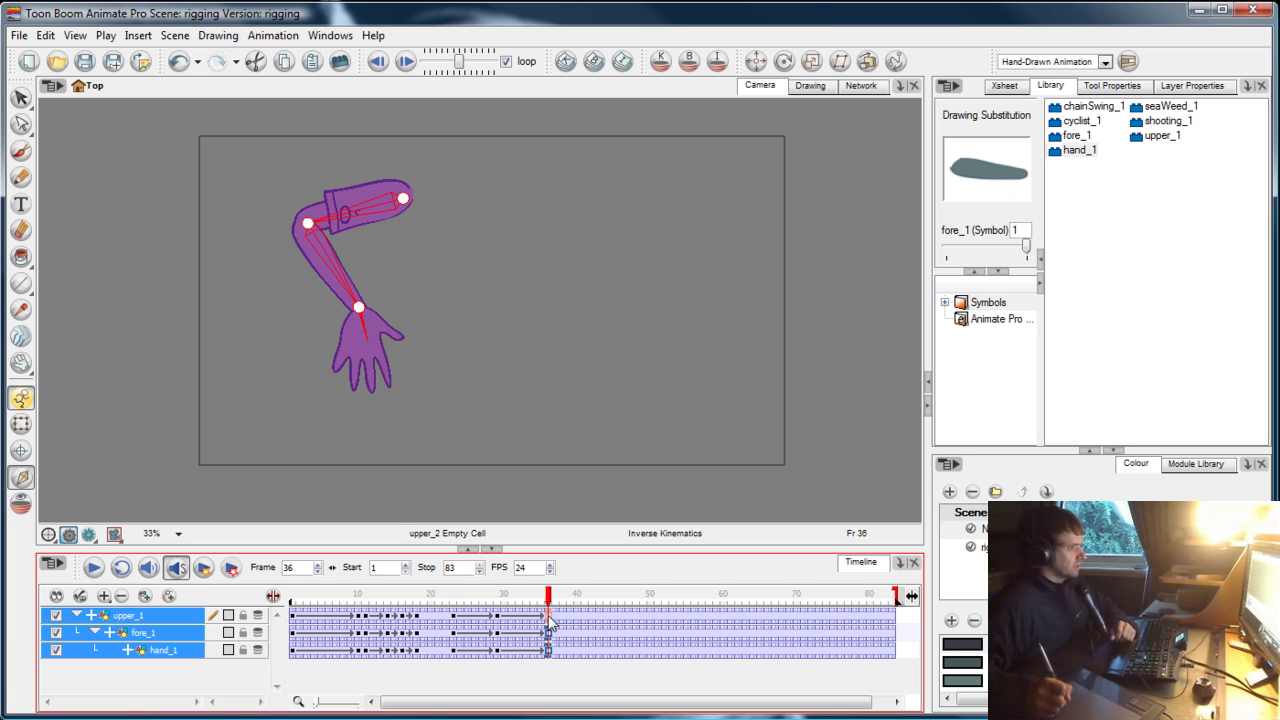
pyautogui.moveTo(535, 622); pyautogui.dragTo(599, 598)
pyautogui.moveTo(491, 598); pyautogui.dragTo(527, 598)
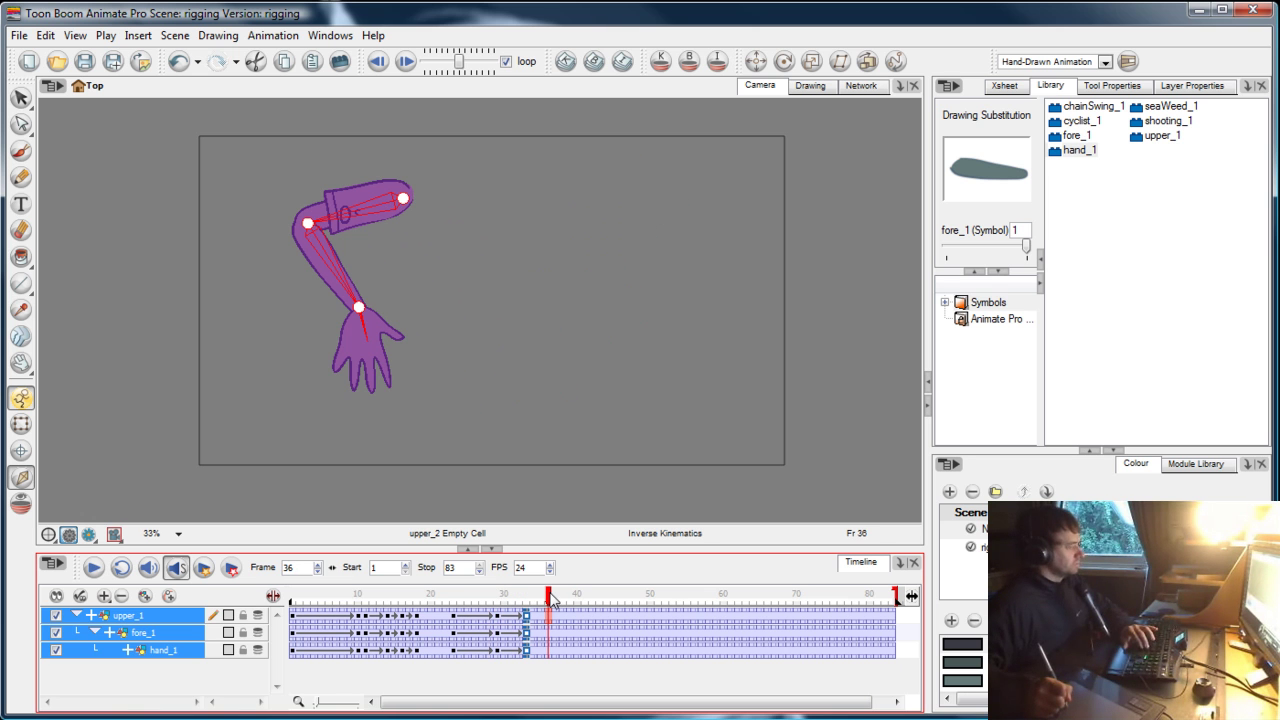
# Pull the hand slightly up and back at frame 37, and pose the arm extended almost straight down at frame 39
pyautogui.click(557, 650)
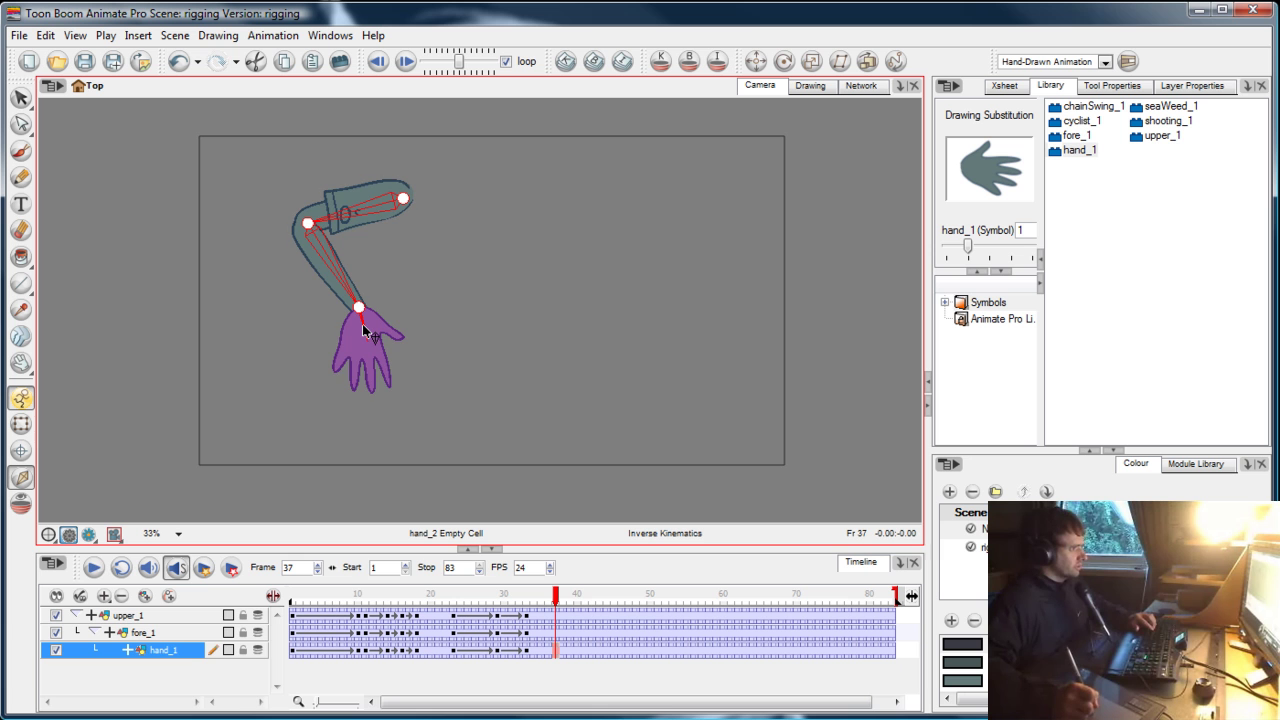
pyautogui.moveTo(362, 323); pyautogui.dragTo(346, 290)
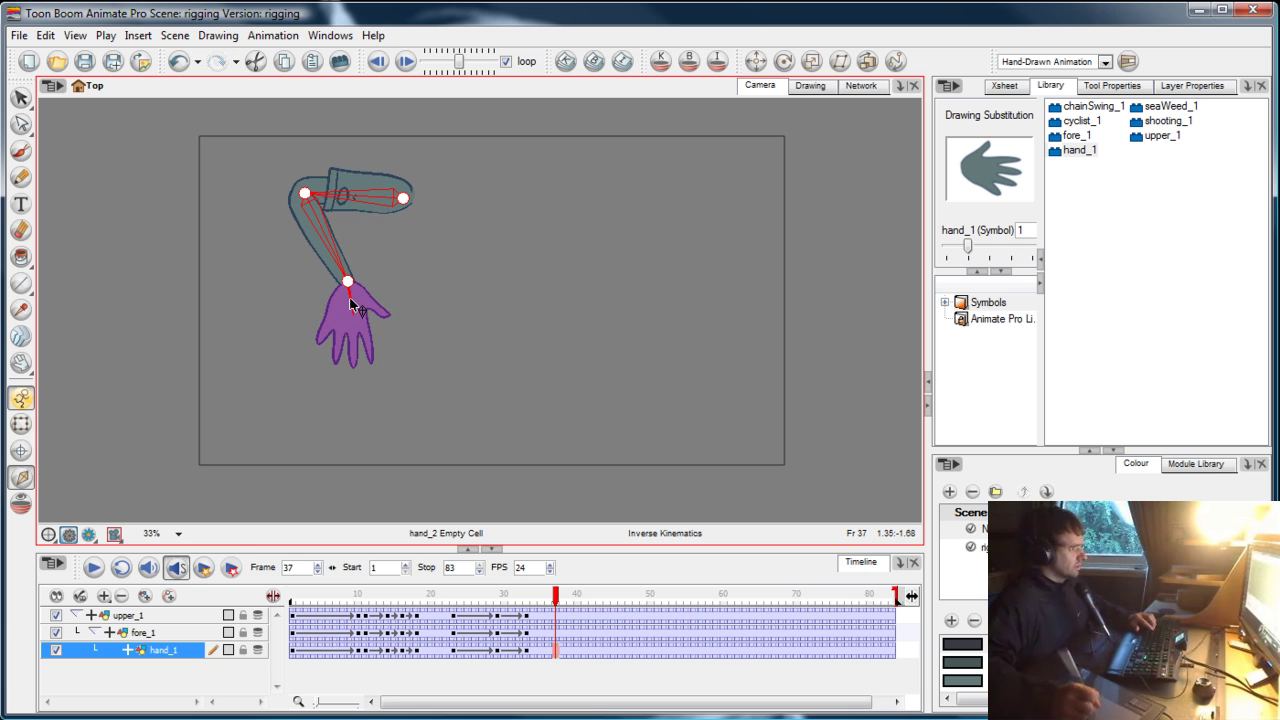
pyautogui.moveTo(557, 595)
pyautogui.mouseDown()
pyautogui.moveTo(475, 597)
pyautogui.moveTo(572, 595)
pyautogui.mouseUp()
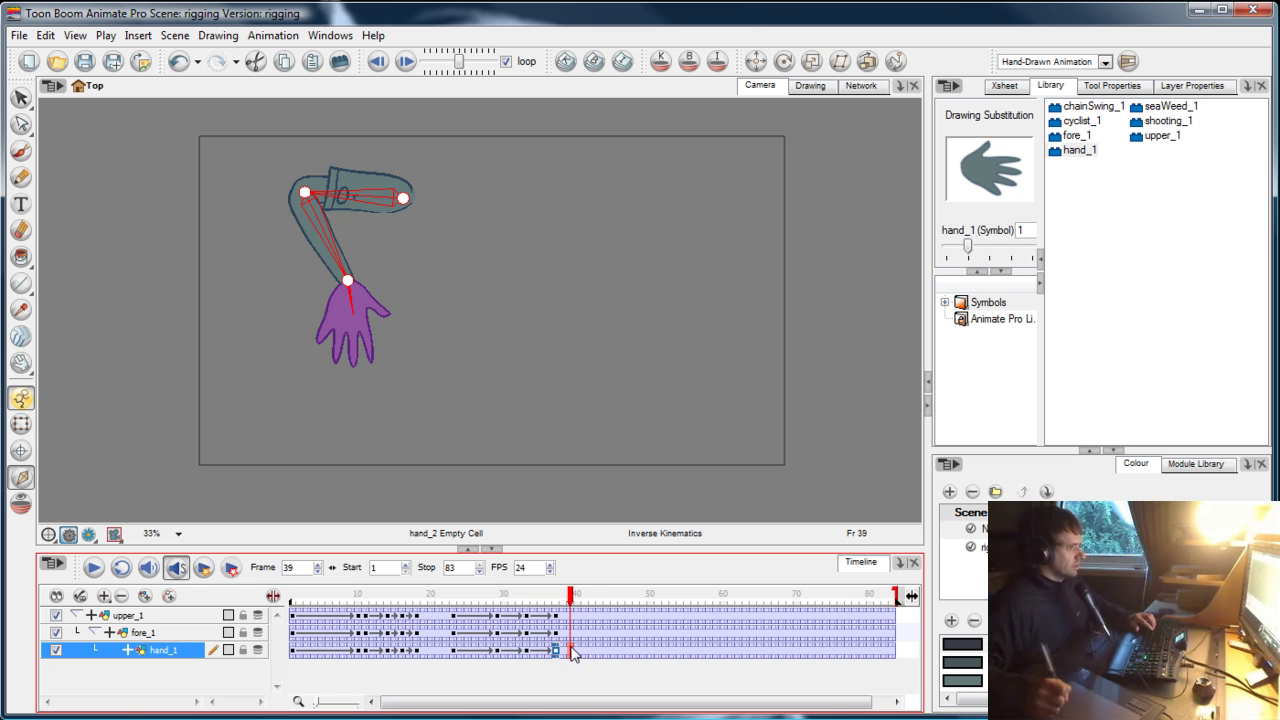
pyautogui.moveTo(356, 308); pyautogui.dragTo(387, 412)
# Compare the lowered arm pose at frame 39 with the one at frame 11
pyautogui.moveTo(574, 597); pyautogui.dragTo(366, 605)
pyautogui.moveTo(361, 396); pyautogui.dragTo(361, 397)
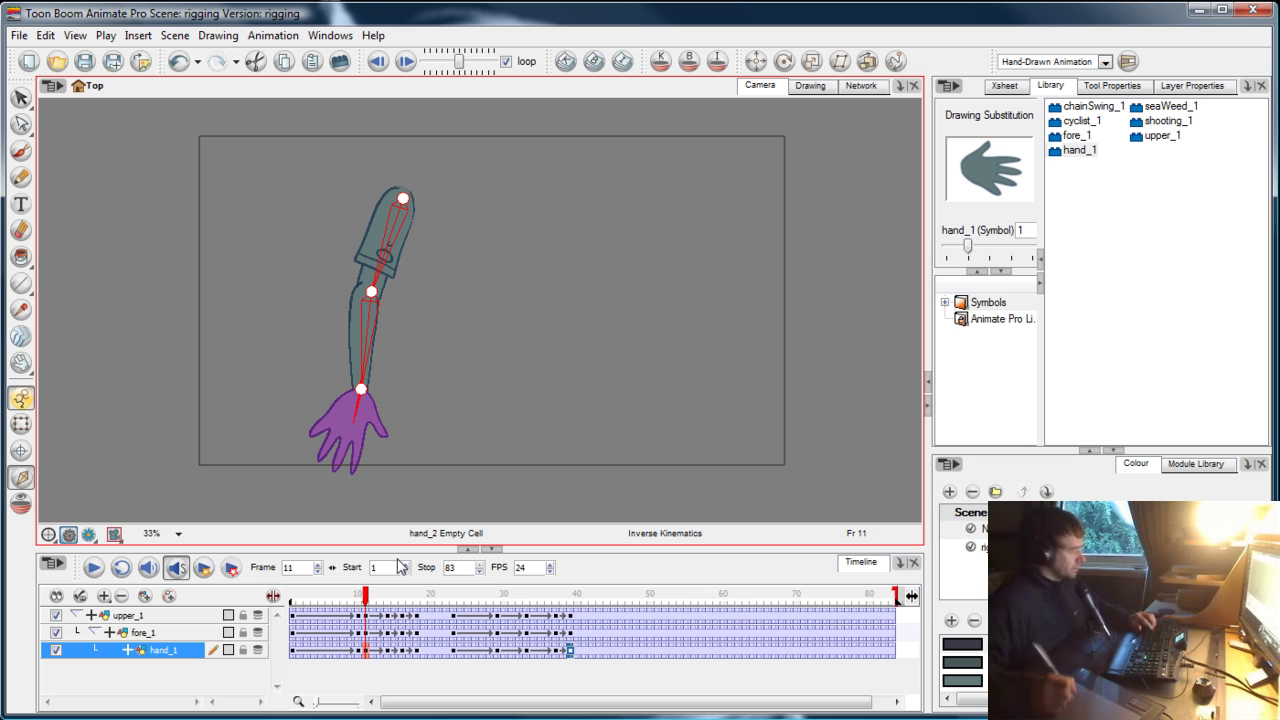
pyautogui.click(363, 636)
pyautogui.click(380, 457)
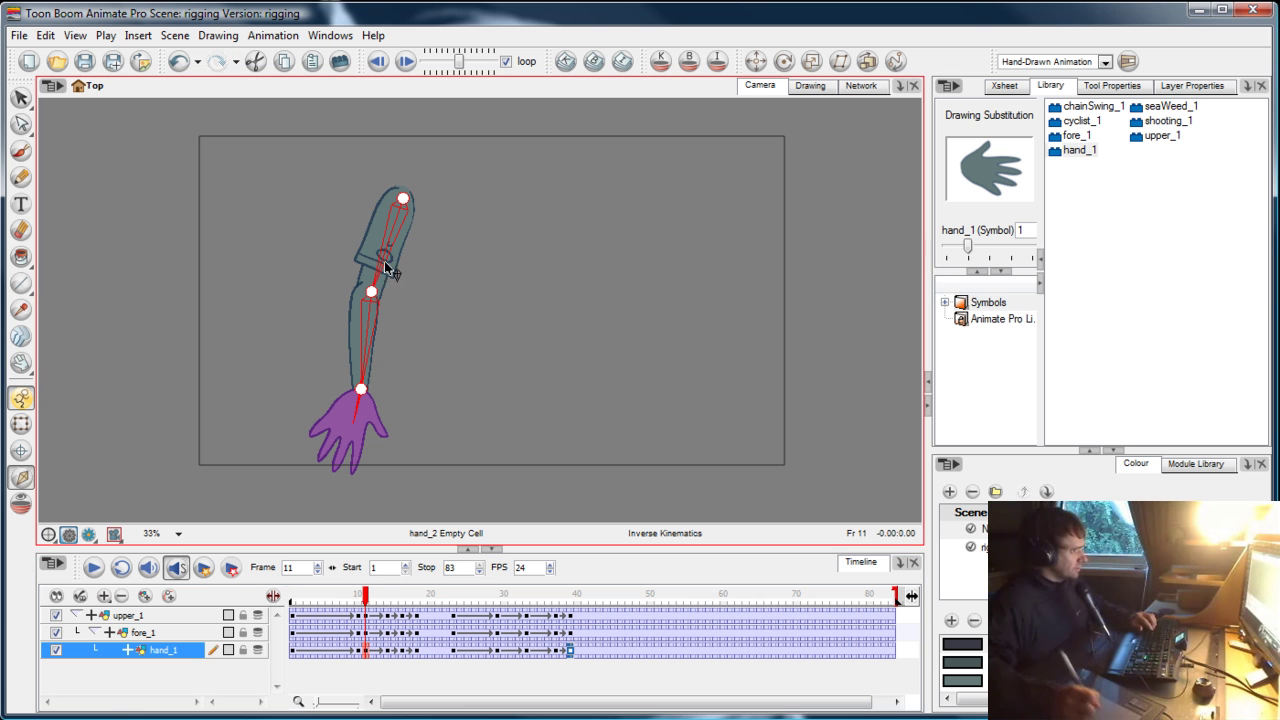
pyautogui.click(362, 602)
pyautogui.click(370, 310)
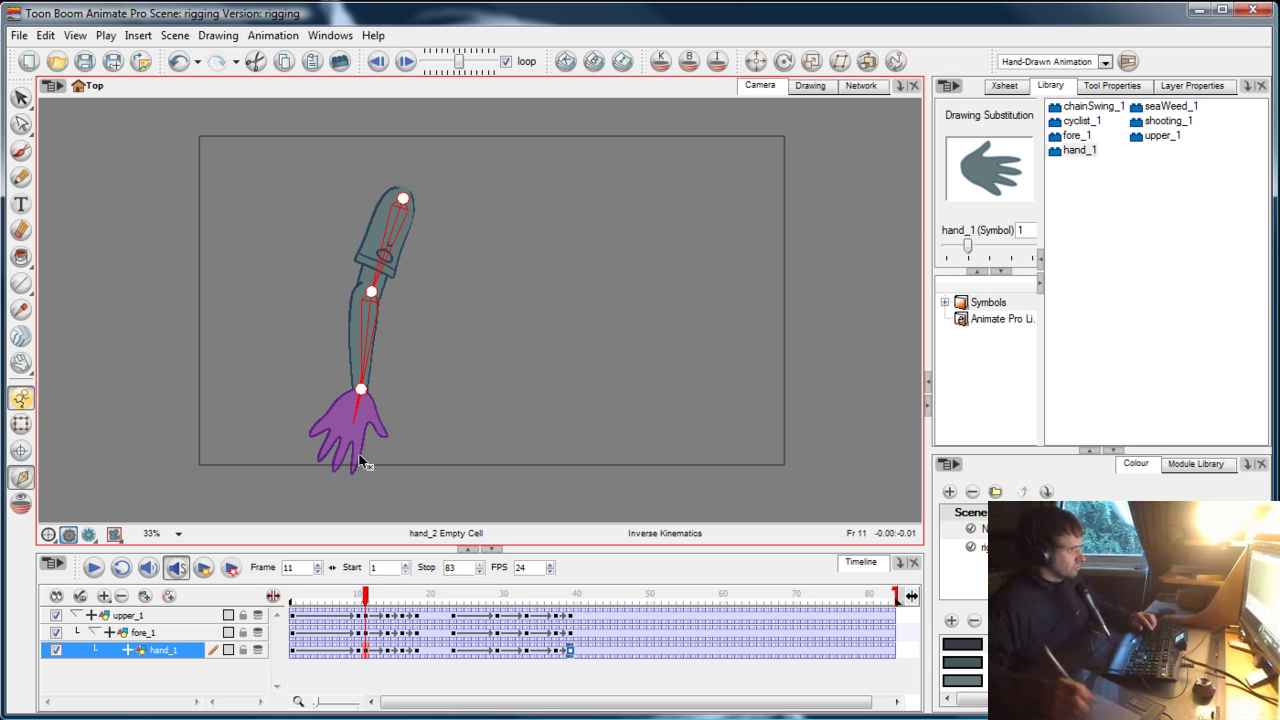
pyautogui.click(369, 609)
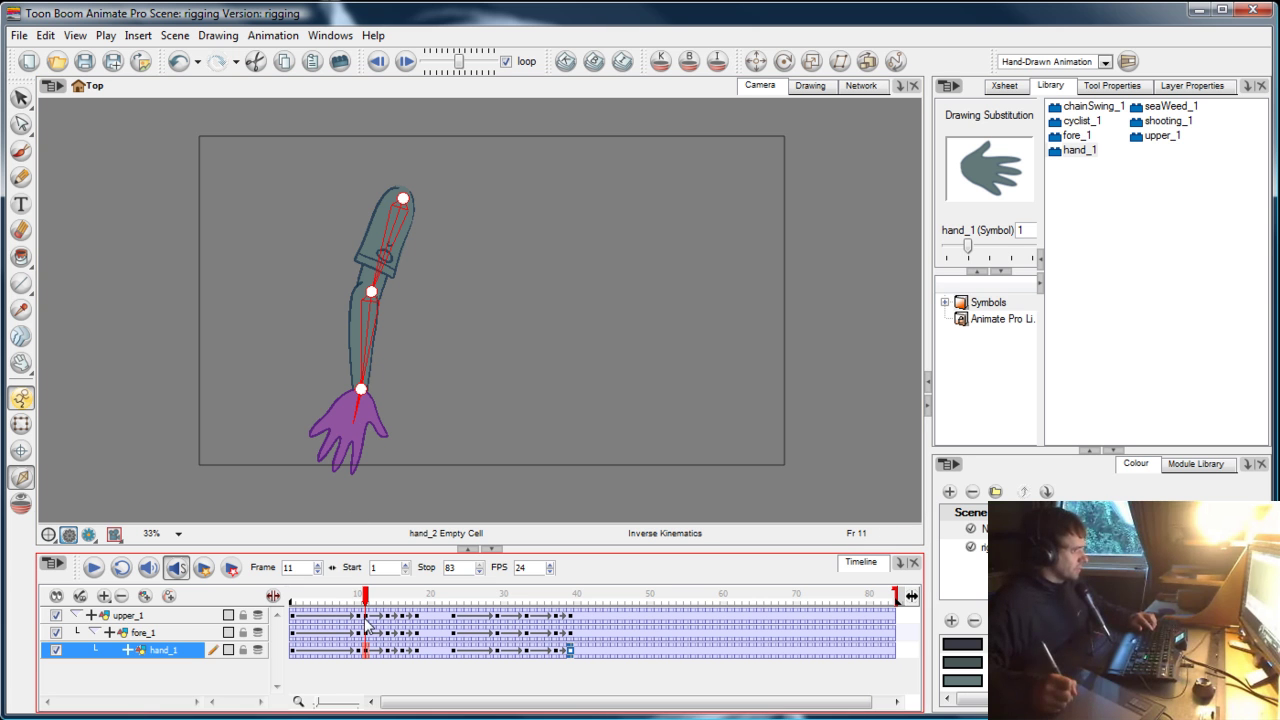
pyautogui.click(572, 598)
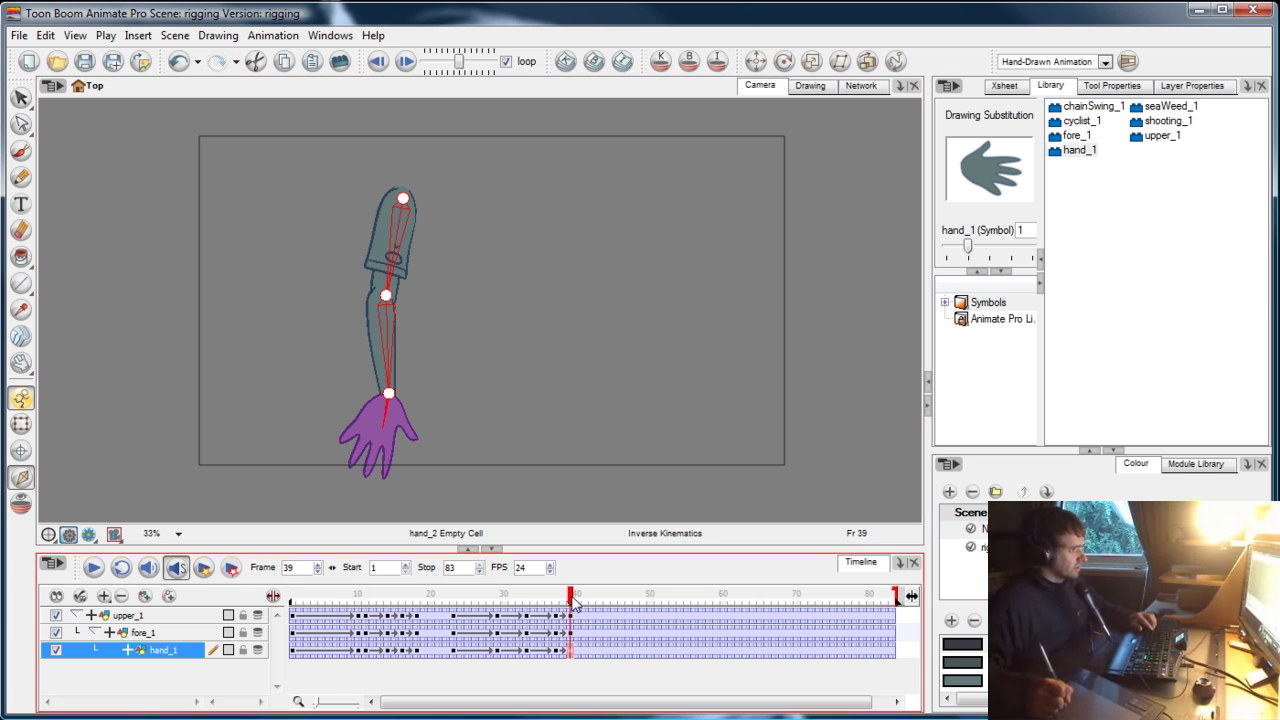
pyautogui.click(367, 598)
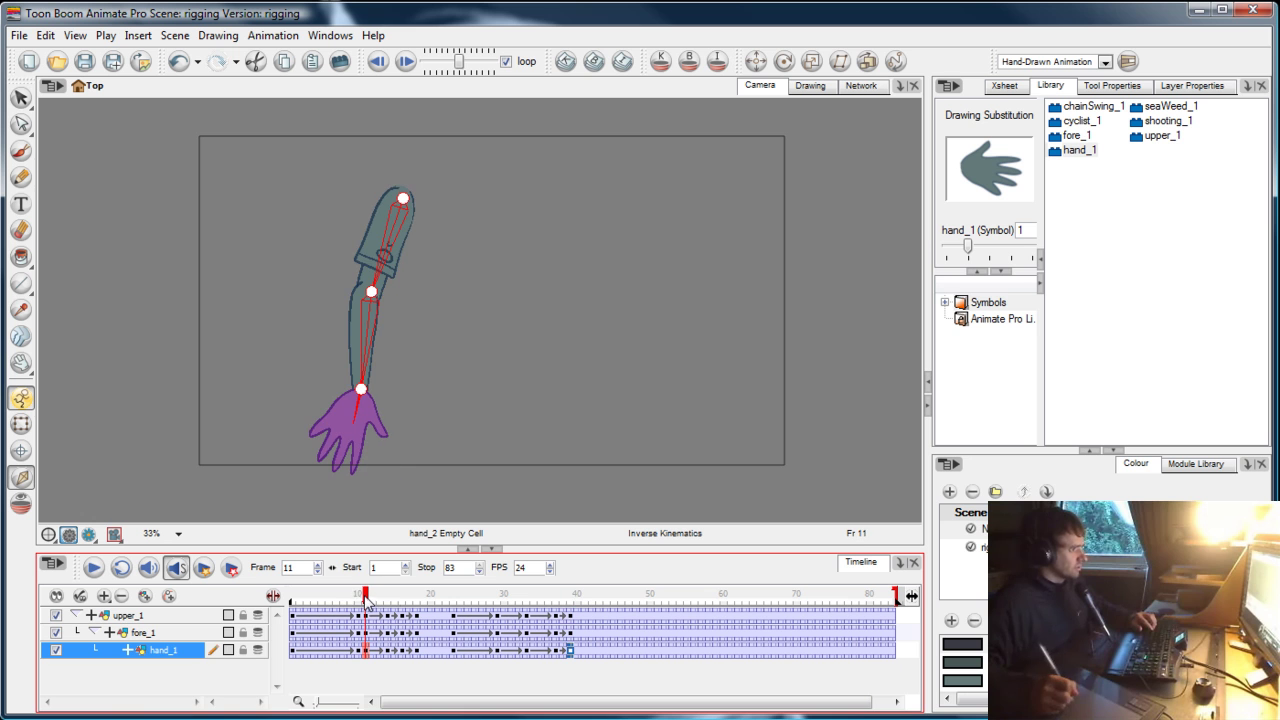
pyautogui.click(572, 598)
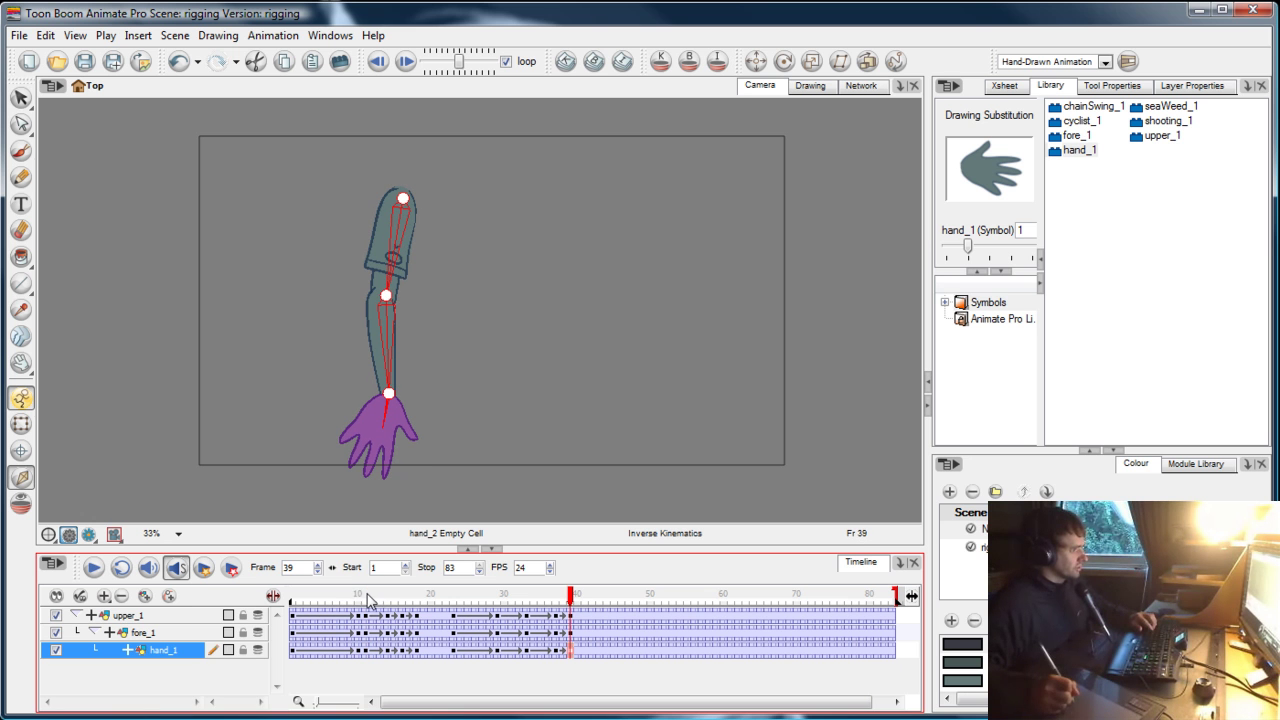
pyautogui.click(367, 598)
pyautogui.click(571, 598)
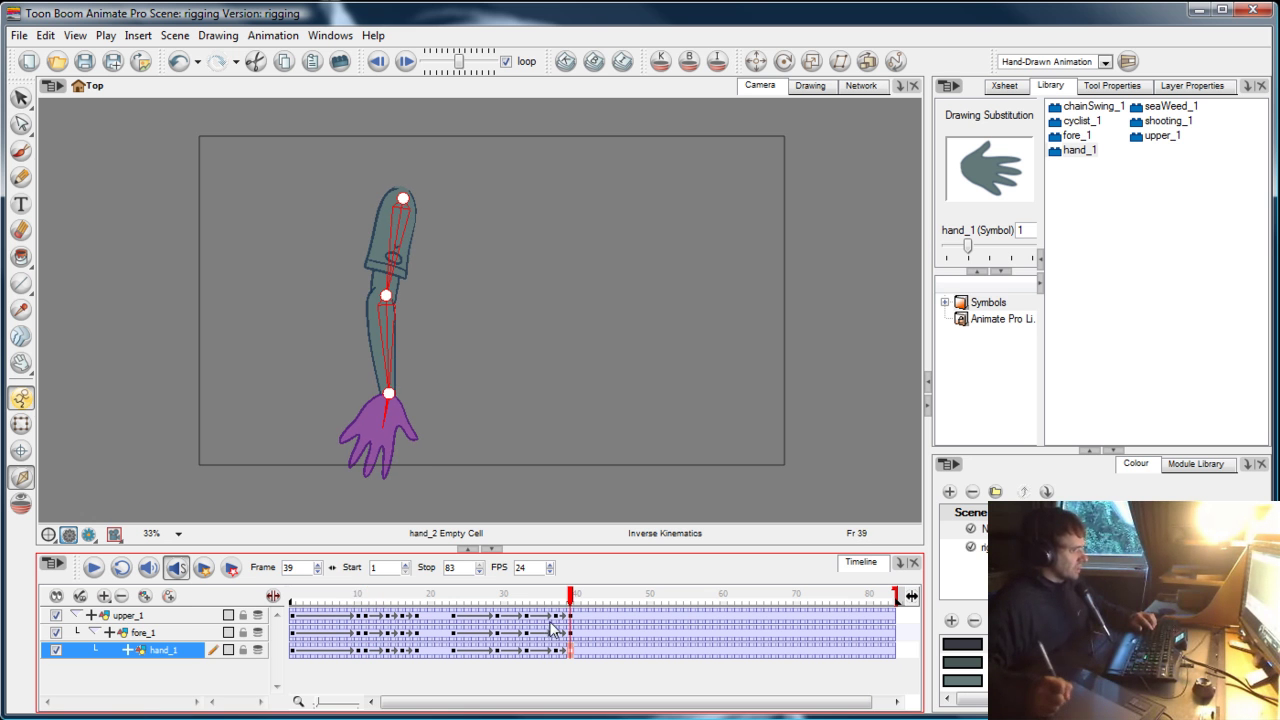
# Copy the frame 11 keyframes of upper_1, fore_1 and hand_1 and paste them at frame 39
pyautogui.click(367, 598)
pyautogui.moveTo(368, 620); pyautogui.dragTo(390, 670)
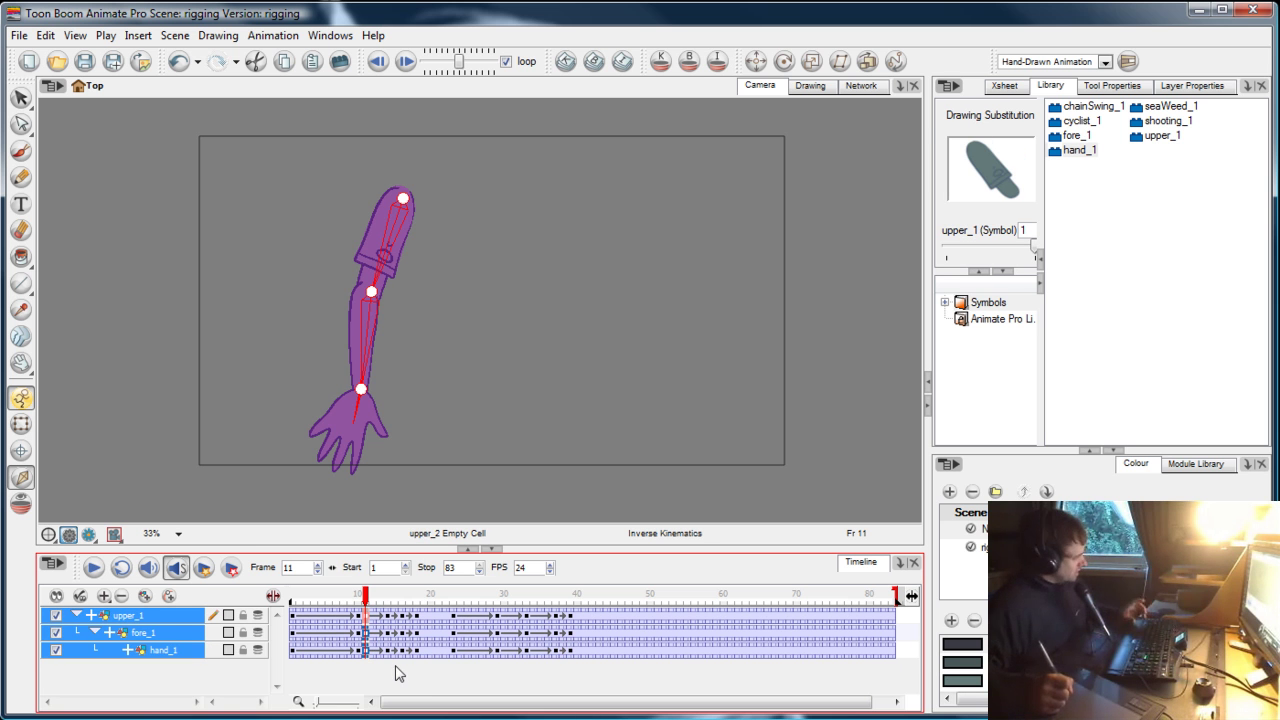
pyautogui.hotkey('ctrl', 'c')
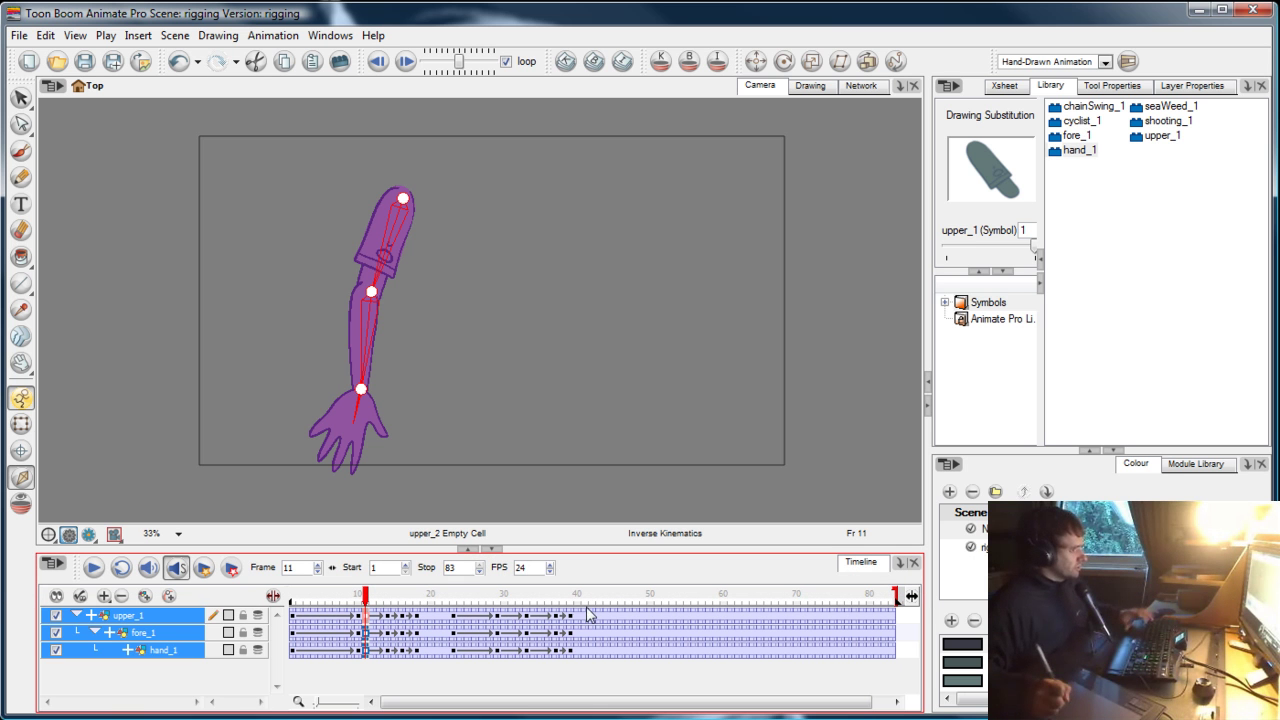
pyautogui.moveTo(570, 616); pyautogui.dragTo(576, 648)
pyautogui.hotkey('ctrl', 'v')
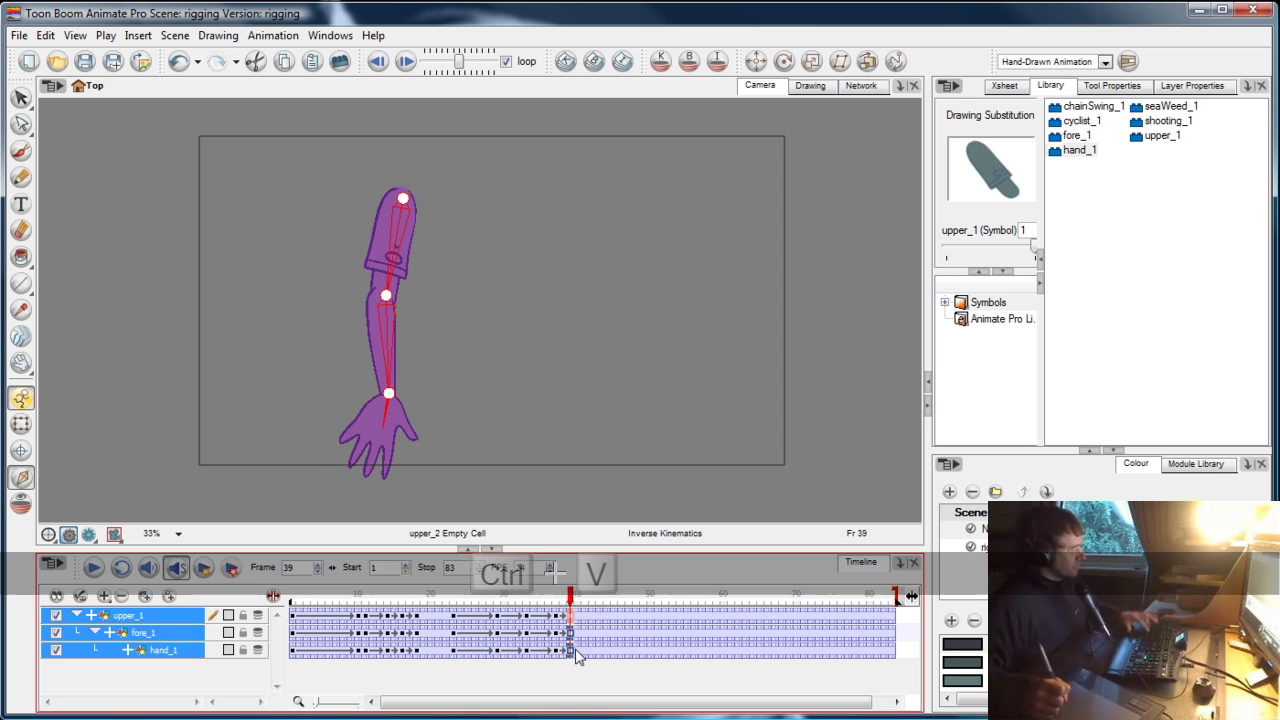
# Check the pasted pose at frame 39 by switching back and forth to frame 11
pyautogui.click(563, 597)
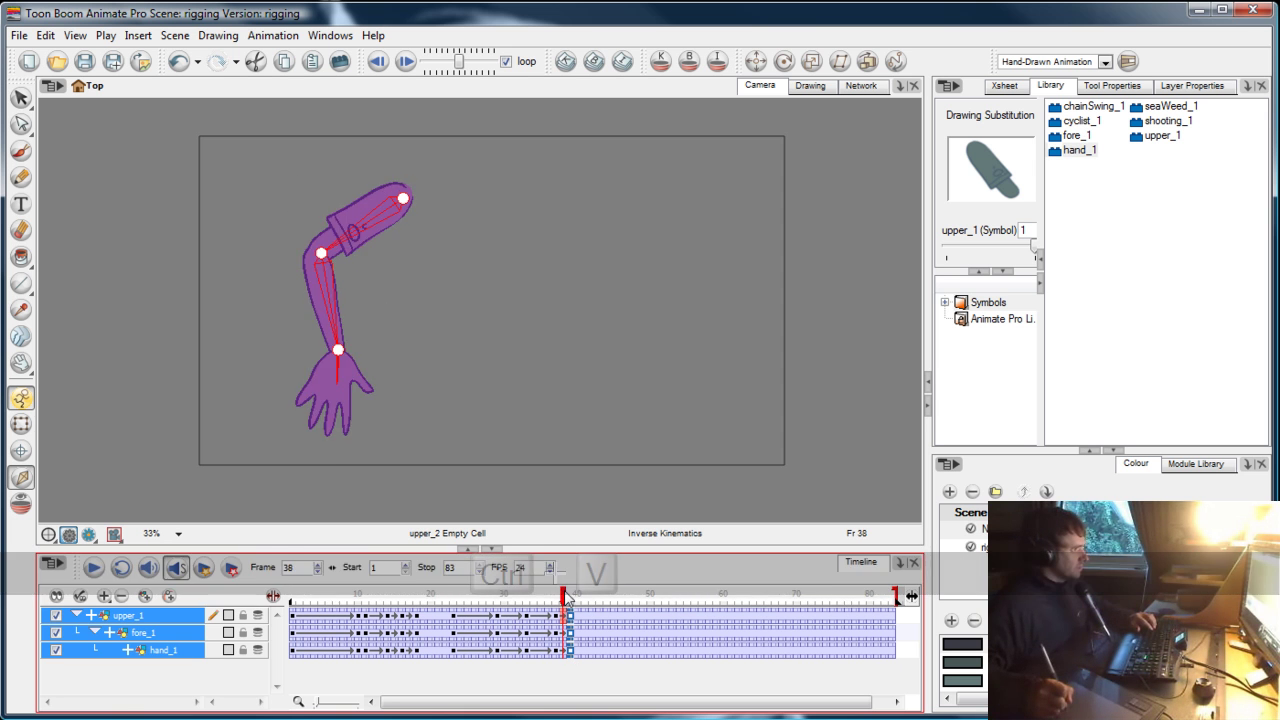
pyautogui.click(571, 597)
pyautogui.click(366, 597)
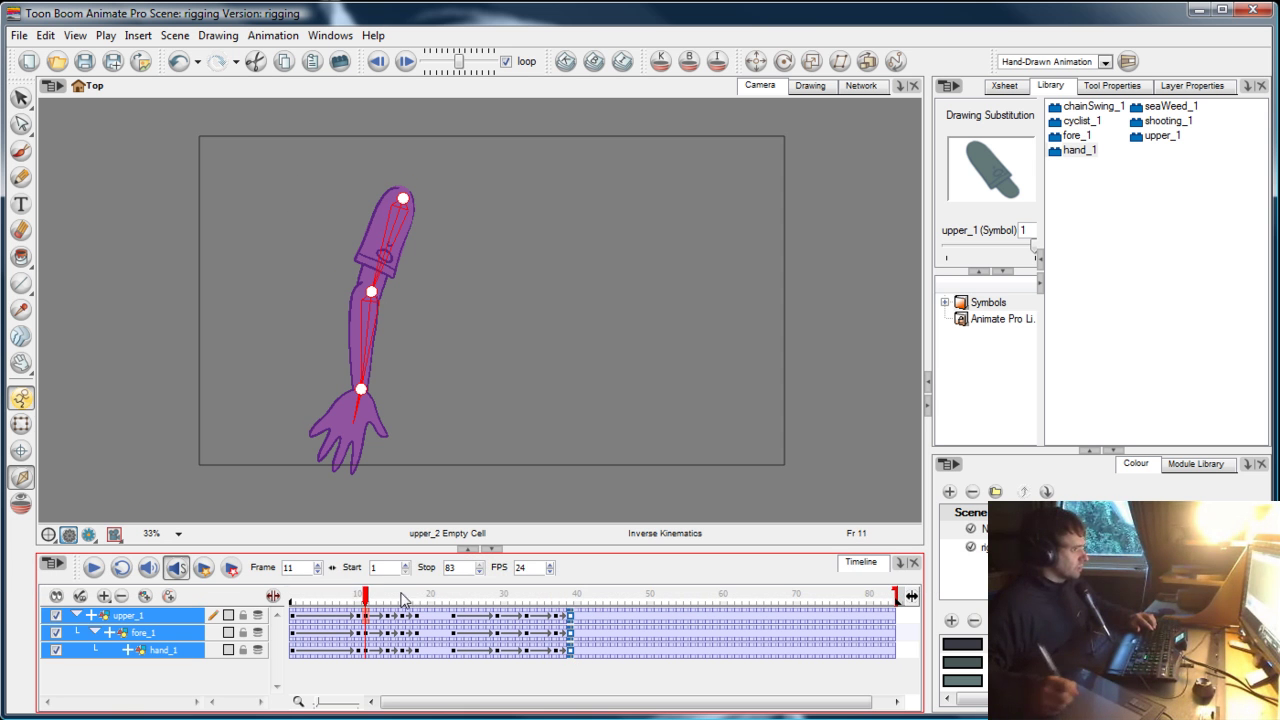
pyautogui.click(569, 597)
pyautogui.click(366, 597)
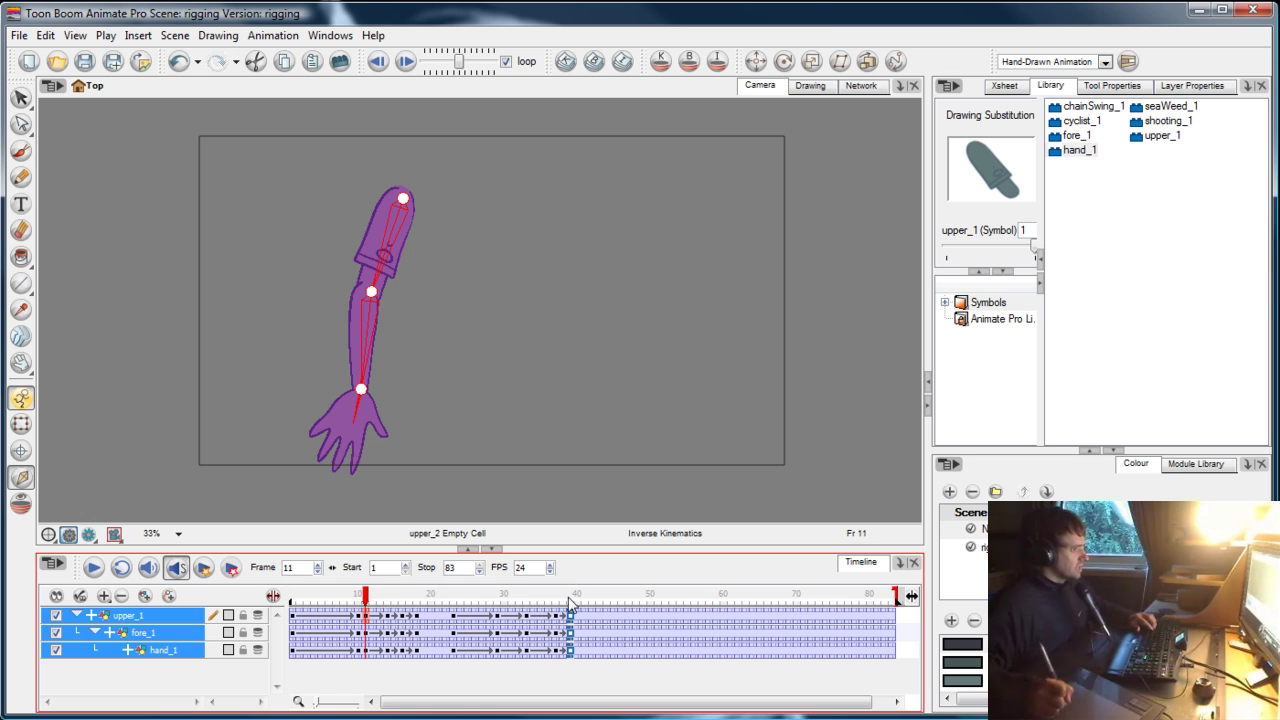
pyautogui.click(569, 597)
pyautogui.click(359, 597)
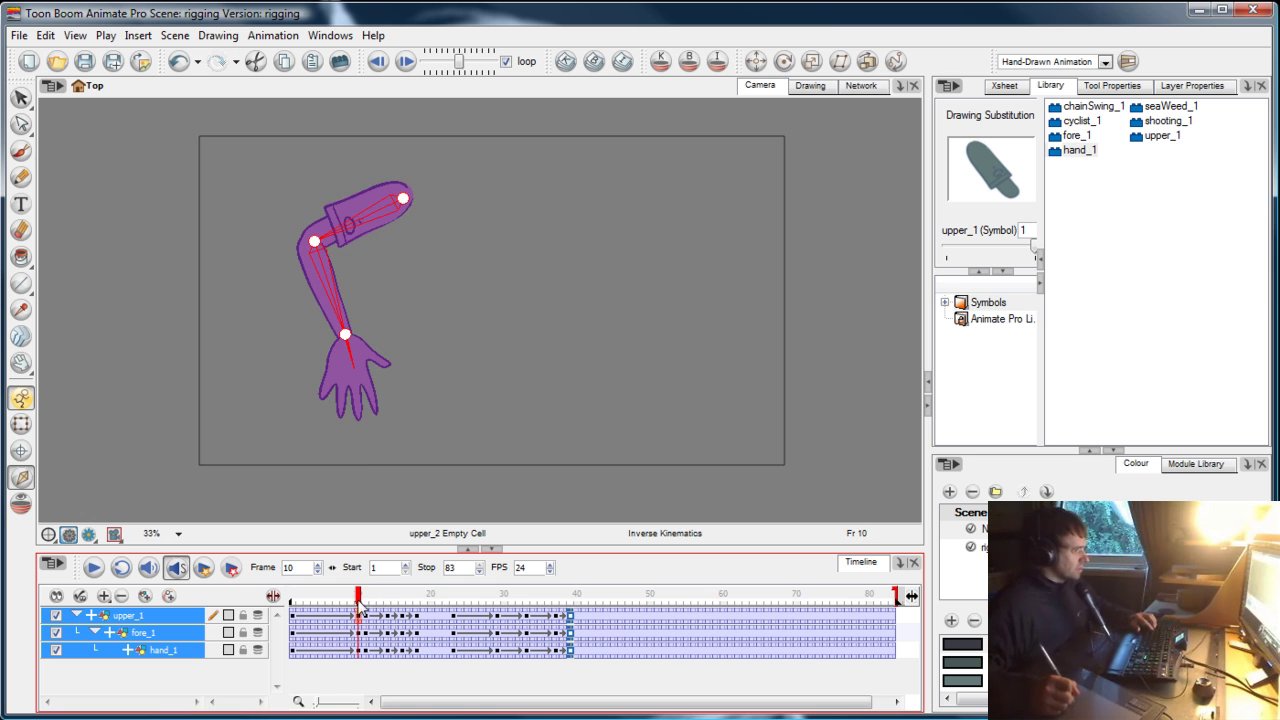
# Play the arm animation from frame 1 several times to review the motion and timing
pyautogui.moveTo(362, 598); pyautogui.dragTo(292, 600)
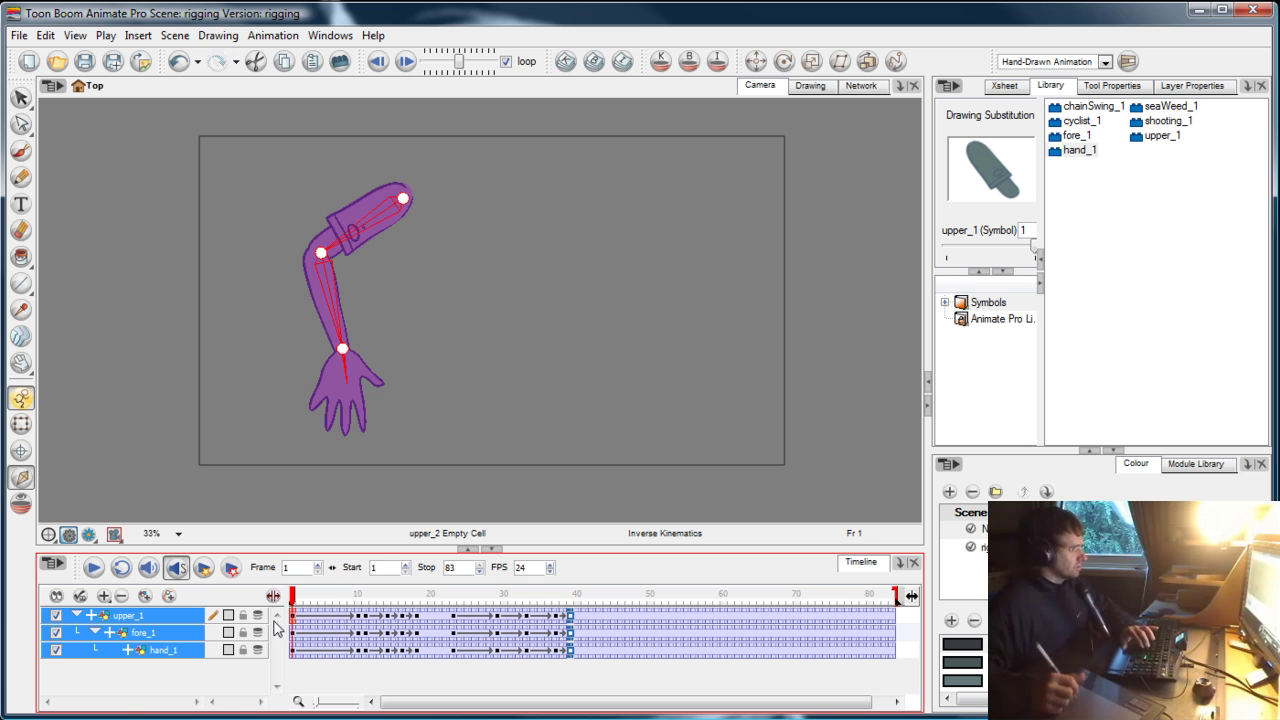
pyautogui.press('Return')
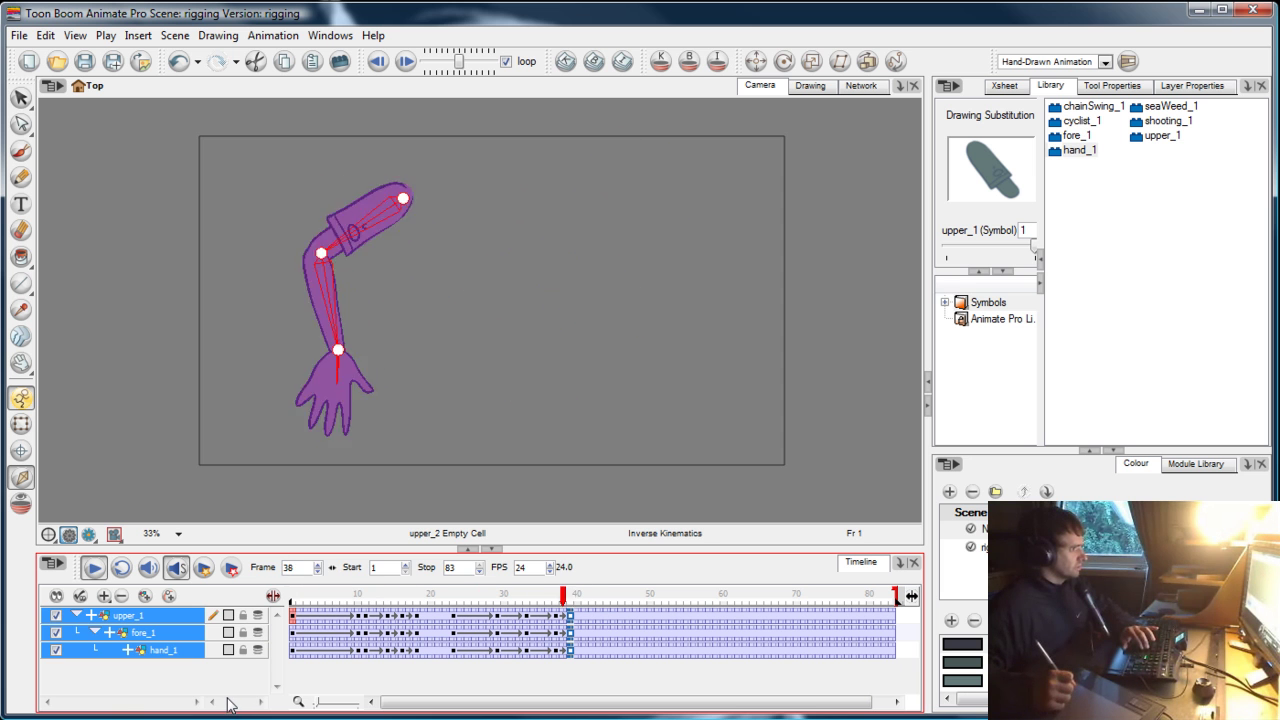
pyautogui.press('Return')
pyautogui.moveTo(518, 597); pyautogui.dragTo(258, 608)
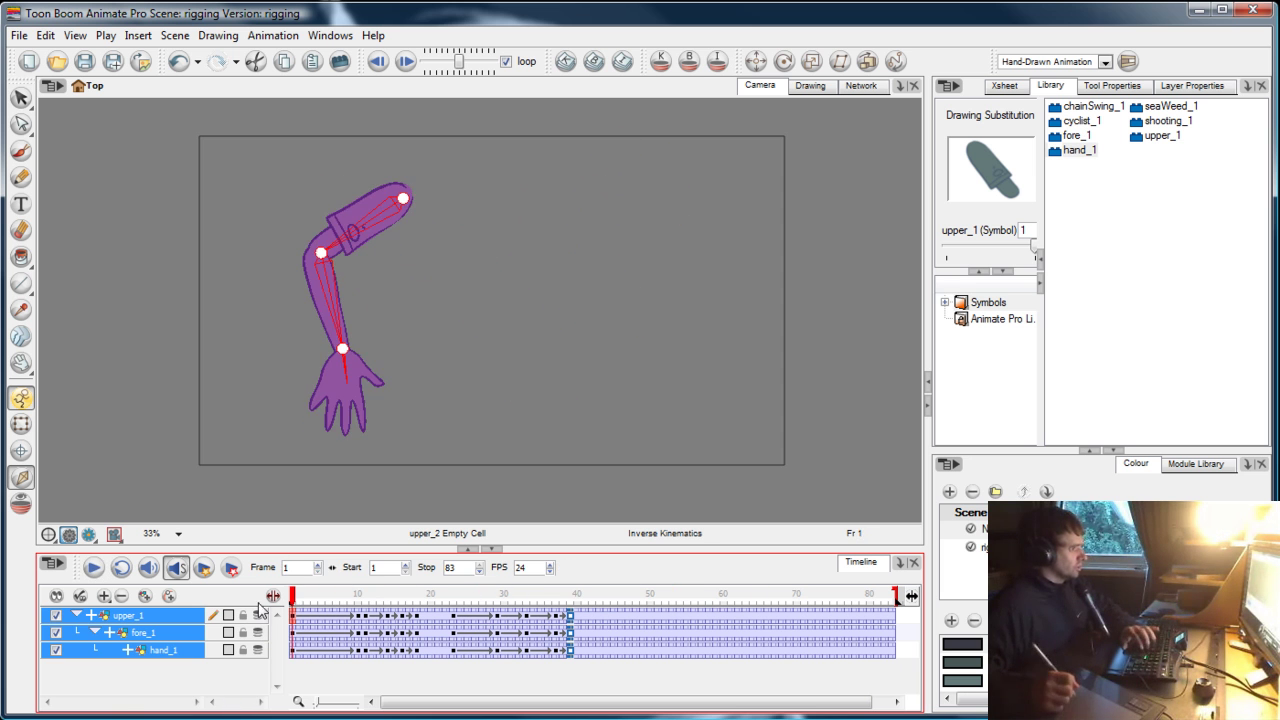
pyautogui.press('Return')
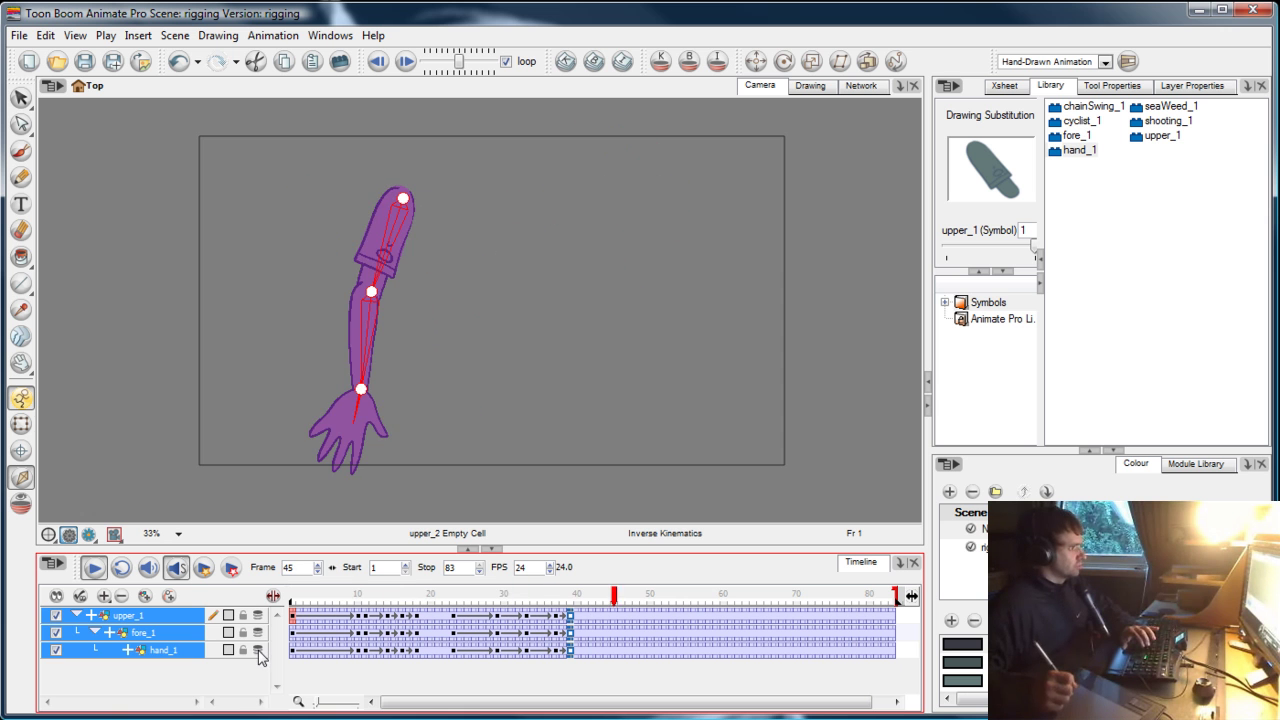
pyautogui.press('Return')
pyautogui.moveTo(508, 595); pyautogui.dragTo(280, 610)
pyautogui.press('Return')
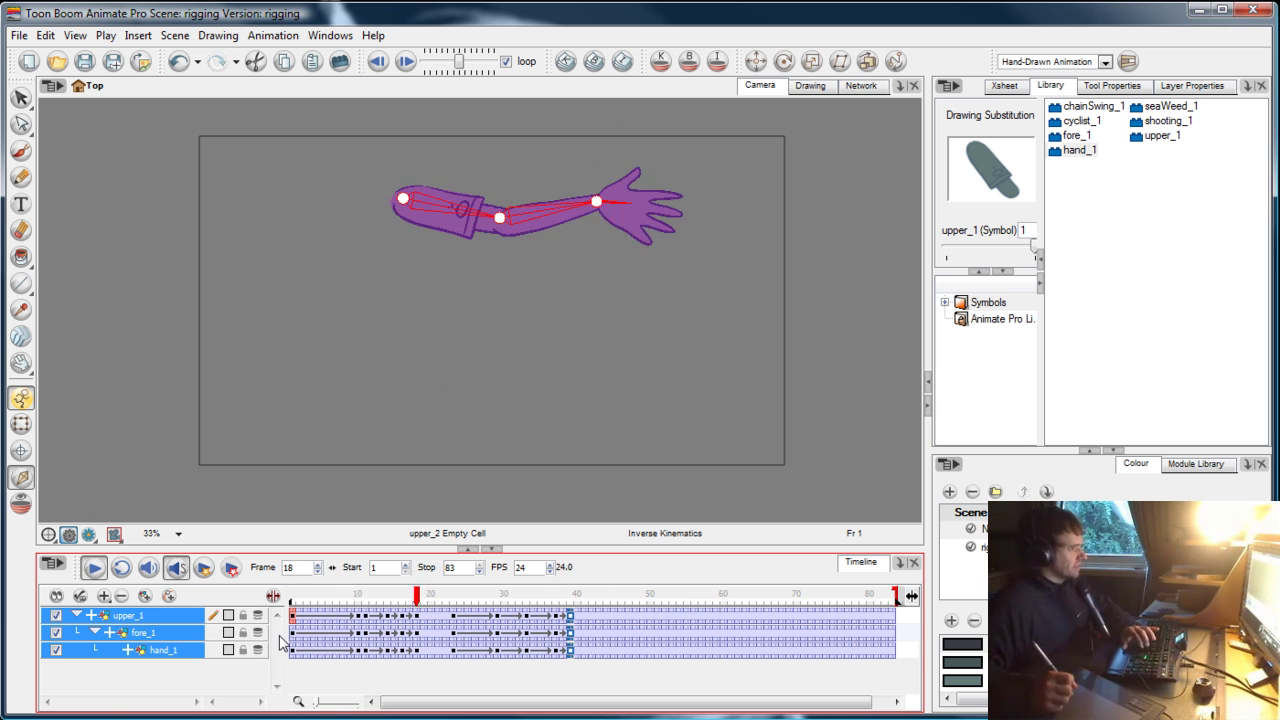
pyautogui.press('Return')
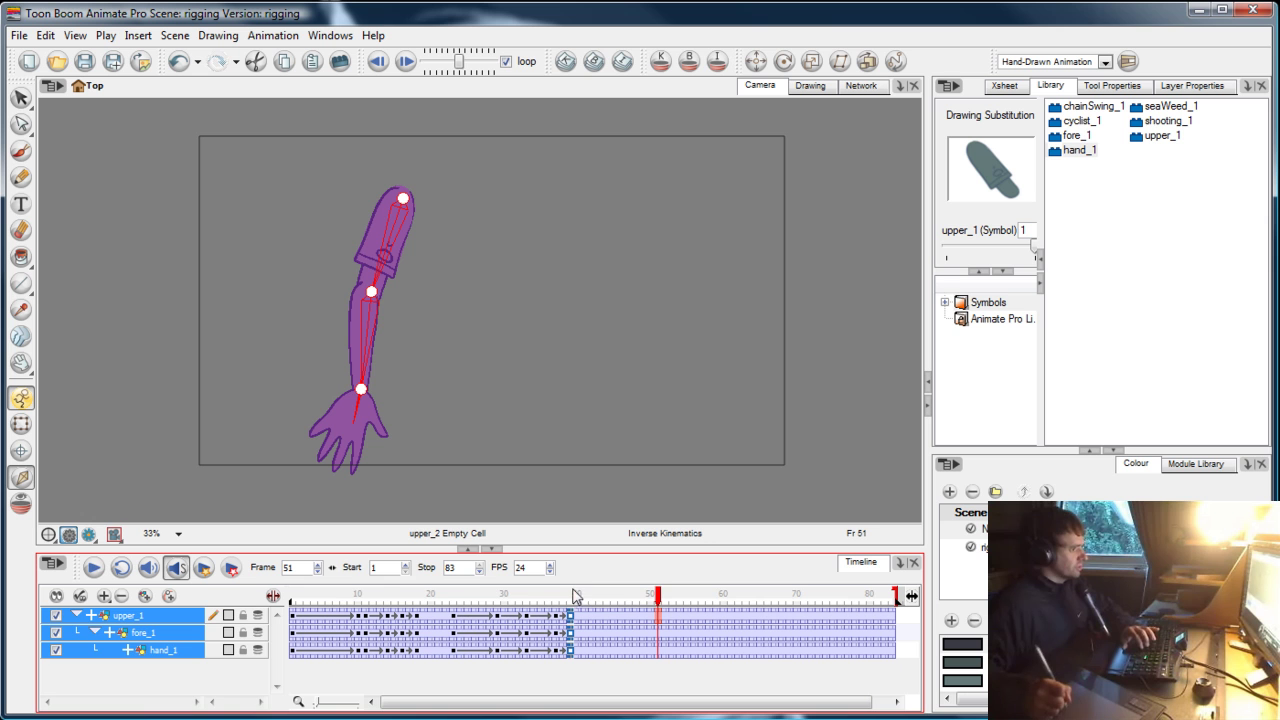
# Copy the frame 1 keyframes of upper_1, fore_1 and hand_1 and paste them at frame 46
pyautogui.click(571, 597)
pyautogui.moveTo(571, 597); pyautogui.dragTo(615, 600)
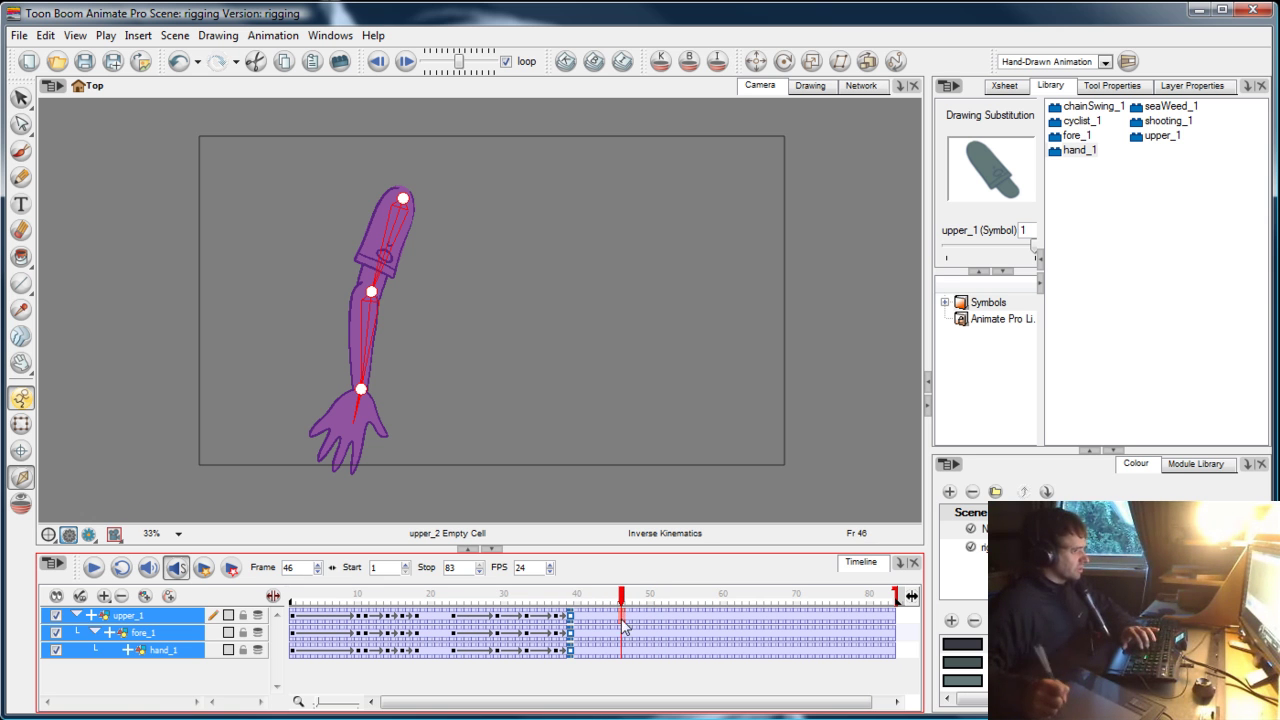
pyautogui.click(622, 652)
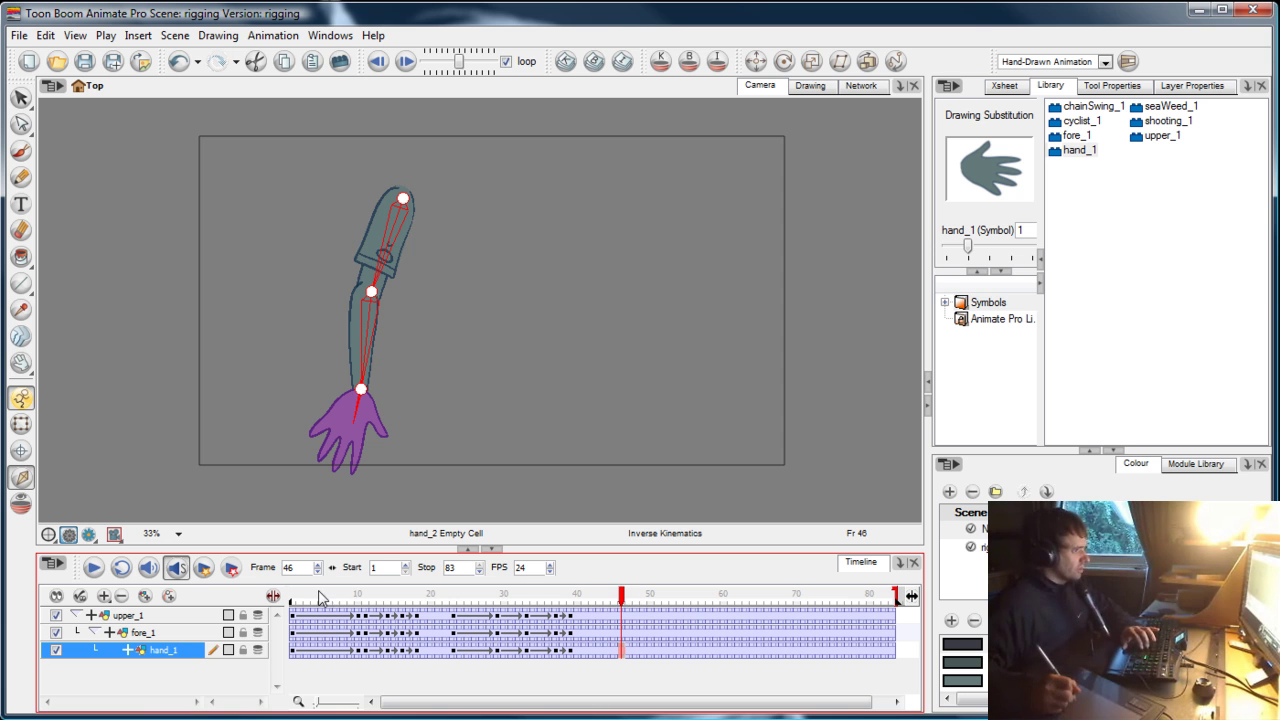
pyautogui.moveTo(318, 597); pyautogui.dragTo(291, 597)
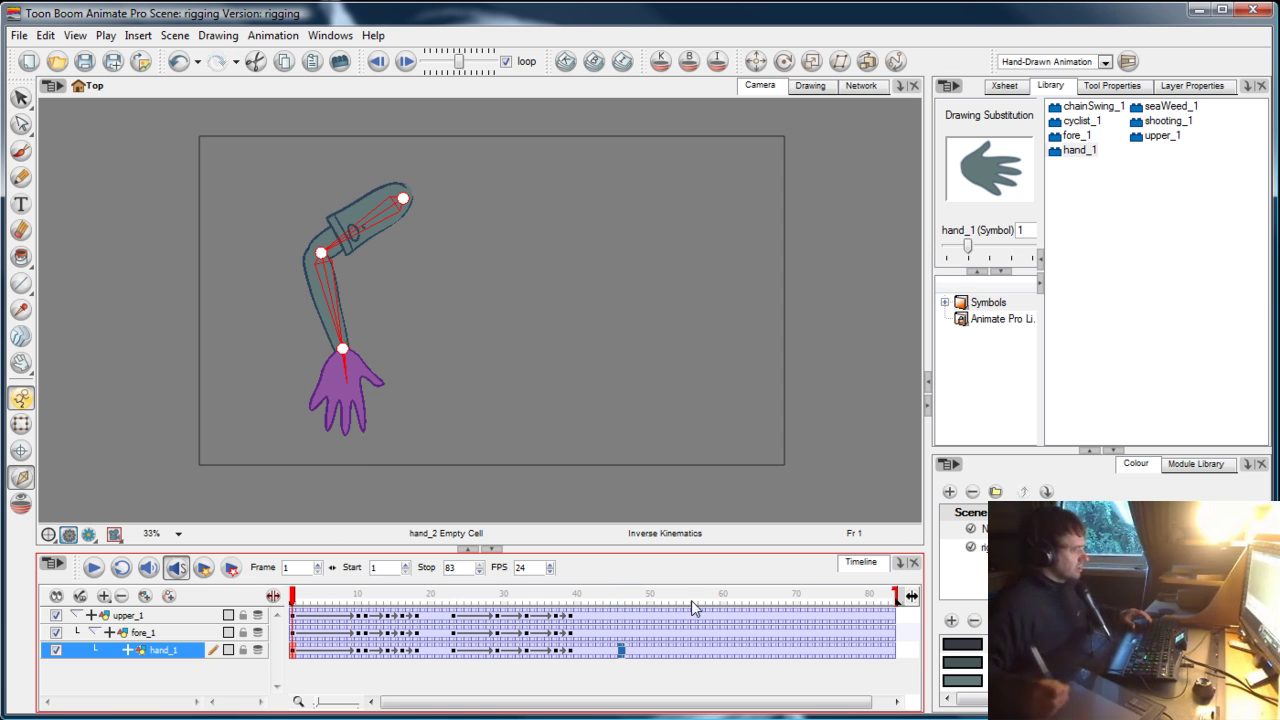
pyautogui.moveTo(545, 598); pyautogui.dragTo(625, 596)
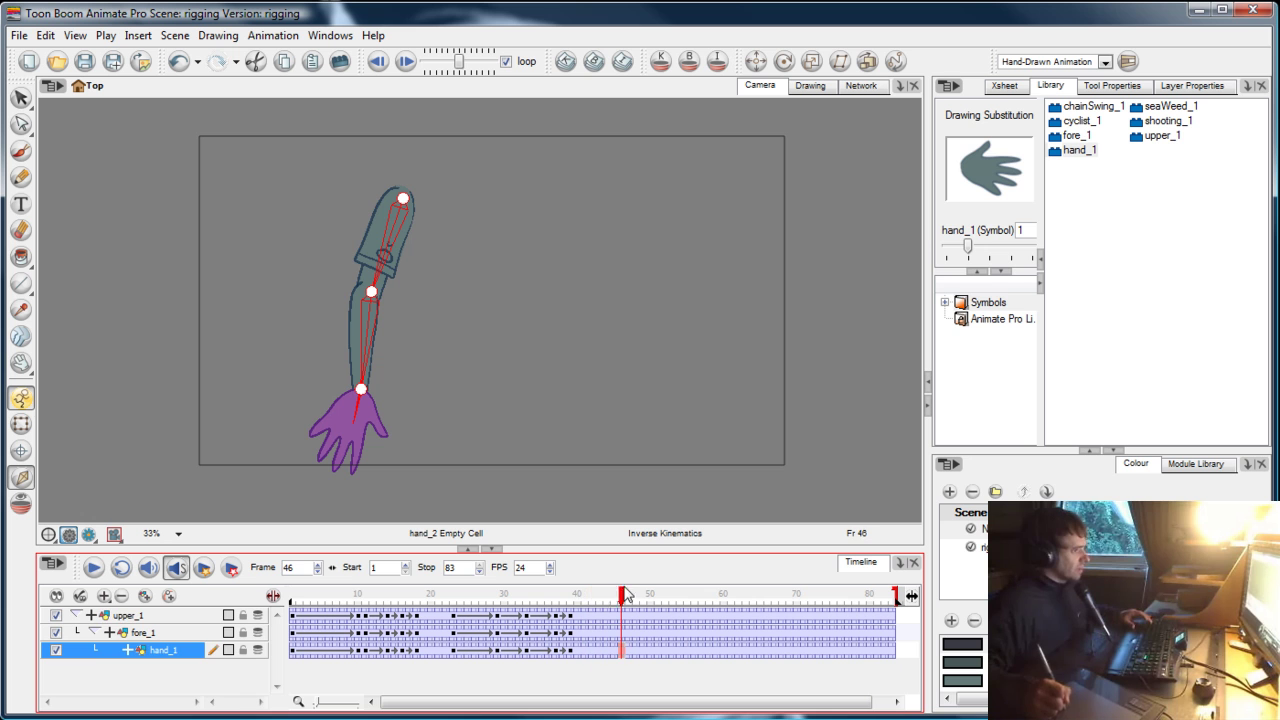
pyautogui.moveTo(296, 622); pyautogui.dragTo(300, 652)
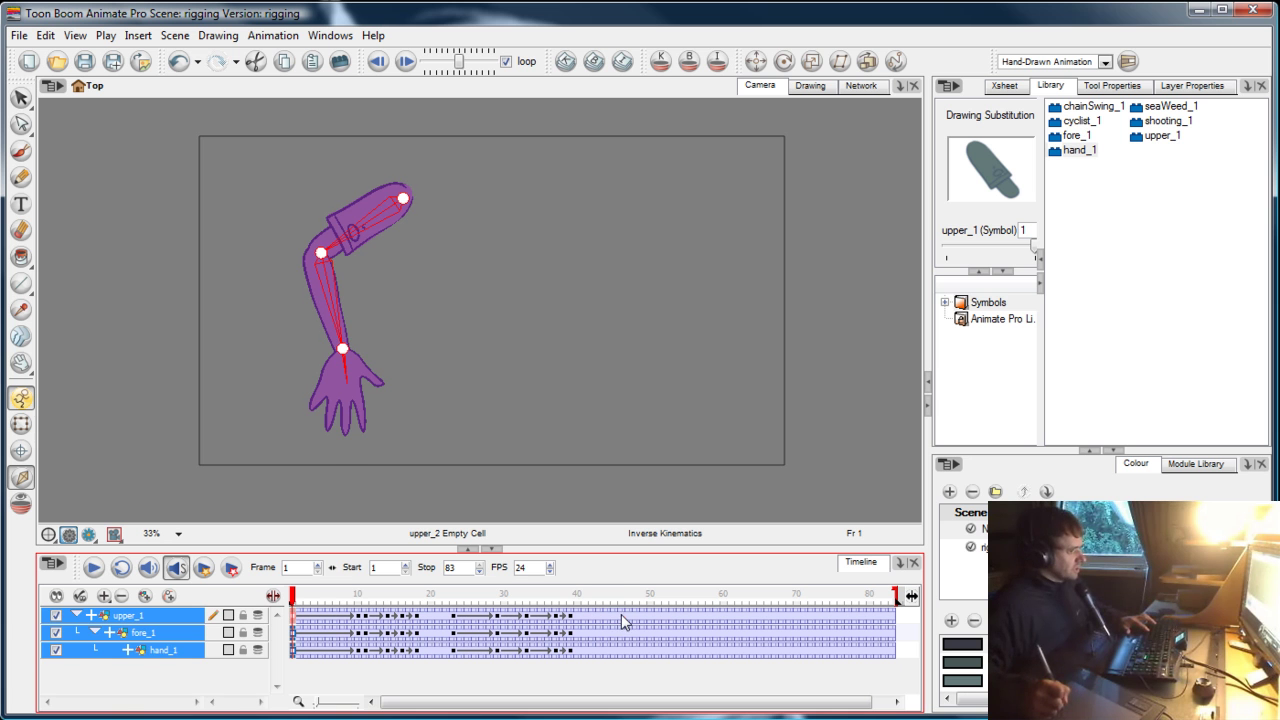
pyautogui.moveTo(621, 617); pyautogui.dragTo(623, 651)
pyautogui.hotkey('ctrl', 'v')
# Play the arm animation from frame 1 to review the return to the starting pose
pyautogui.moveTo(622, 597); pyautogui.dragTo(291, 597)
pyautogui.hotkey('shift', 'Return')
pyautogui.hotkey('shift', 'Return')
pyautogui.hotkey('shift', 'Return')
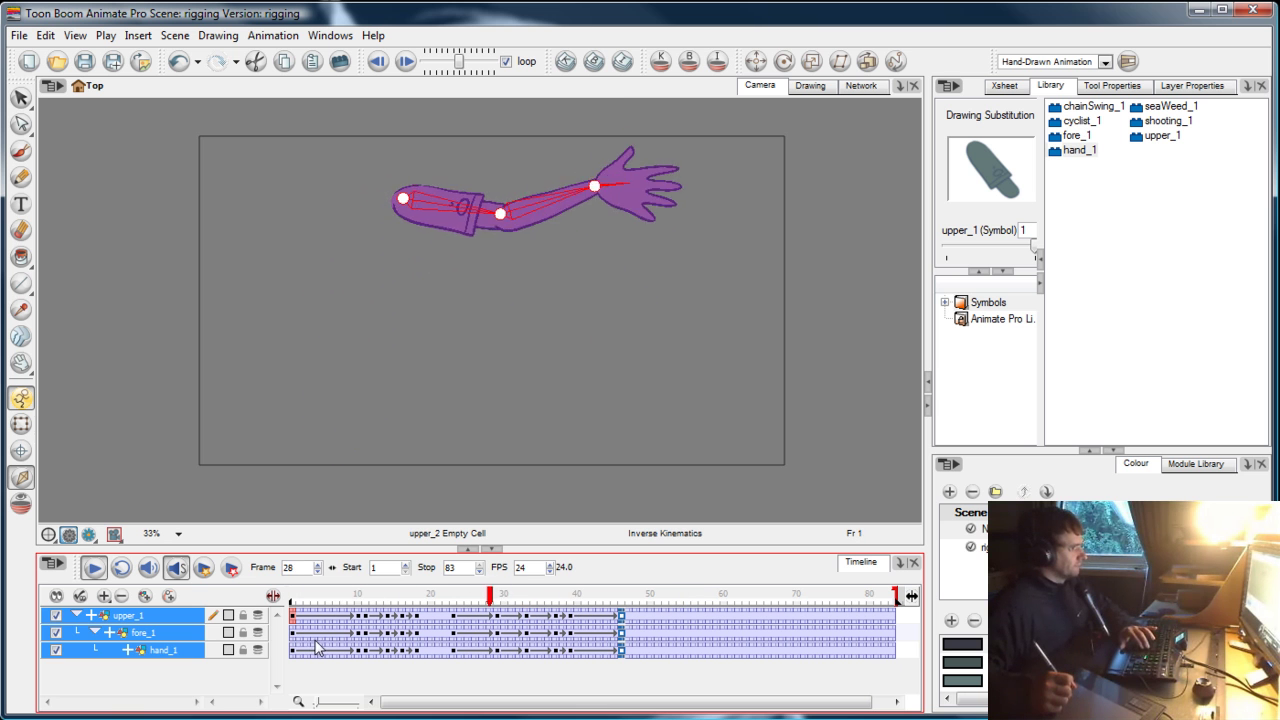
pyautogui.hotkey('shift', 'Return')
# Try drawing substitution 2 for hand_1 at frame 12 and restore drawing 1
pyautogui.moveTo(594, 599); pyautogui.dragTo(367, 600)
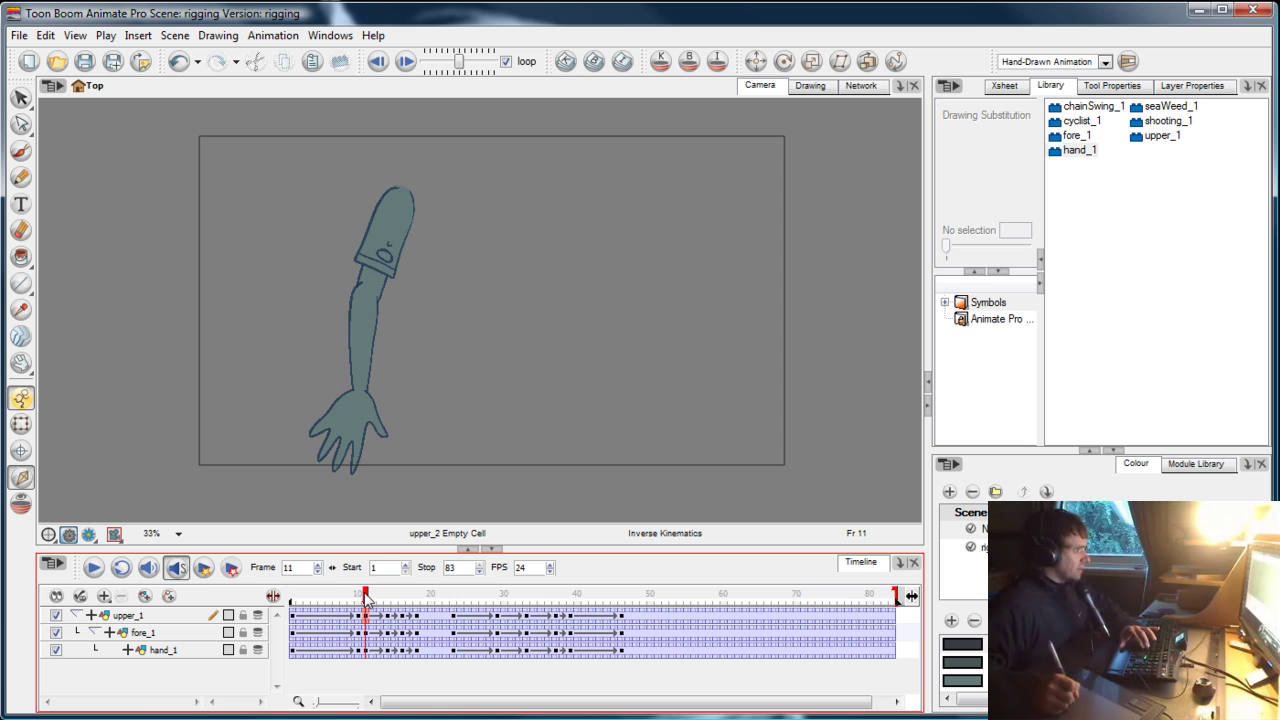
pyautogui.click(367, 655)
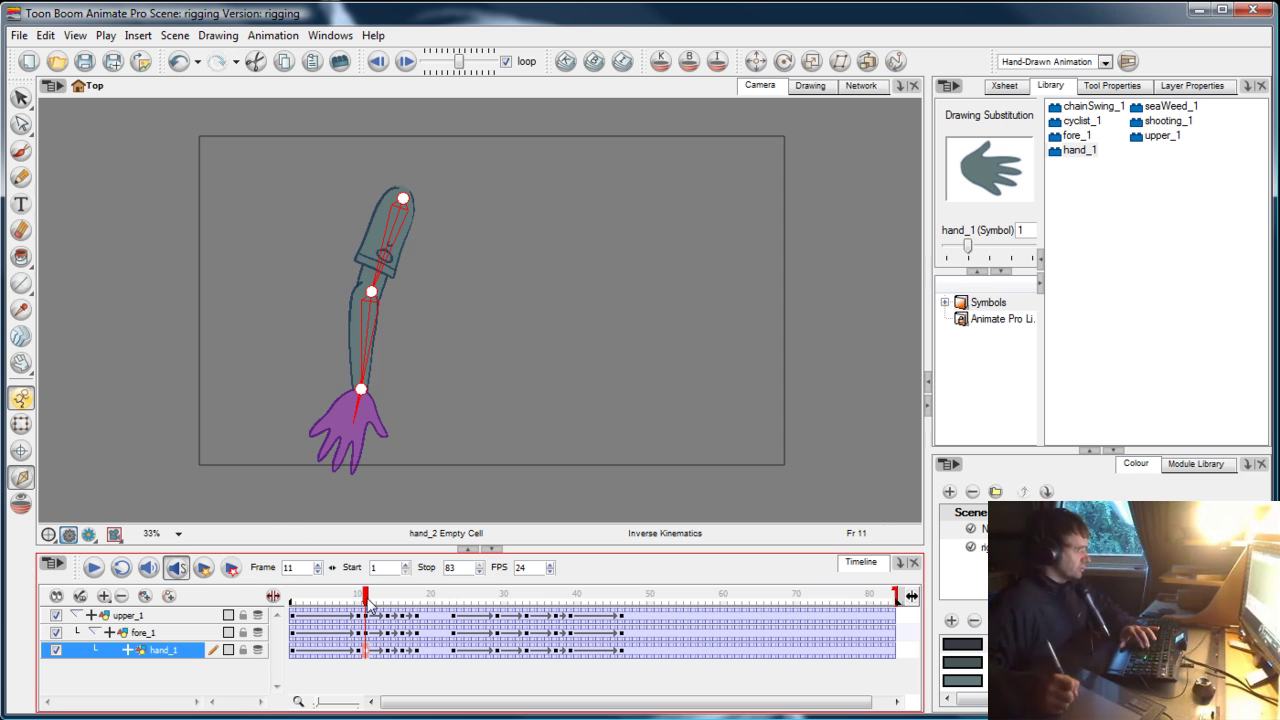
pyautogui.moveTo(367, 600)
pyautogui.mouseDown()
pyautogui.moveTo(350, 600)
pyautogui.moveTo(374, 600)
pyautogui.mouseUp()
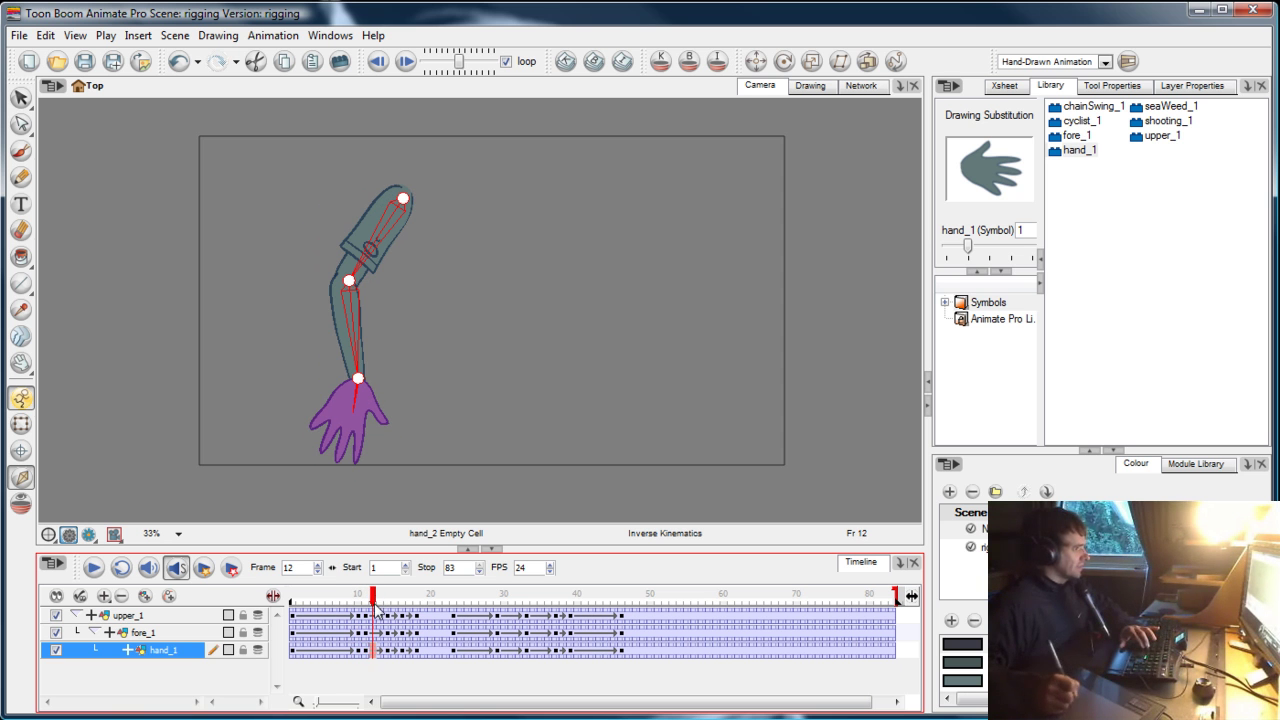
pyautogui.moveTo(373, 599)
pyautogui.mouseDown()
pyautogui.moveTo(336, 599)
pyautogui.moveTo(373, 599)
pyautogui.mouseUp()
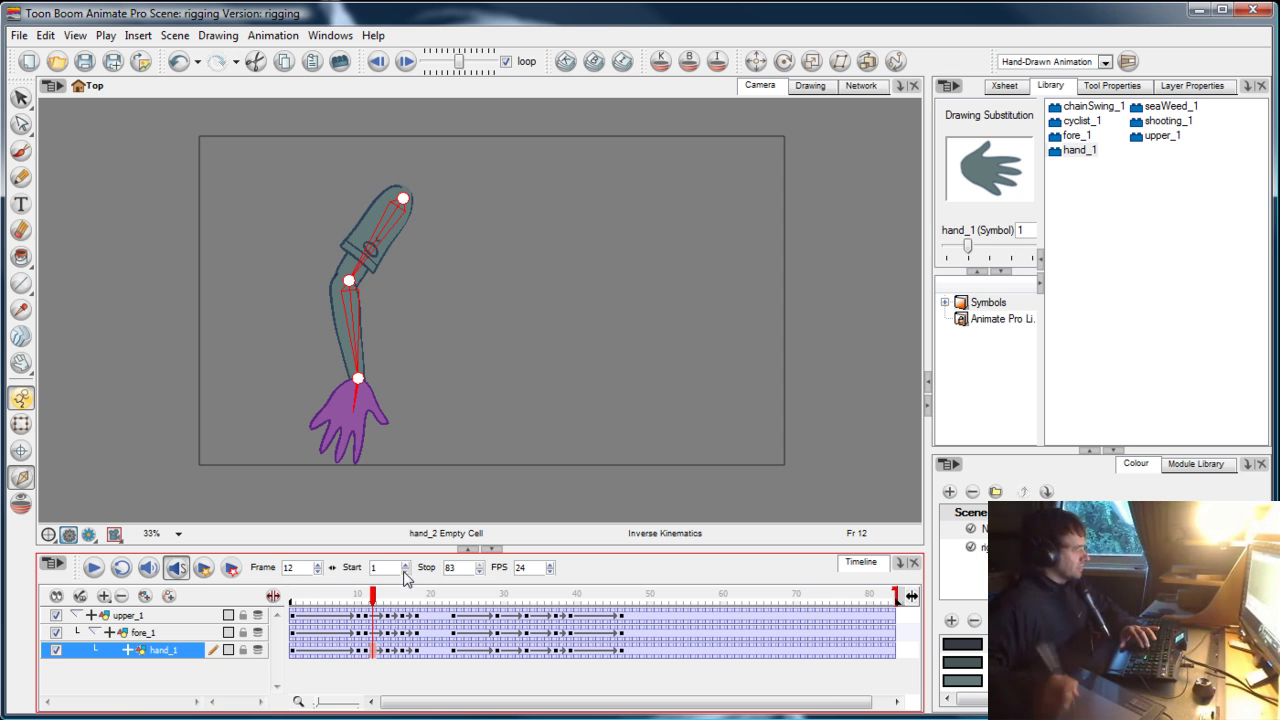
pyautogui.moveTo(373, 596); pyautogui.dragTo(374, 598)
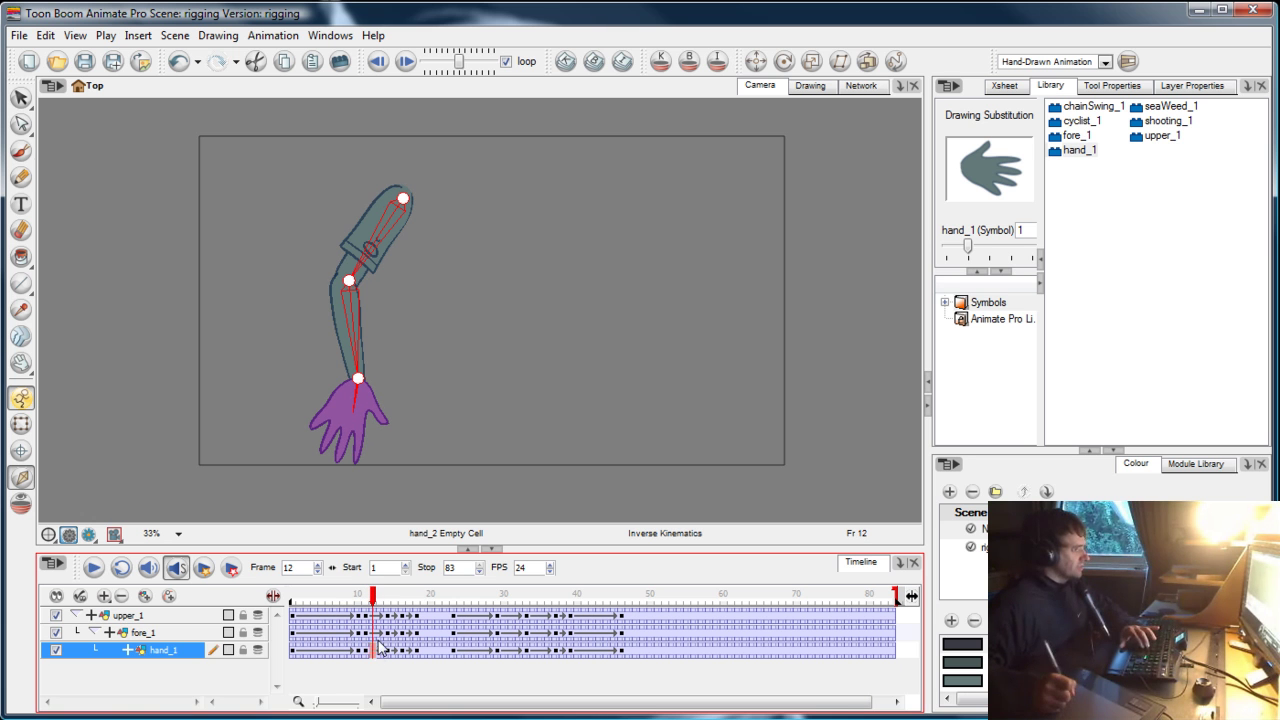
pyautogui.click(1076, 150)
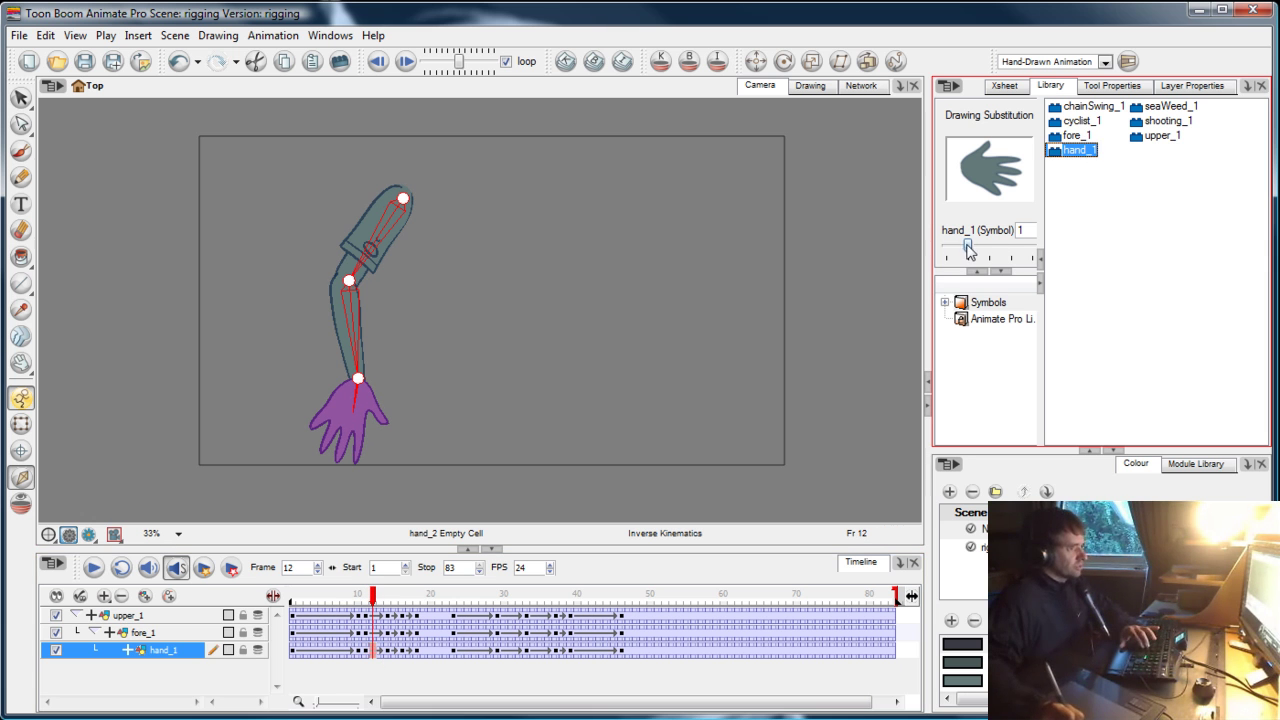
pyautogui.moveTo(968, 251); pyautogui.dragTo(986, 251)
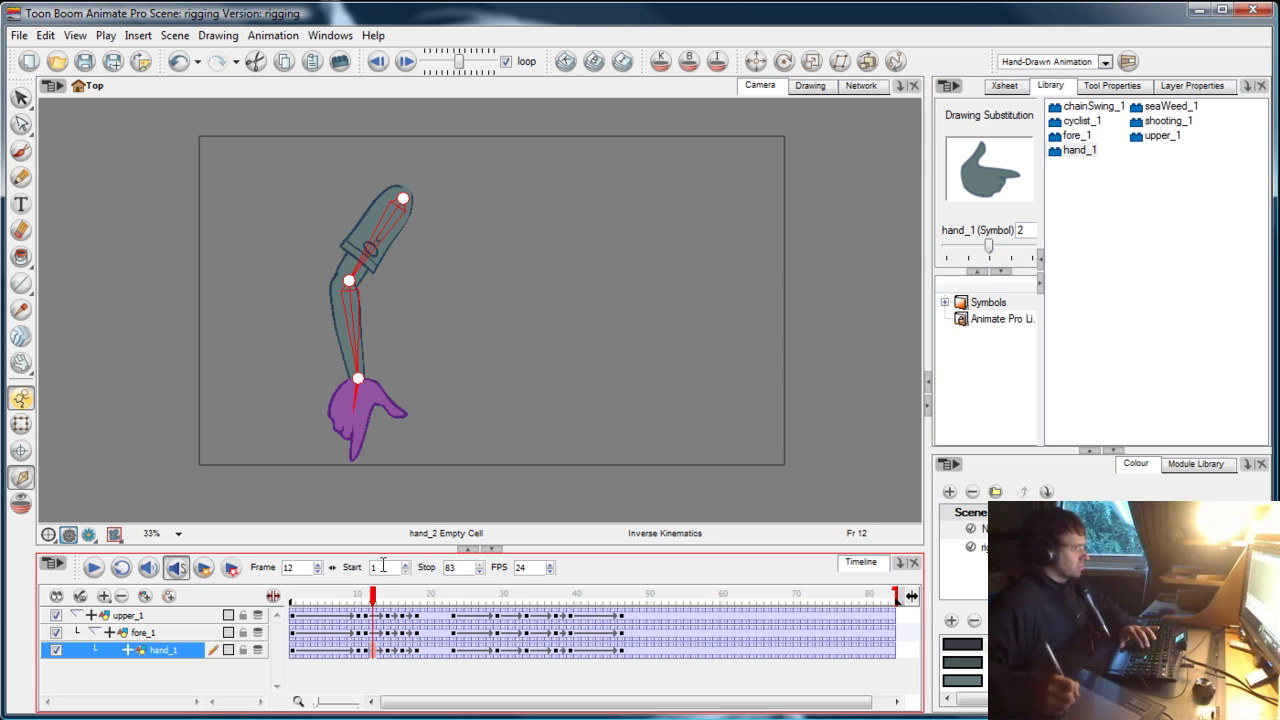
pyautogui.moveTo(988, 248); pyautogui.dragTo(968, 248)
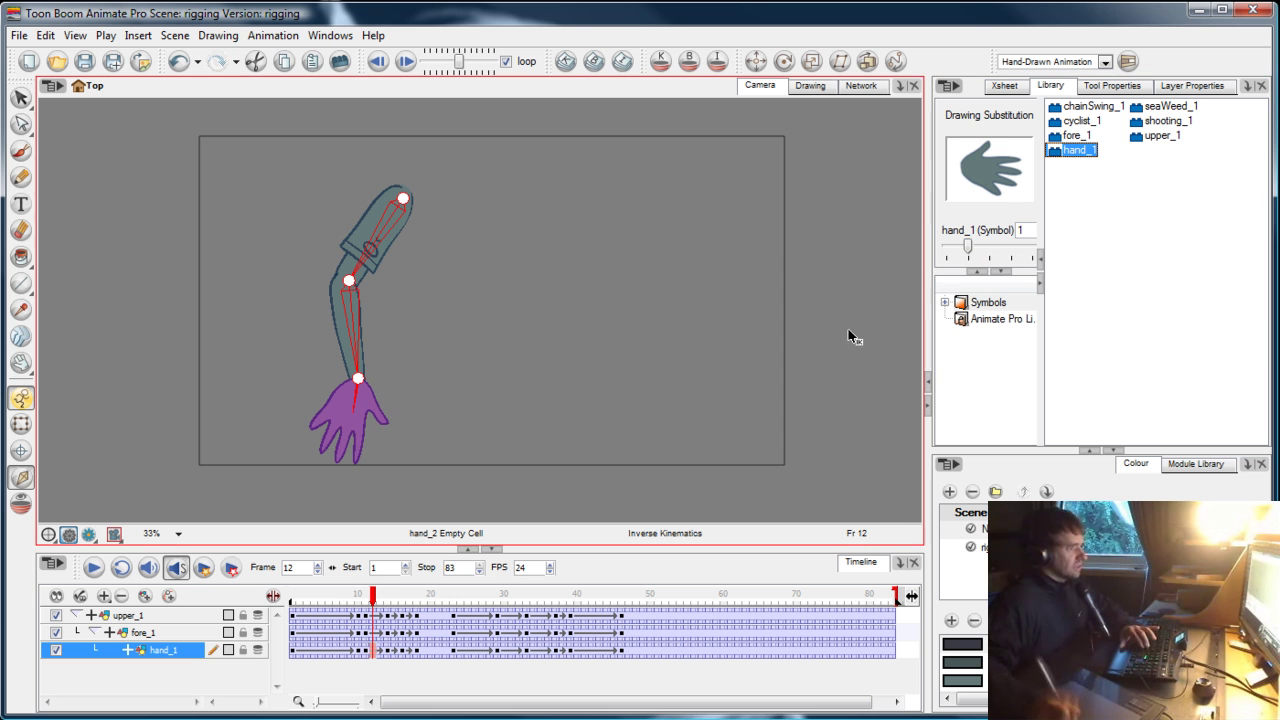
# Substitute hand_1 at frame 12 with drawing 2, the pointing hand
pyautogui.click(368, 598)
pyautogui.click(389, 652)
pyautogui.click(368, 652)
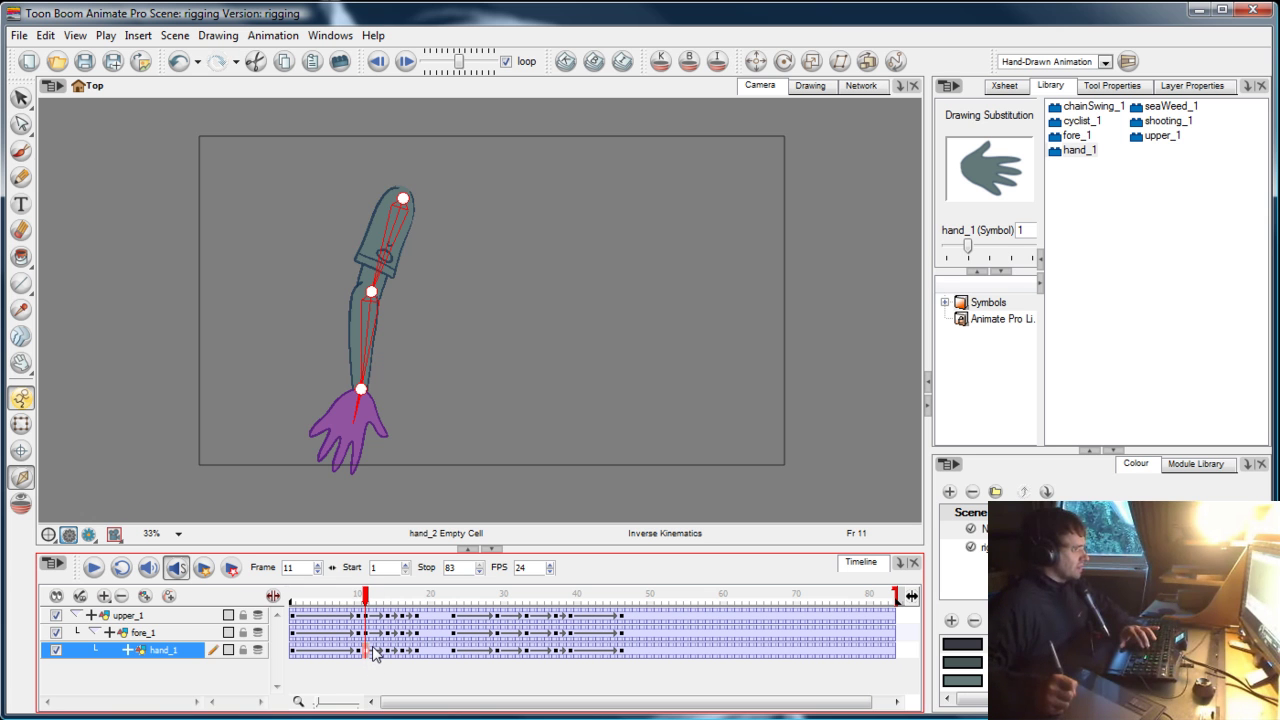
pyautogui.click(375, 652)
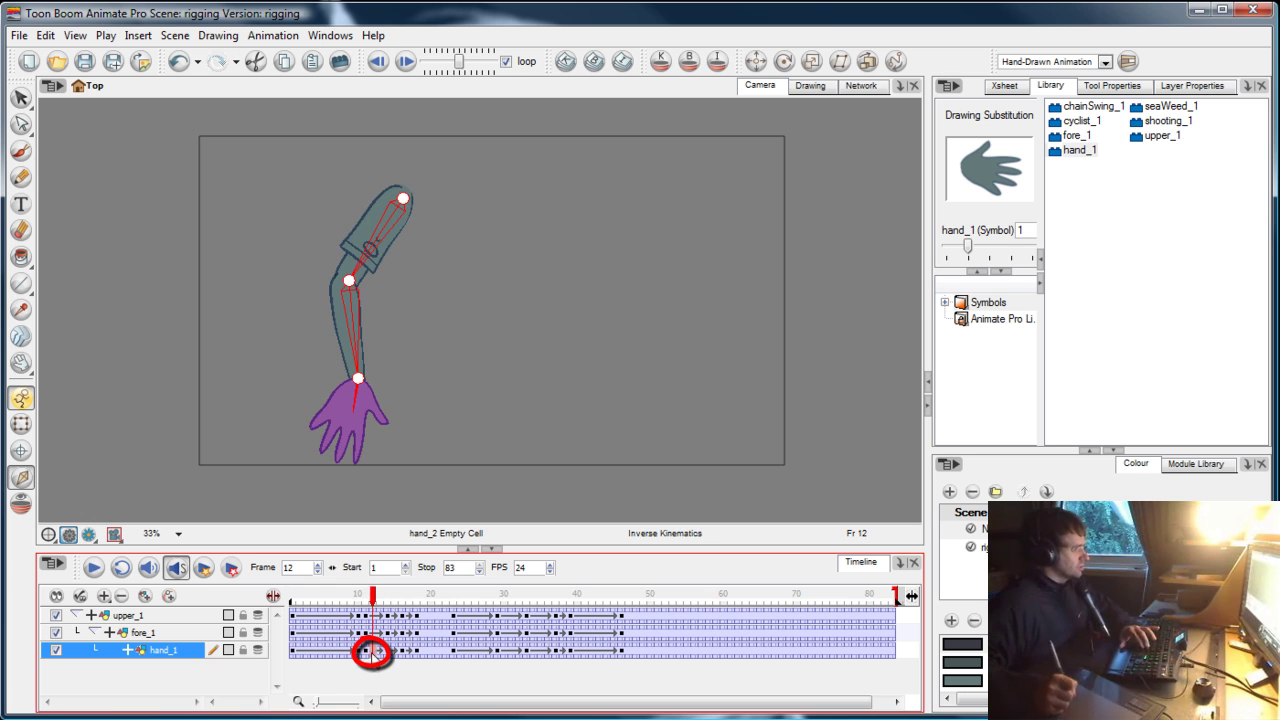
pyautogui.click(1025, 187)
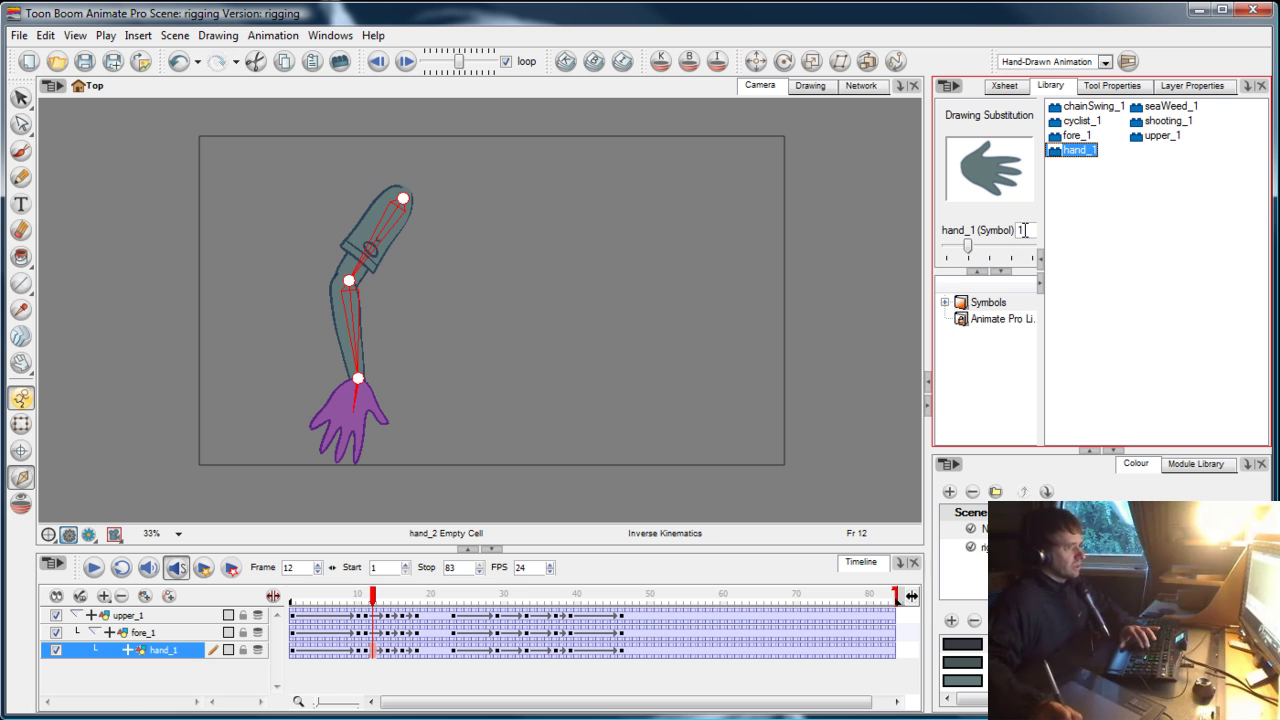
pyautogui.doubleClick(1022, 229)
pyautogui.click(1025, 230)
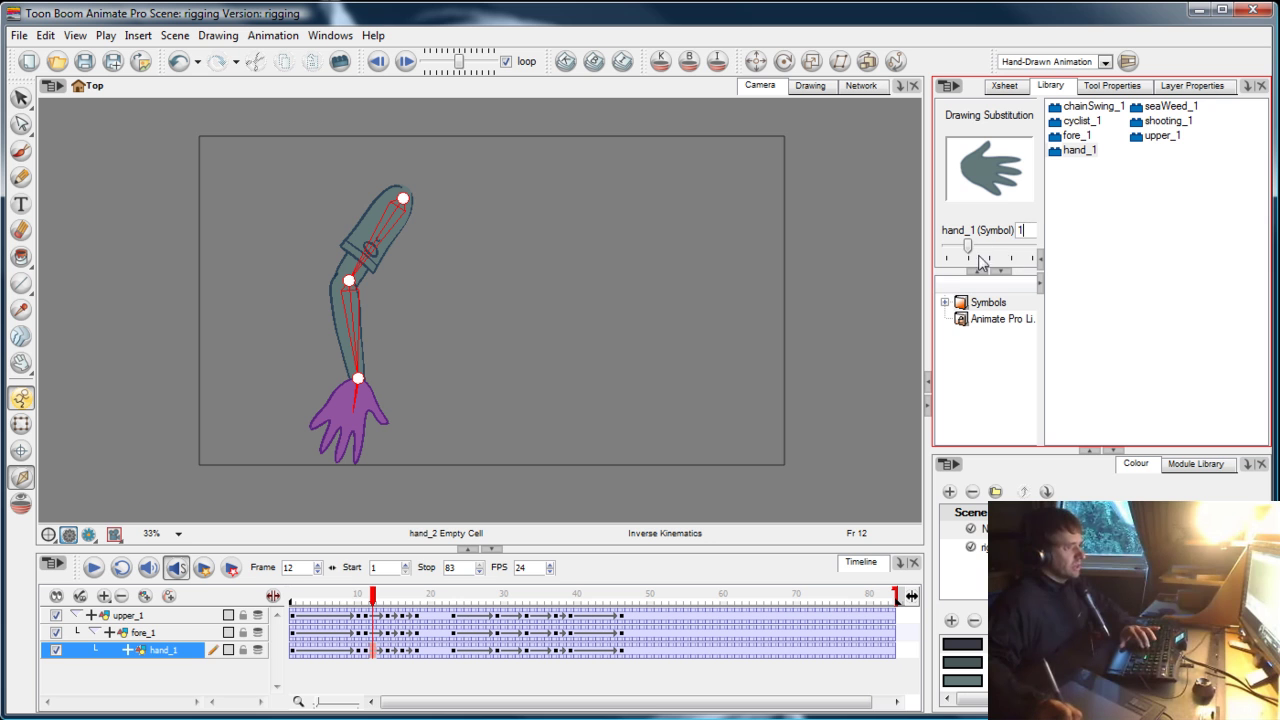
pyautogui.moveTo(970, 249)
pyautogui.mouseDown()
pyautogui.moveTo(1033, 250)
pyautogui.moveTo(970, 250)
pyautogui.moveTo(988, 249)
pyautogui.mouseUp()
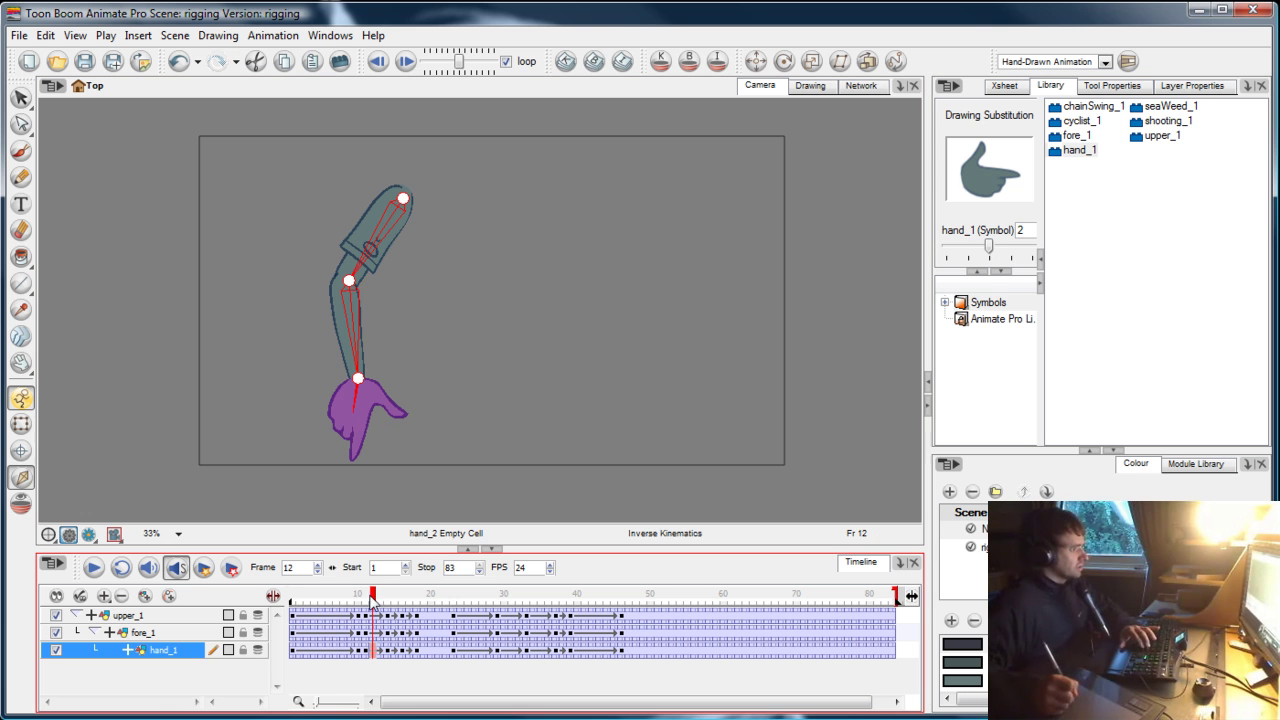
# Play the animation from frame 1 and scrub up to frame 12 to check the hand swap
pyautogui.moveTo(370, 597); pyautogui.dragTo(291, 596)
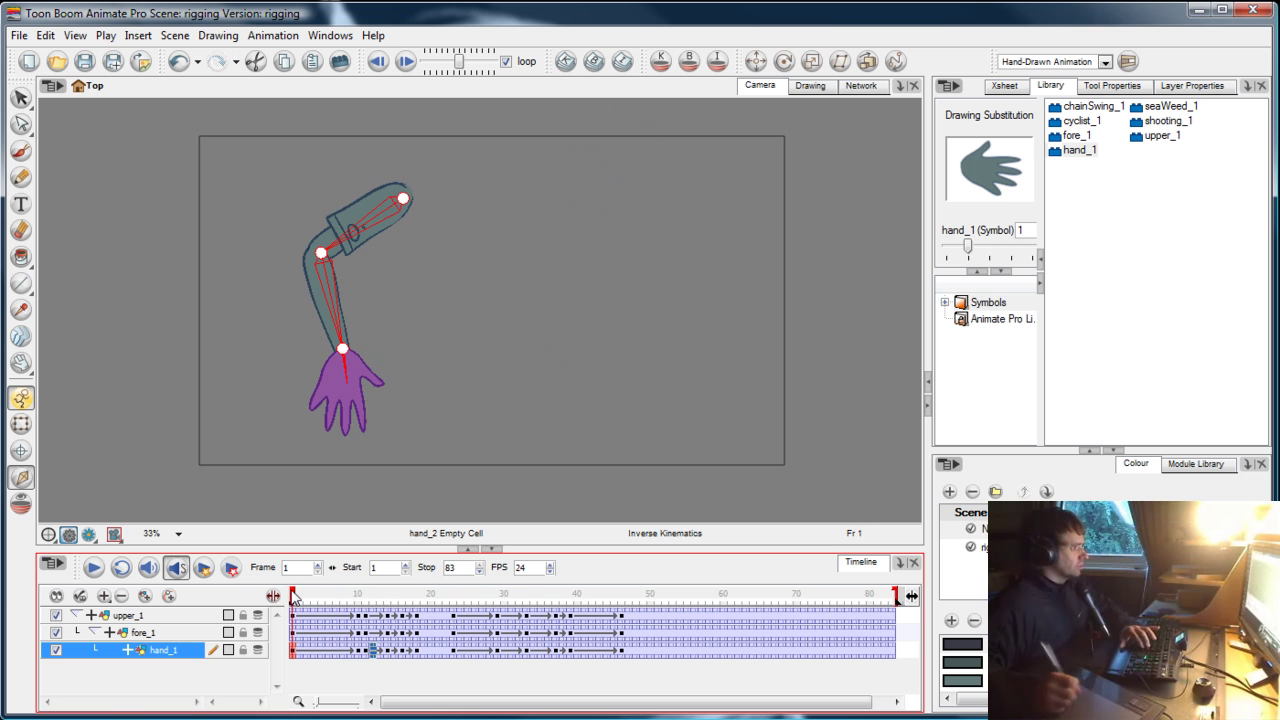
pyautogui.press('Return')
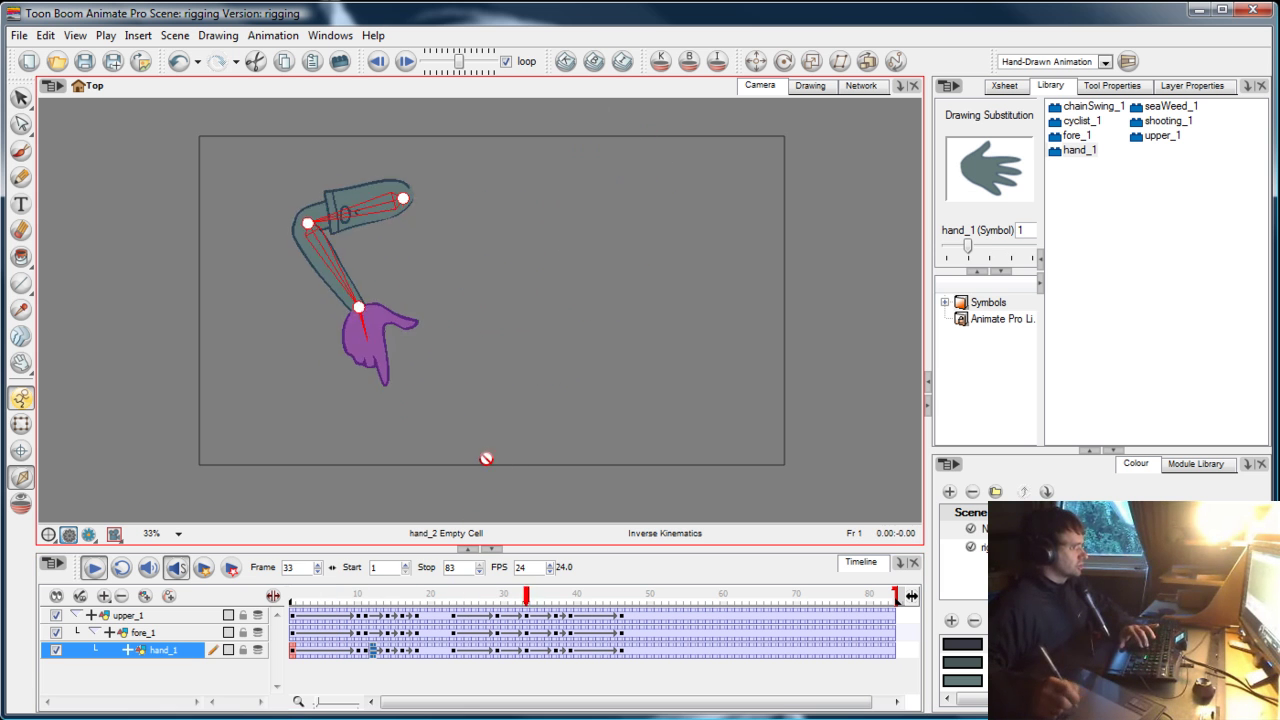
pyautogui.click(320, 597)
pyautogui.moveTo(318, 598); pyautogui.dragTo(375, 598)
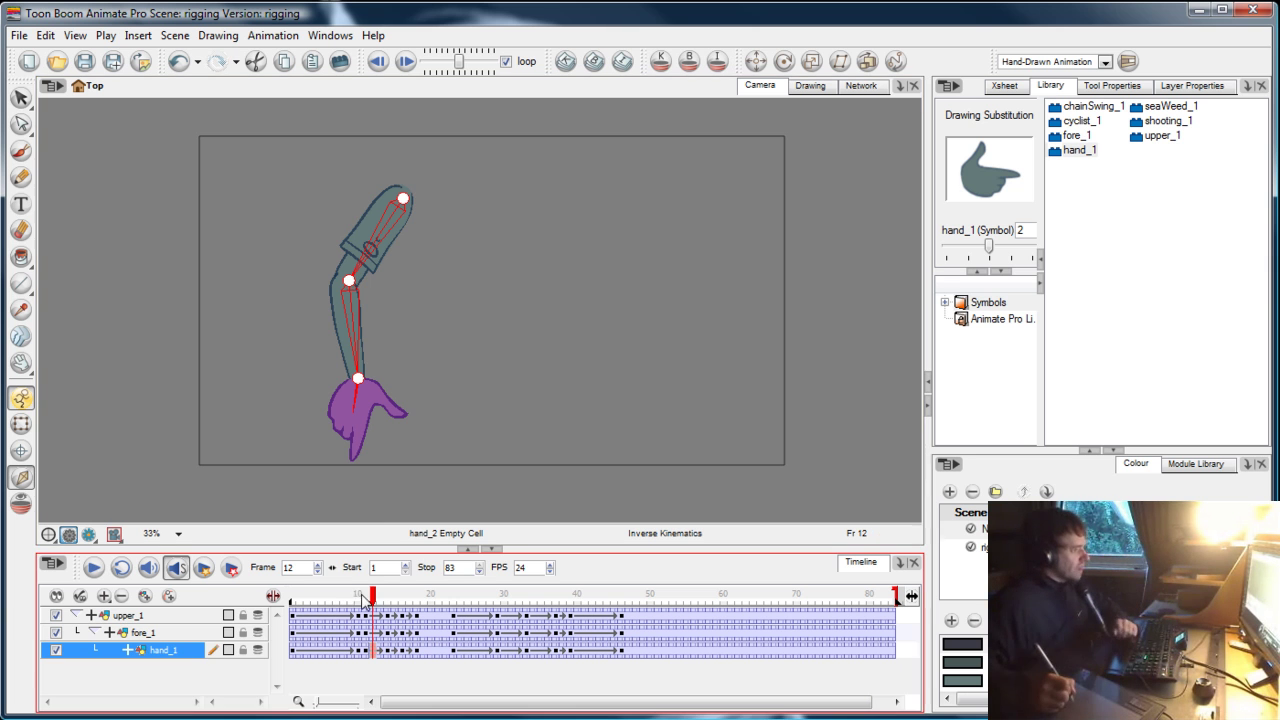
# Substitute hand_1 at frame 19 with drawing 3, the hand with a partly lowered thumb
pyautogui.moveTo(373, 595); pyautogui.dragTo(436, 596)
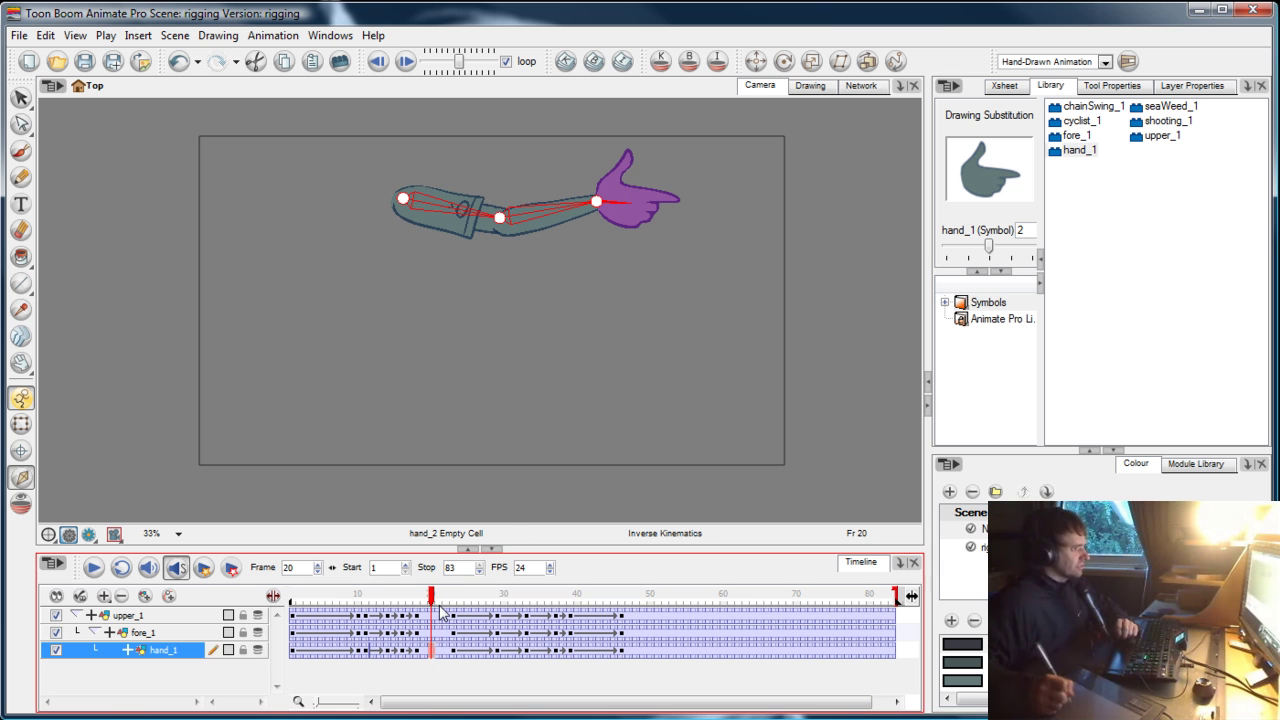
pyautogui.moveTo(433, 597)
pyautogui.mouseDown()
pyautogui.moveTo(417, 597)
pyautogui.moveTo(451, 597)
pyautogui.moveTo(424, 598)
pyautogui.mouseUp()
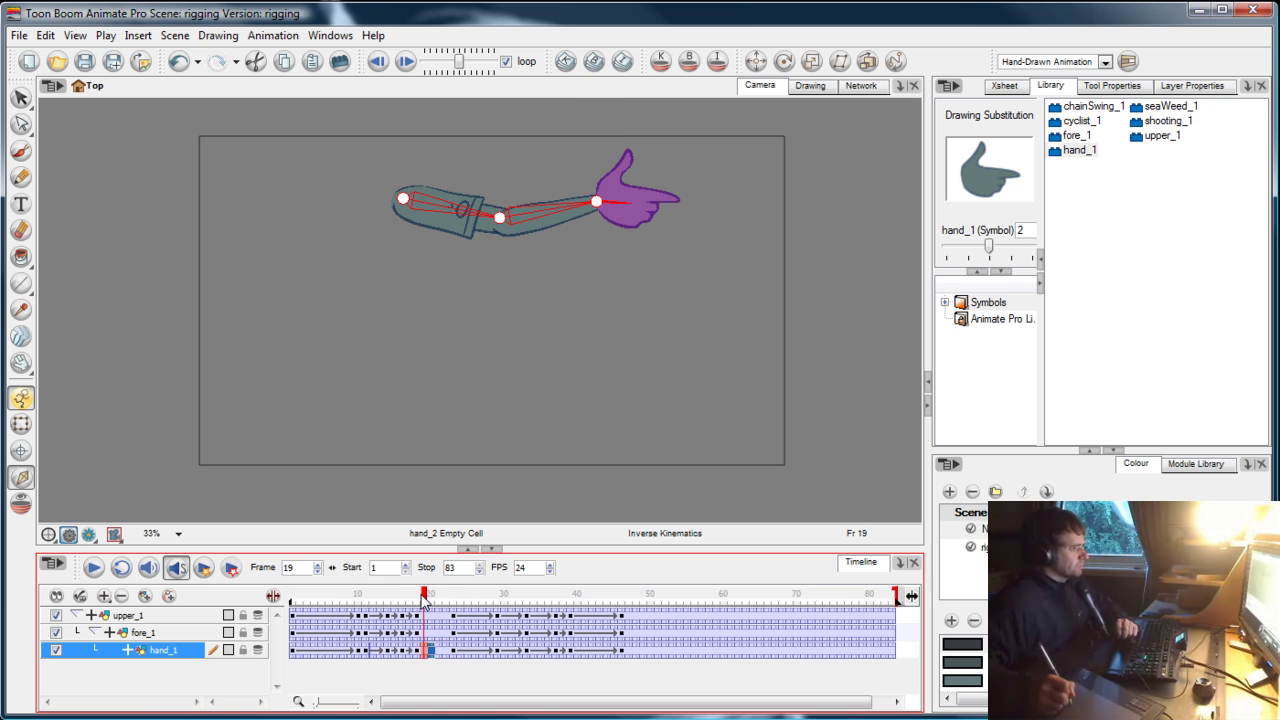
pyautogui.click(431, 651)
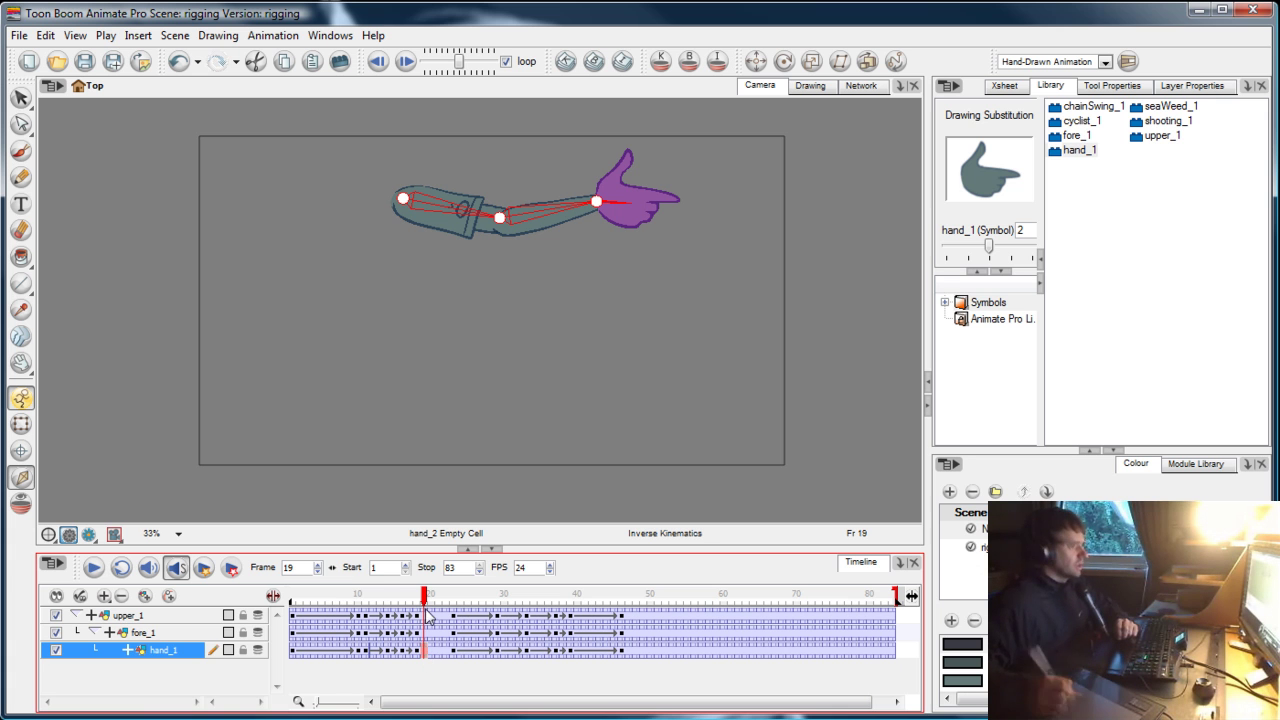
pyautogui.click(1079, 150)
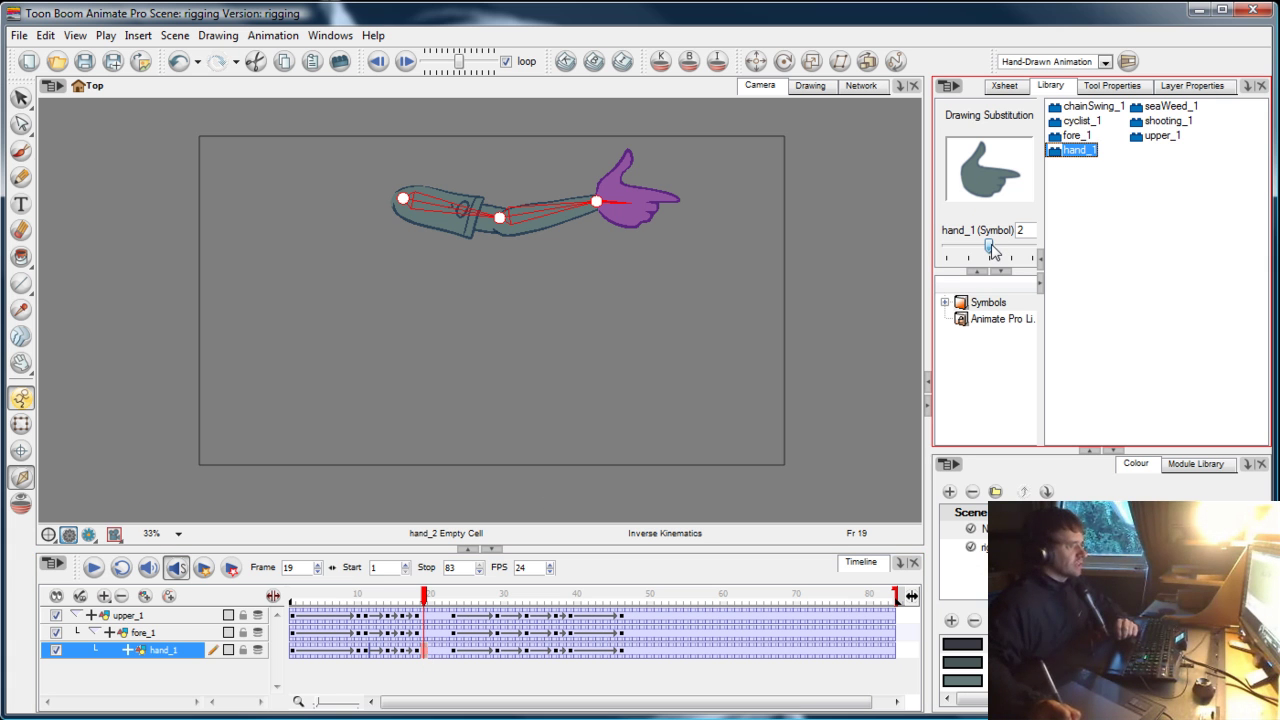
pyautogui.moveTo(992, 245); pyautogui.dragTo(1008, 245)
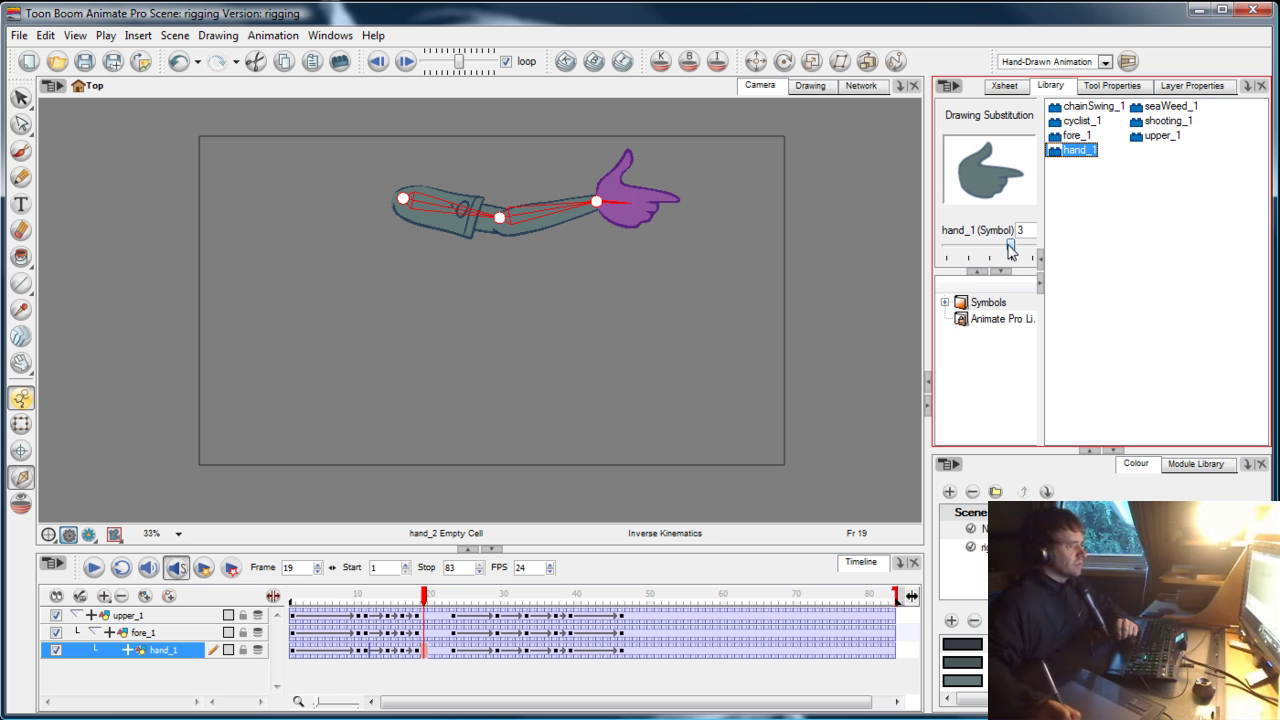
# Substitute hand_1 at frame 21 with drawing 4 and play the animation to check the thumb movement
pyautogui.click(440, 652)
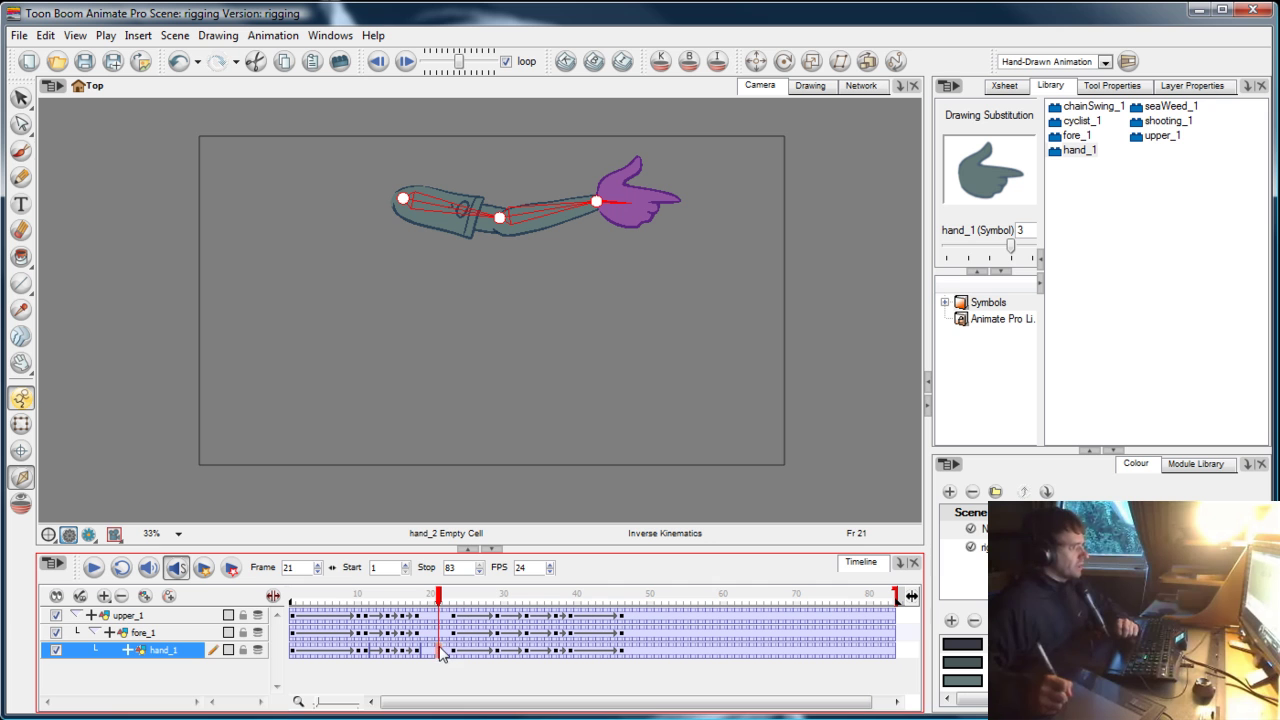
pyautogui.click(425, 652)
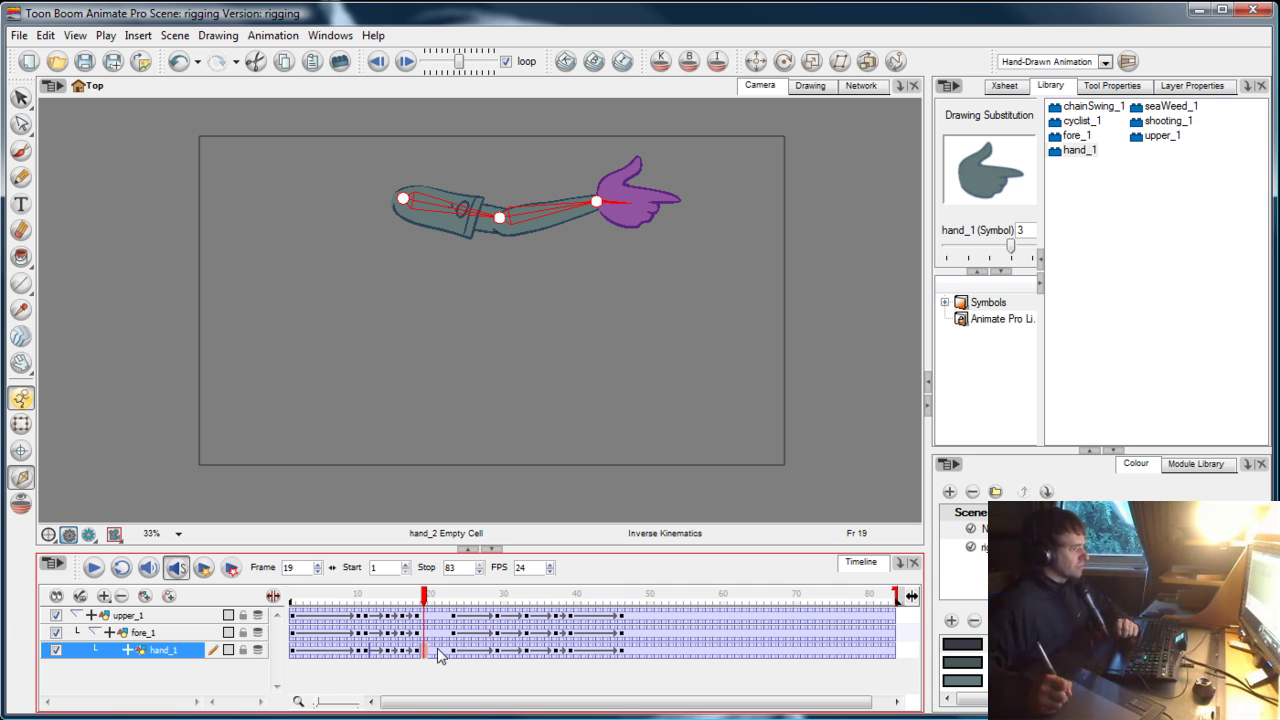
pyautogui.click(438, 651)
pyautogui.click(1012, 250)
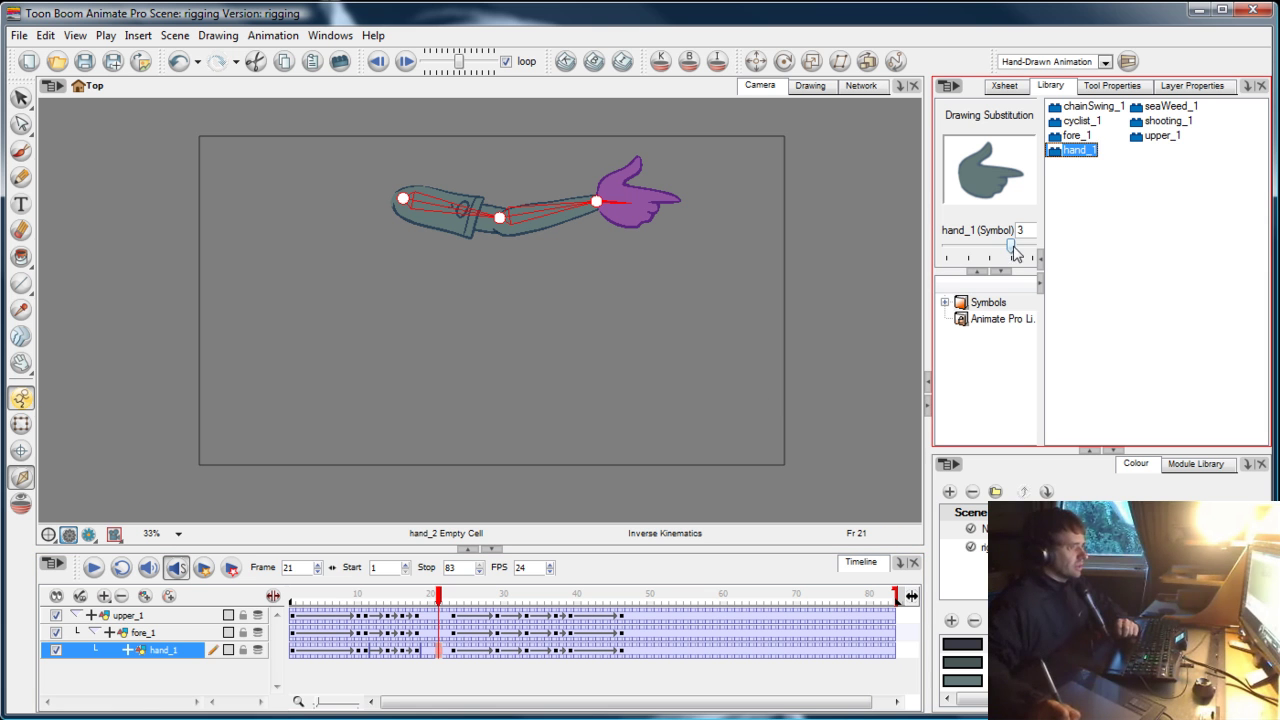
pyautogui.moveTo(1012, 250); pyautogui.dragTo(1030, 248)
pyautogui.click(435, 585)
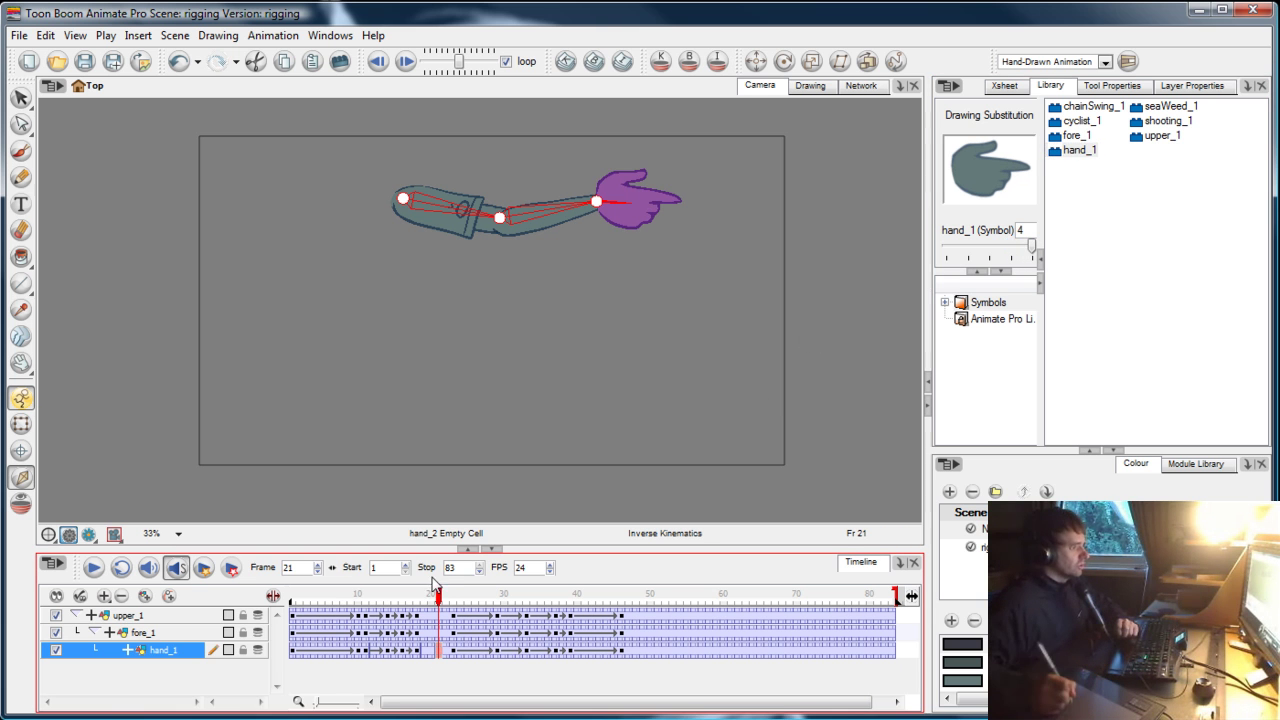
pyautogui.moveTo(442, 598); pyautogui.dragTo(388, 595)
pyautogui.press('Return')
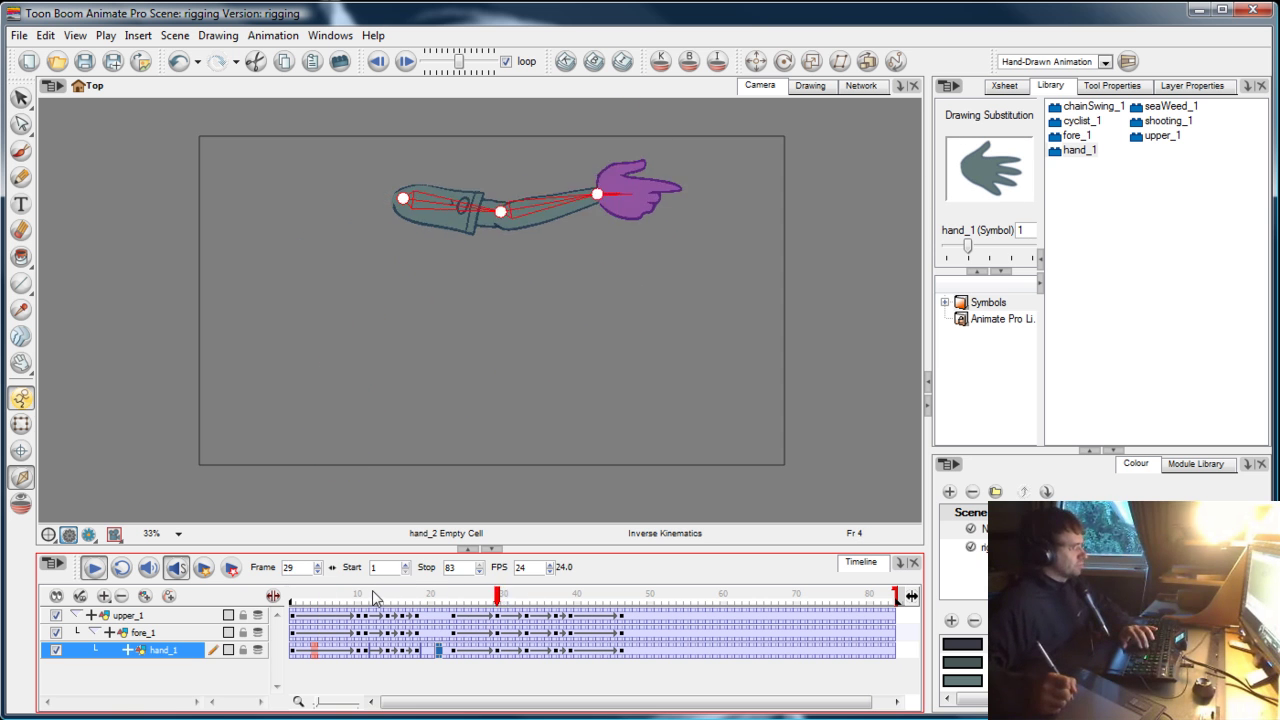
# Change the drawing substitution of hand_1 at frame 19 to drawing 2
pyautogui.click(427, 597)
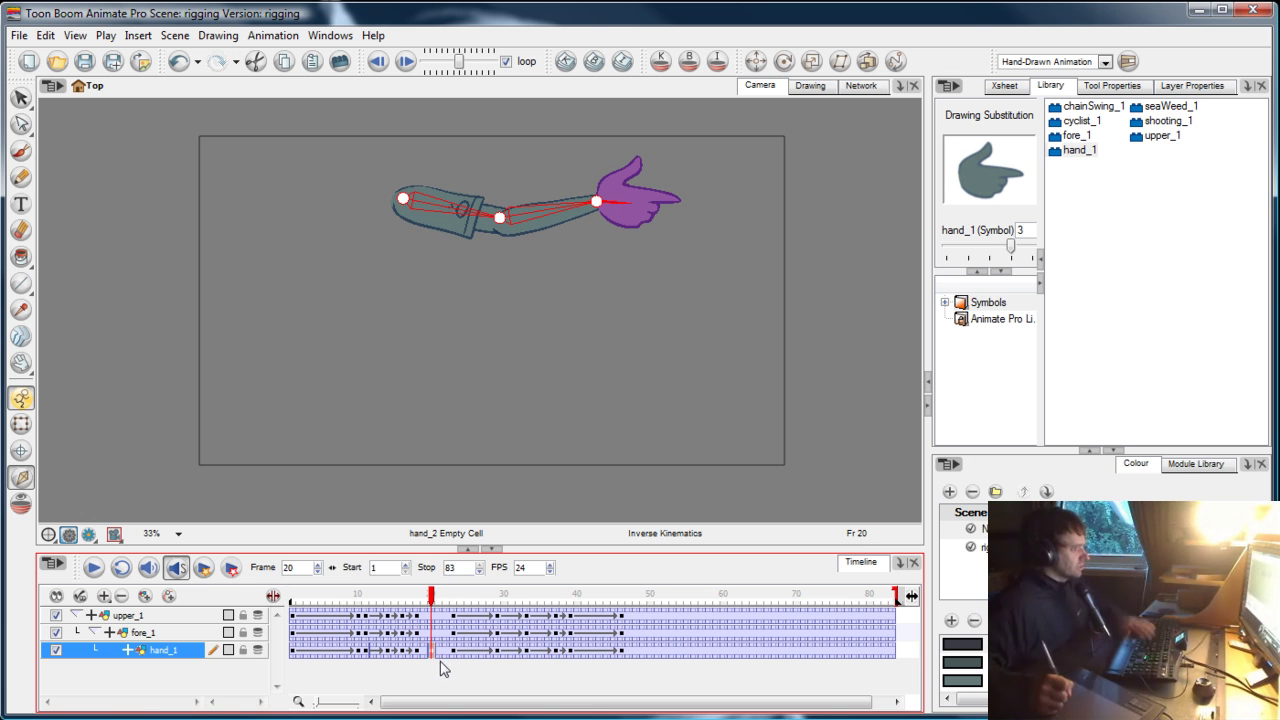
pyautogui.click(442, 663)
pyautogui.click(427, 651)
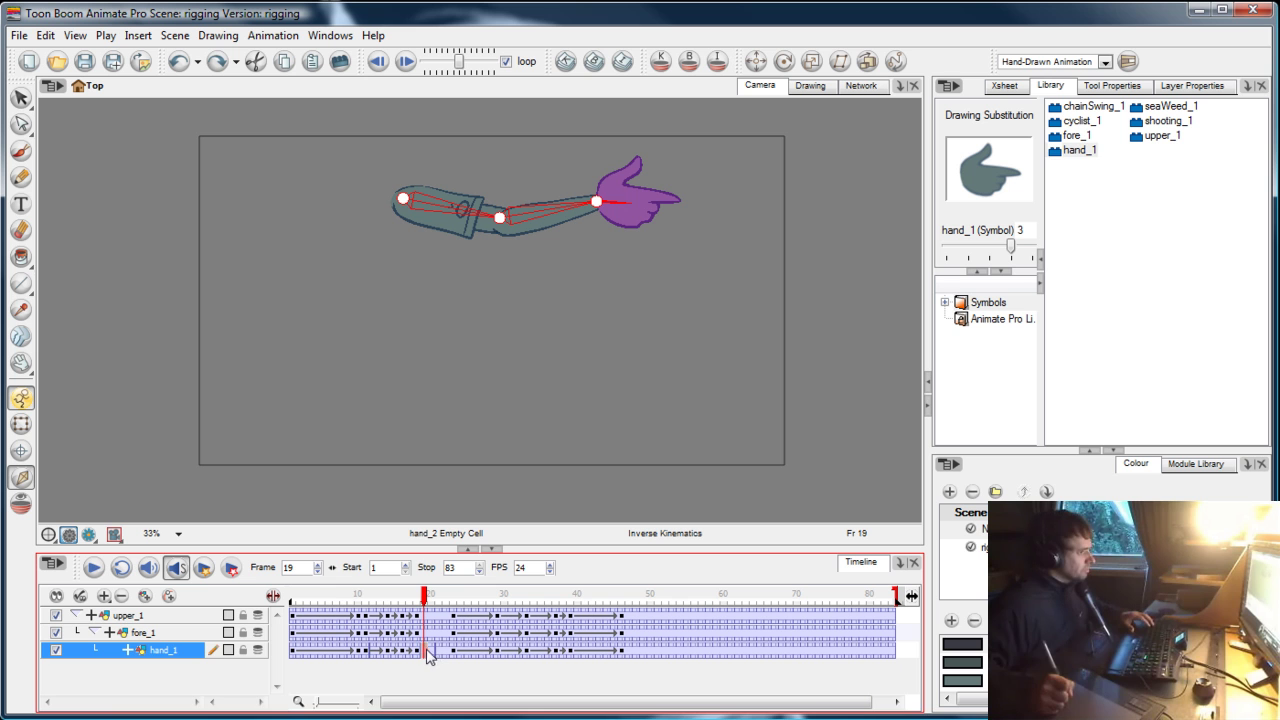
pyautogui.moveTo(1010, 246)
pyautogui.mouseDown()
pyautogui.moveTo(973, 252)
pyautogui.moveTo(996, 251)
pyautogui.mouseUp()
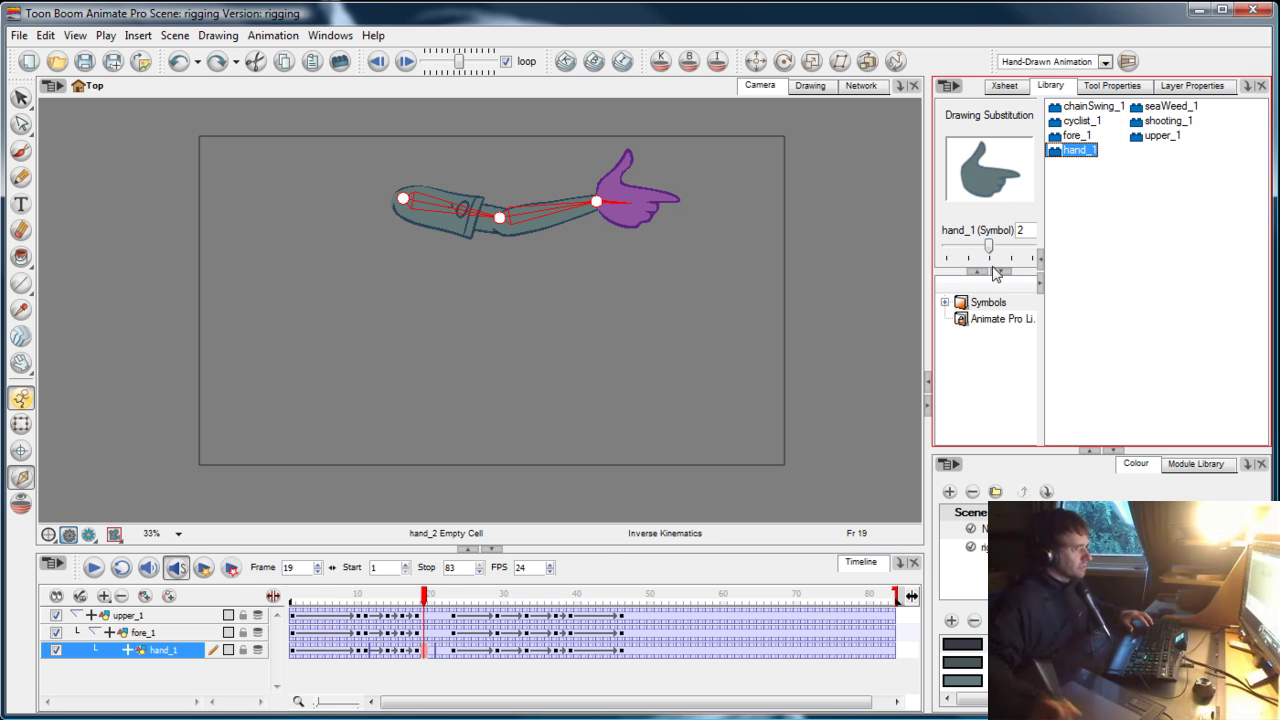
# Change the drawing substitution of hand_1 at frame 21 to drawing 3, the hand with a partly lowered thumb
pyautogui.click(434, 651)
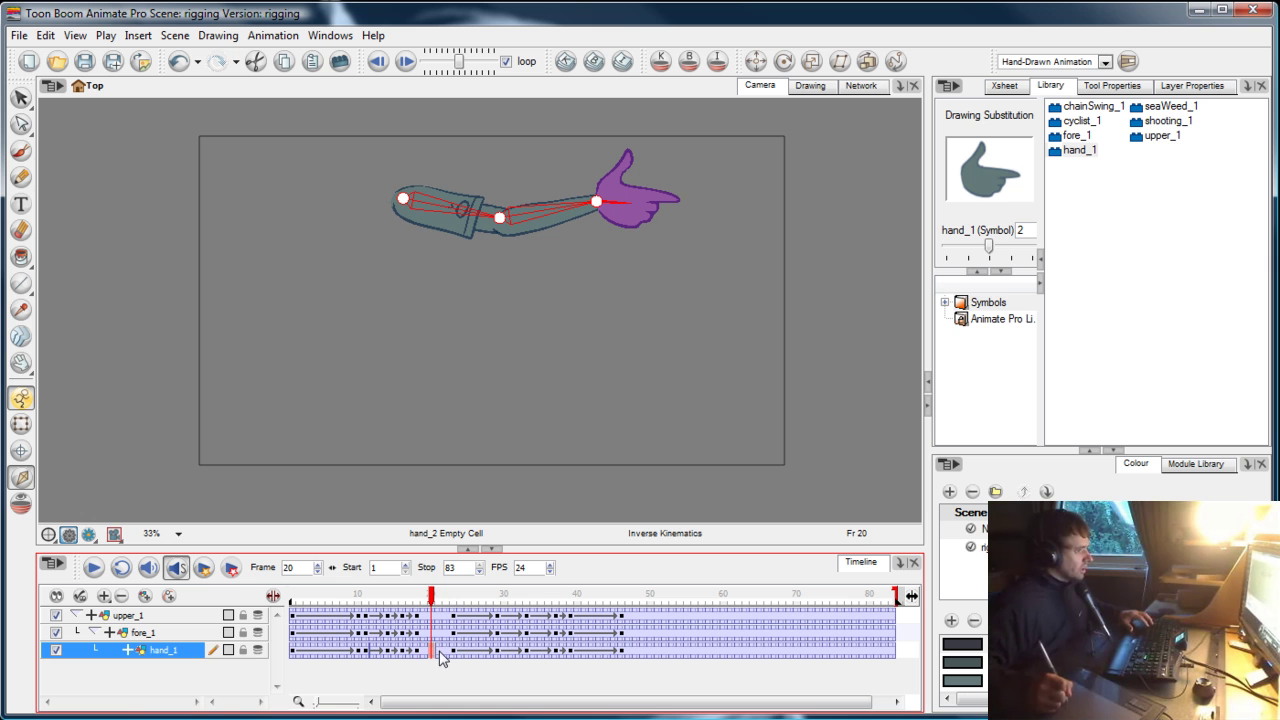
pyautogui.click(438, 652)
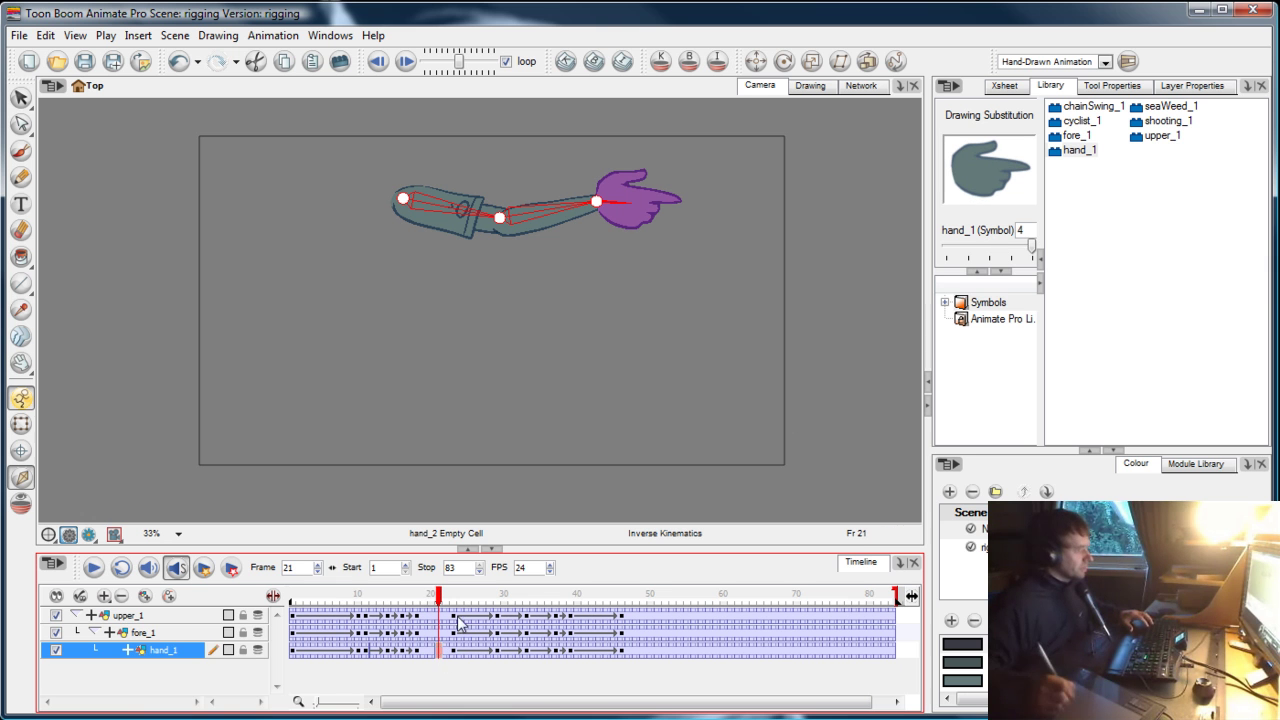
pyautogui.click(1016, 258)
pyautogui.moveTo(1026, 250); pyautogui.dragTo(1011, 250)
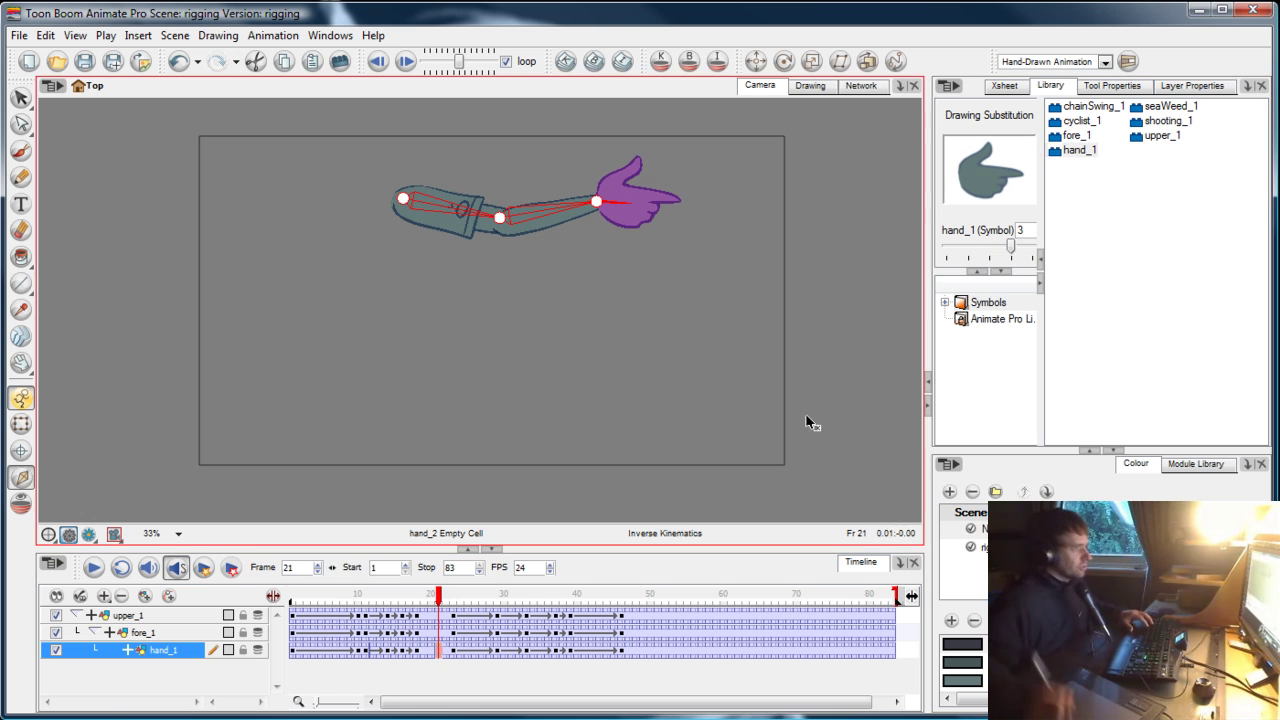
# Substitute hand_1 at frame 22 with drawing 4, the pointing hand with the thumb down
pyautogui.click(446, 651)
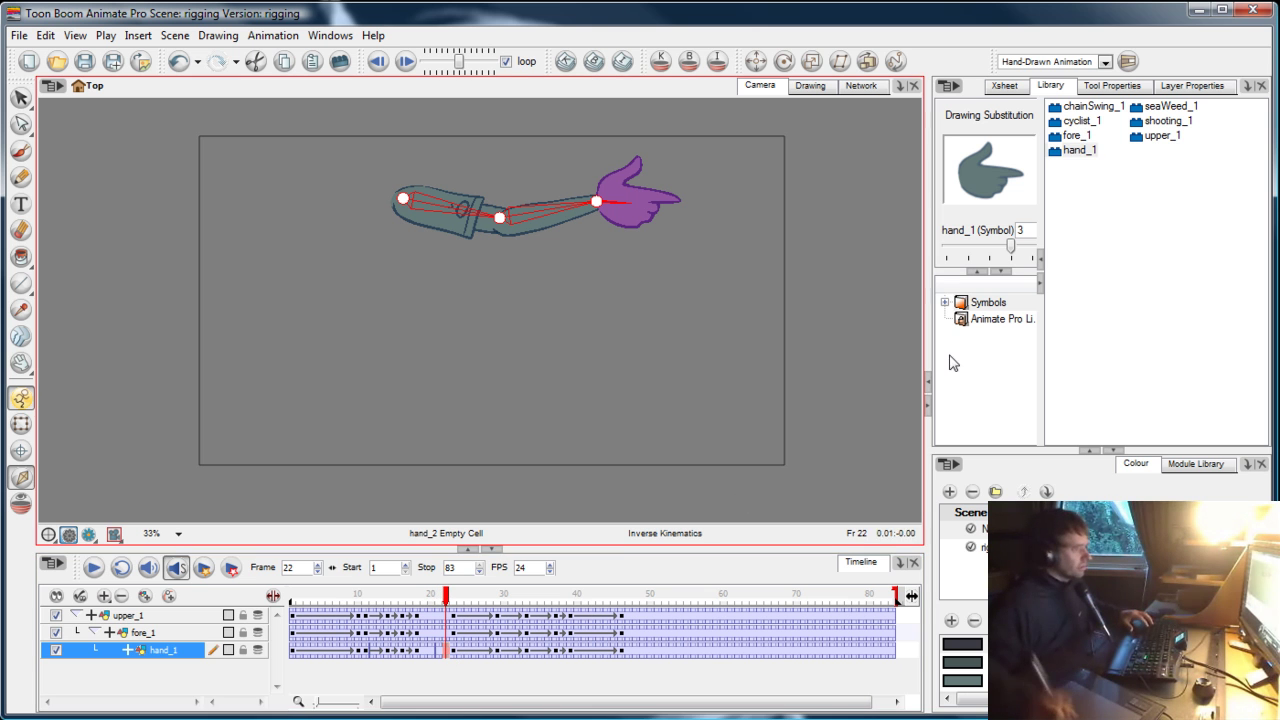
pyautogui.click(995, 278)
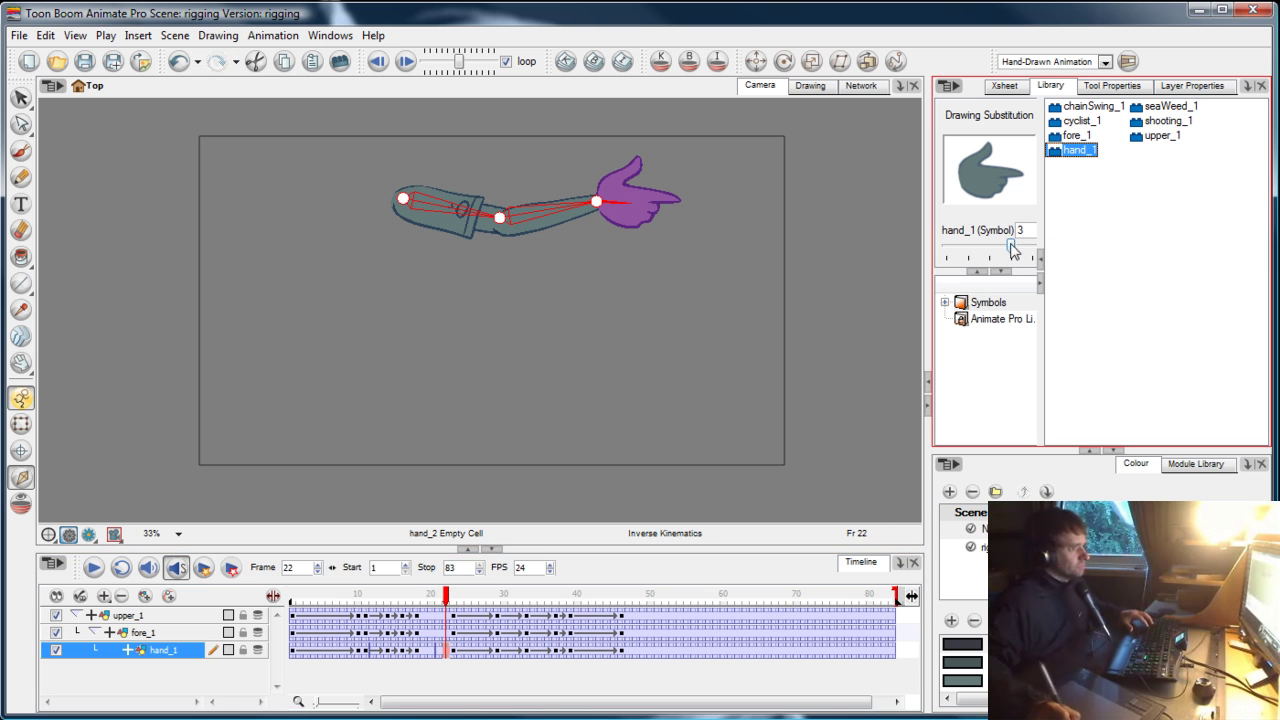
pyautogui.moveTo(1013, 250); pyautogui.dragTo(1031, 250)
# Play the animation from frame 6 to check the thumb movement and scrub up to frame 27
pyautogui.click(428, 620)
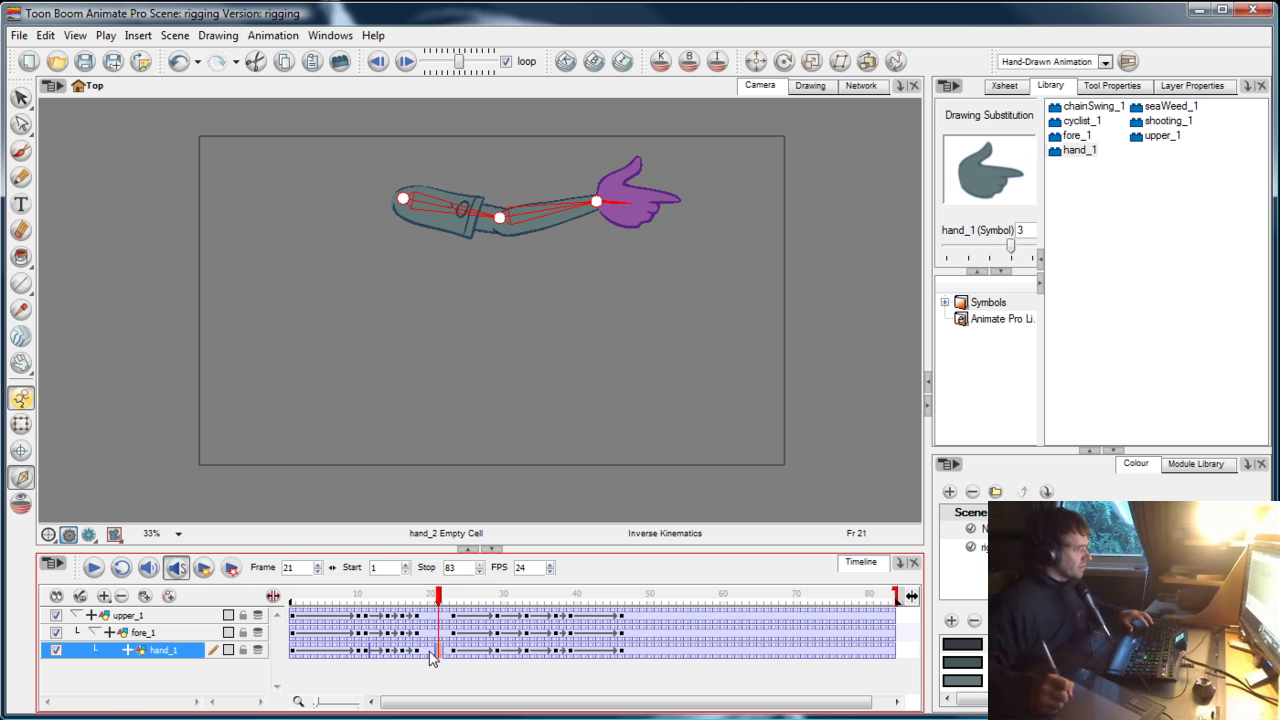
pyautogui.moveTo(446, 600); pyautogui.dragTo(328, 597)
pyautogui.hotkey('shift', 'Return')
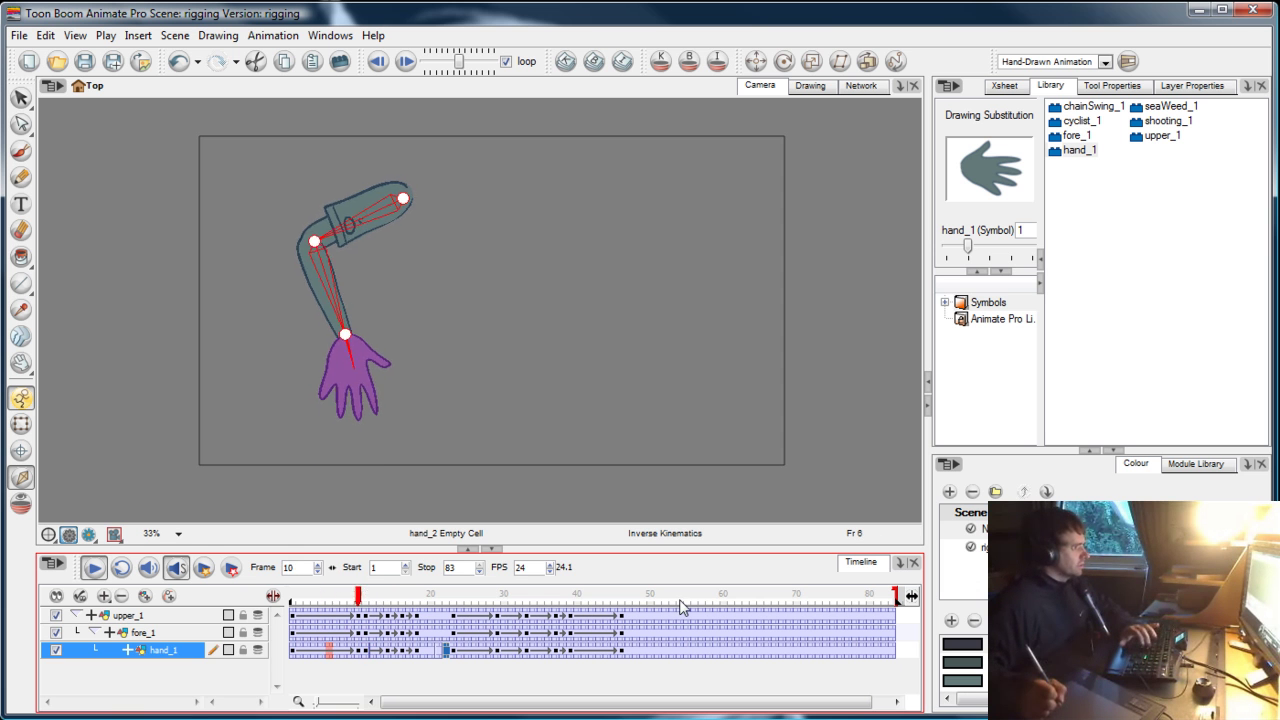
pyautogui.hotkey('shift', 'Return')
pyautogui.moveTo(437, 597); pyautogui.dragTo(483, 596)
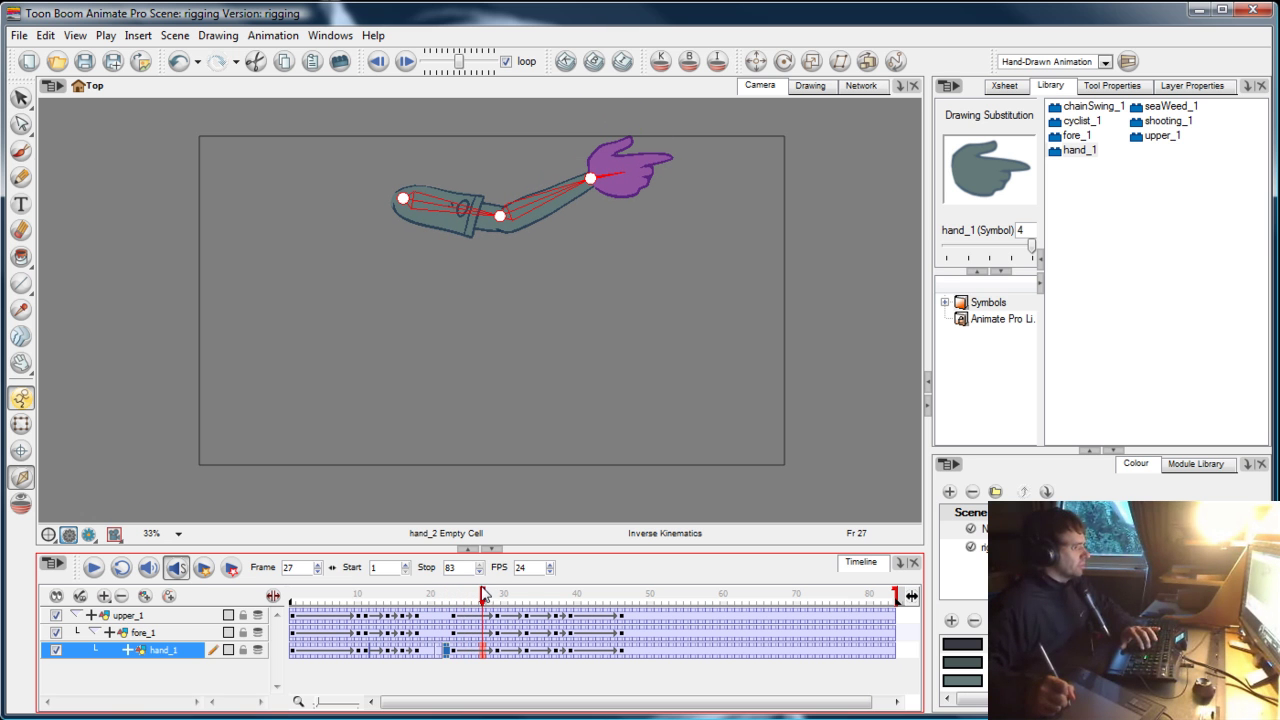
# Substitute hand_1 at frame 29 with drawing 2, the pointing hand with the thumb raised
pyautogui.click(445, 651)
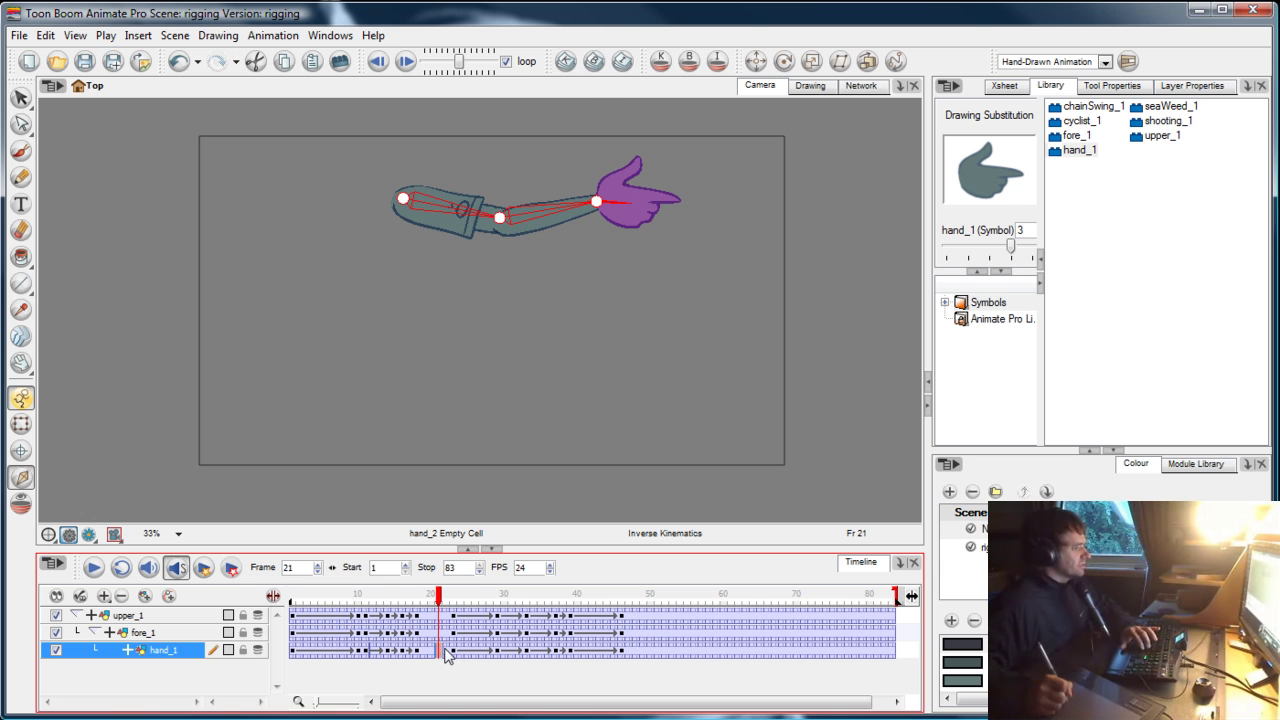
pyautogui.click(453, 651)
pyautogui.moveTo(458, 597); pyautogui.dragTo(483, 597)
pyautogui.click(491, 657)
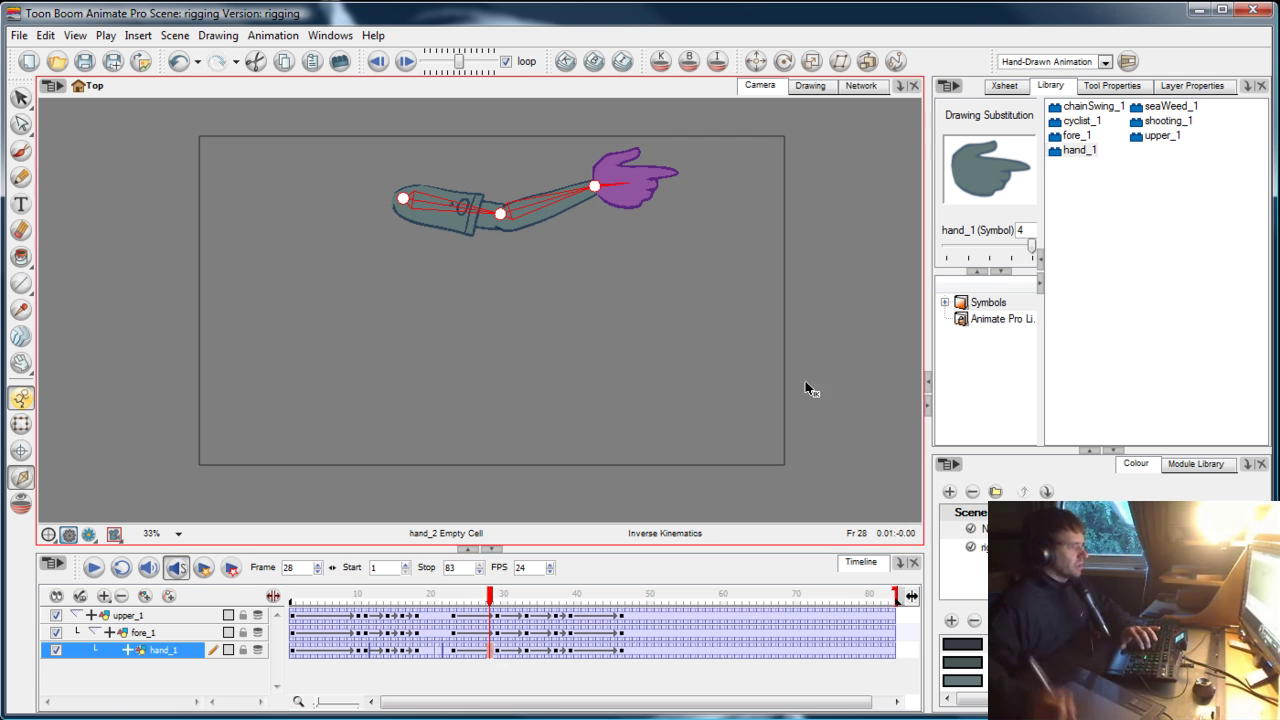
pyautogui.moveTo(1031, 246); pyautogui.dragTo(988, 247)
pyautogui.click(497, 650)
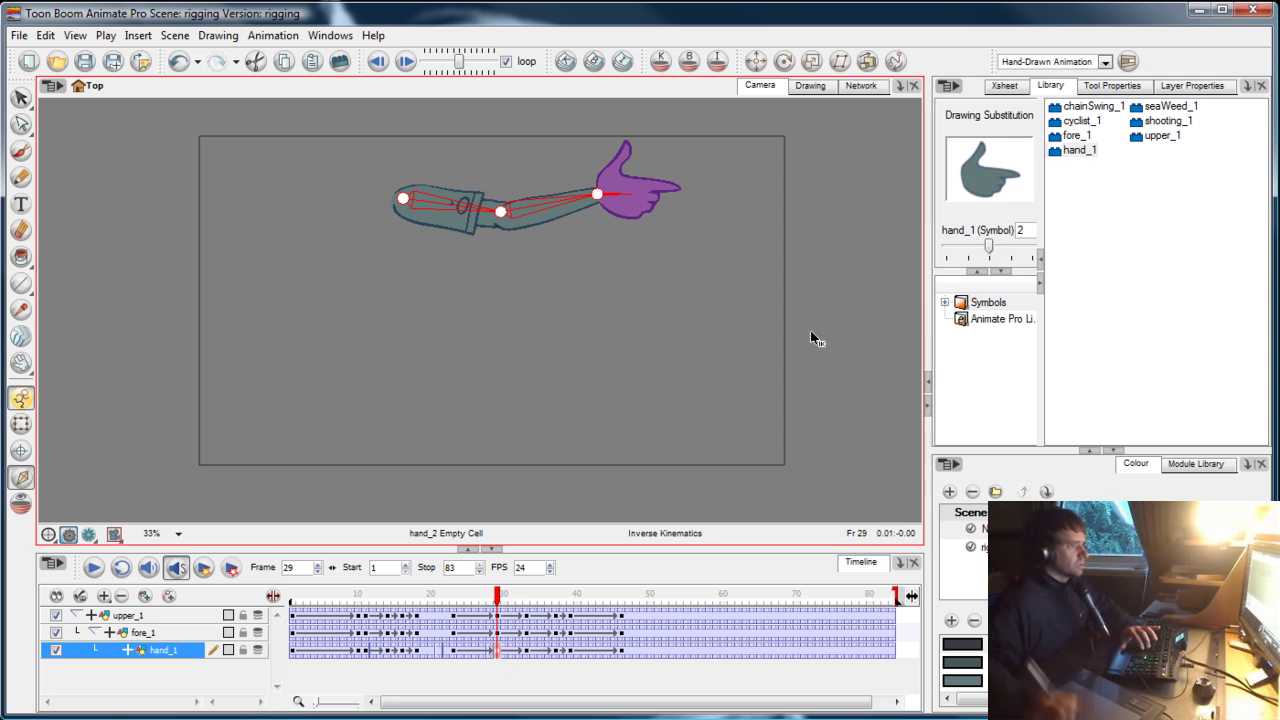
# Play the animation from frame 3 and replay its second part to check the thumb and the arm's return
pyautogui.moveTo(486, 595); pyautogui.dragTo(306, 604)
pyautogui.hotkey('shift', 'Return')
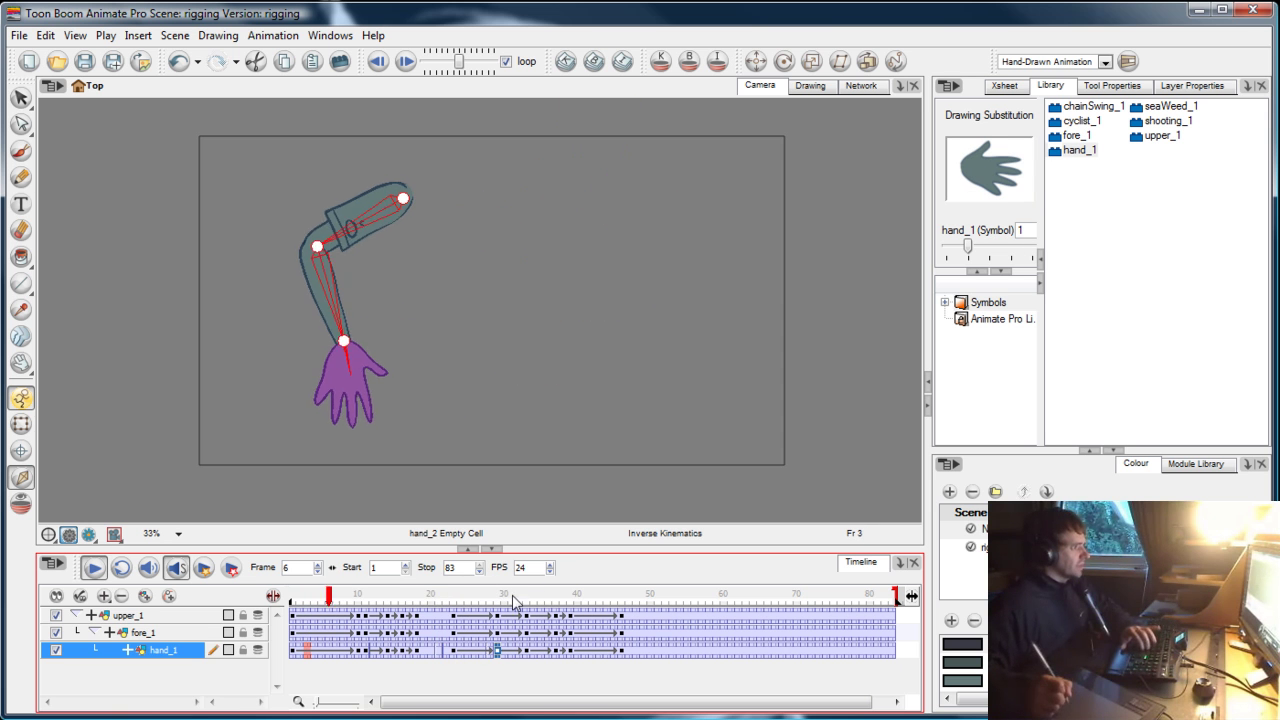
pyautogui.press('Return')
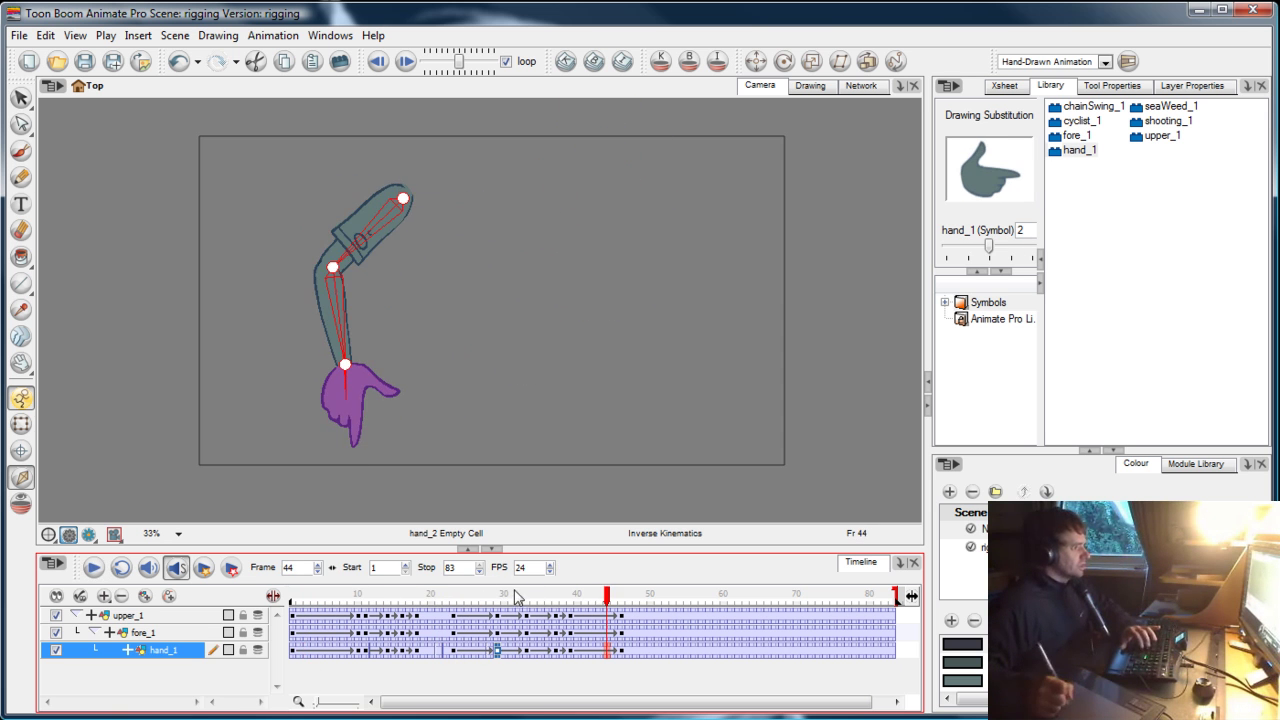
pyautogui.moveTo(515, 593); pyautogui.dragTo(405, 597)
pyautogui.hotkey('shift', 'Return')
pyautogui.press('Return')
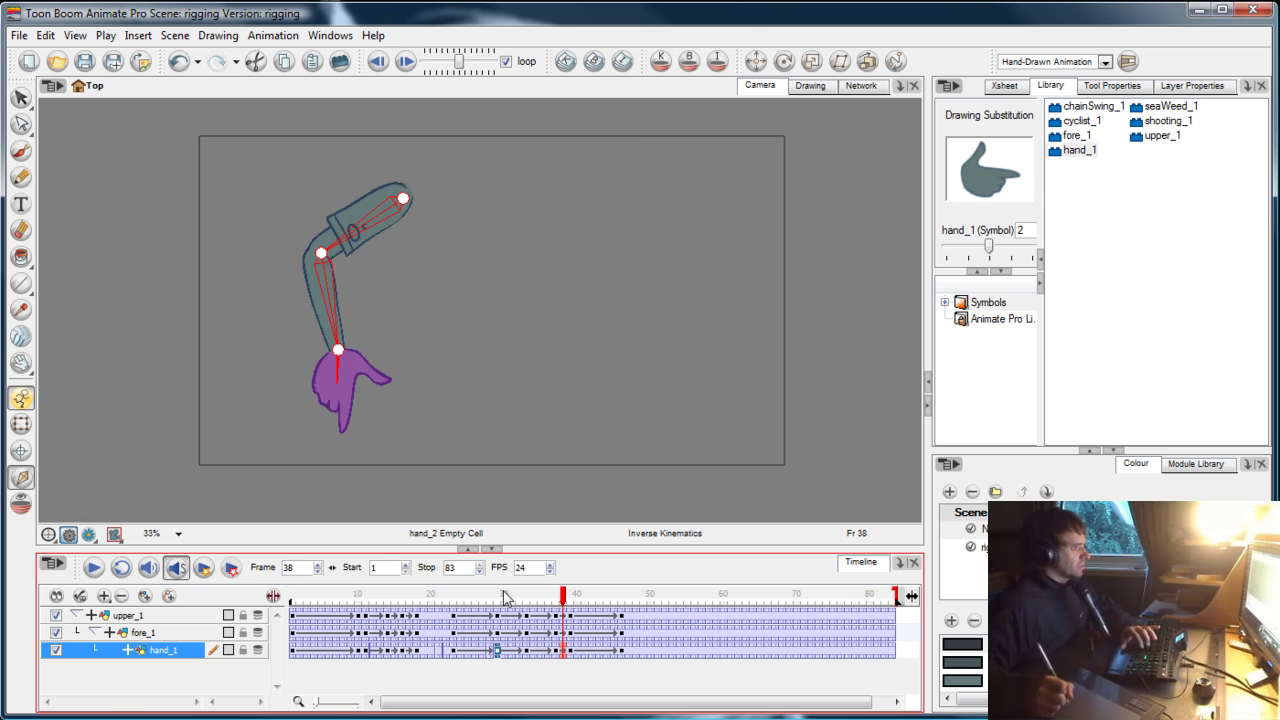
# Substitute hand_1 at frame 40 with drawing 1, the open hand, as the arm swings back
pyautogui.moveTo(505, 597); pyautogui.dragTo(578, 597)
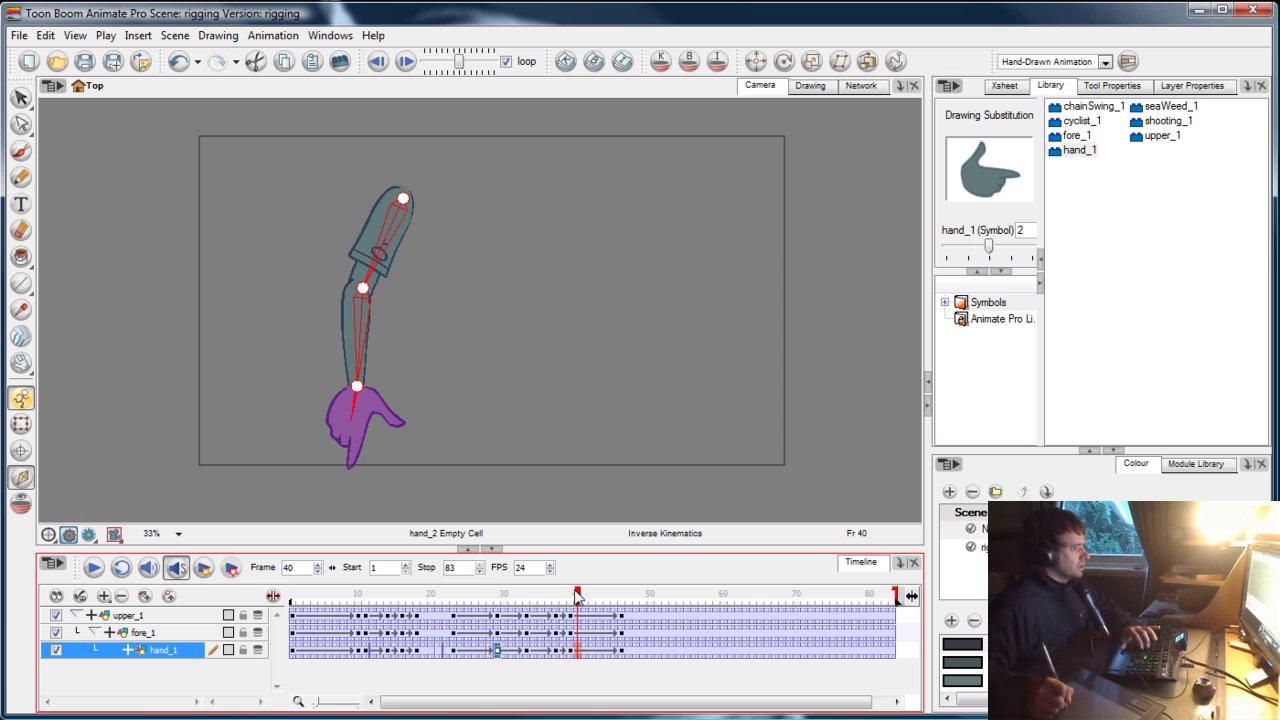
pyautogui.click(576, 652)
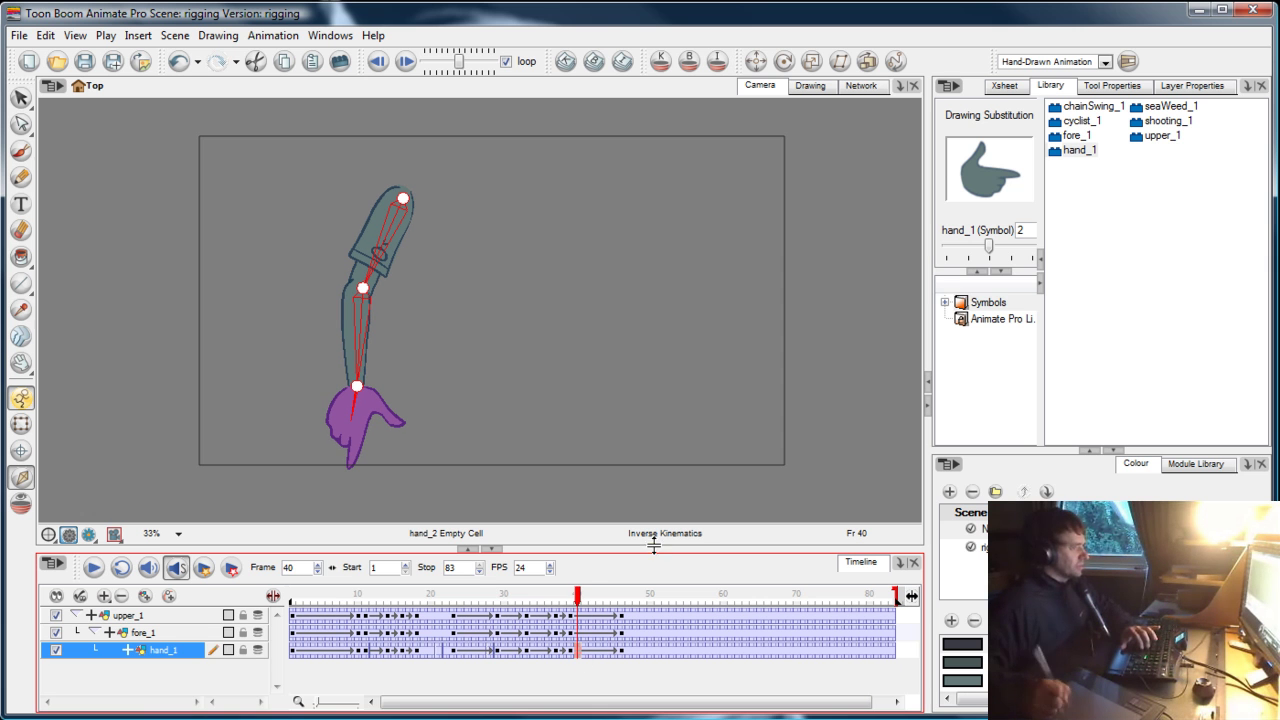
pyautogui.click(984, 265)
pyautogui.moveTo(987, 248); pyautogui.dragTo(967, 246)
pyautogui.click(585, 570)
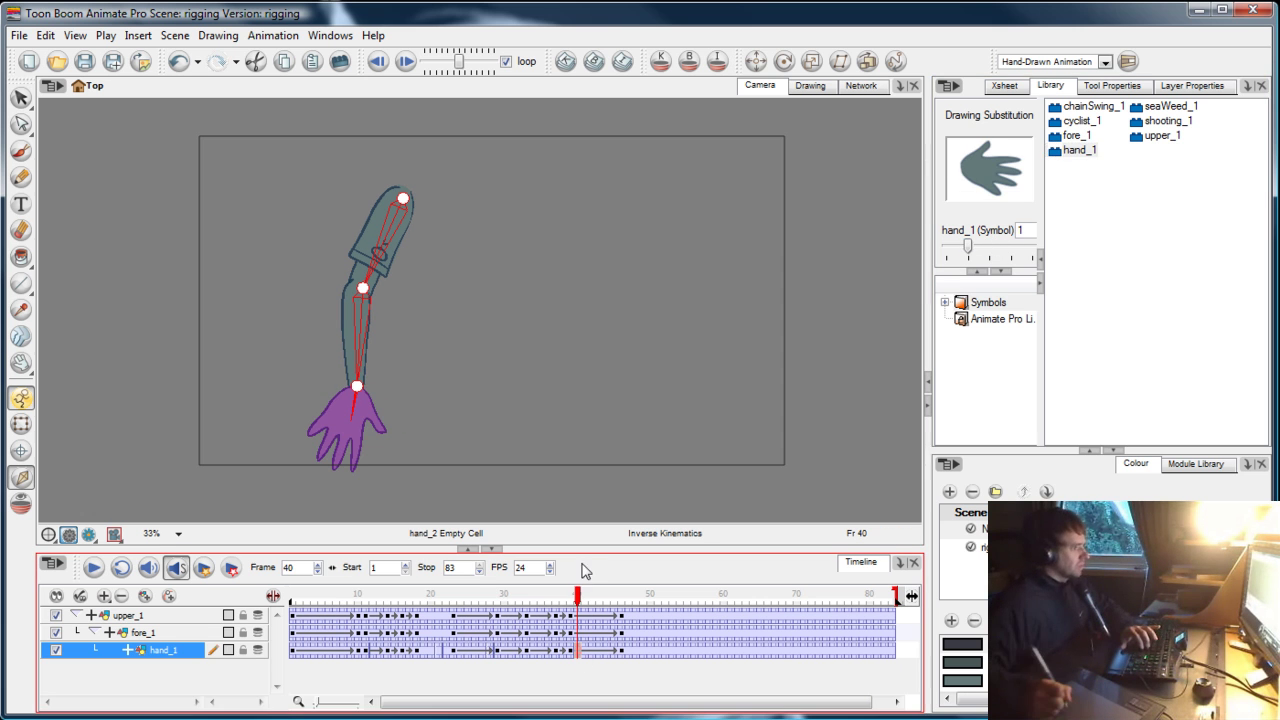
# Play the whole animation from frame 1 to check the change back to the open hand
pyautogui.moveTo(580, 598); pyautogui.dragTo(292, 600)
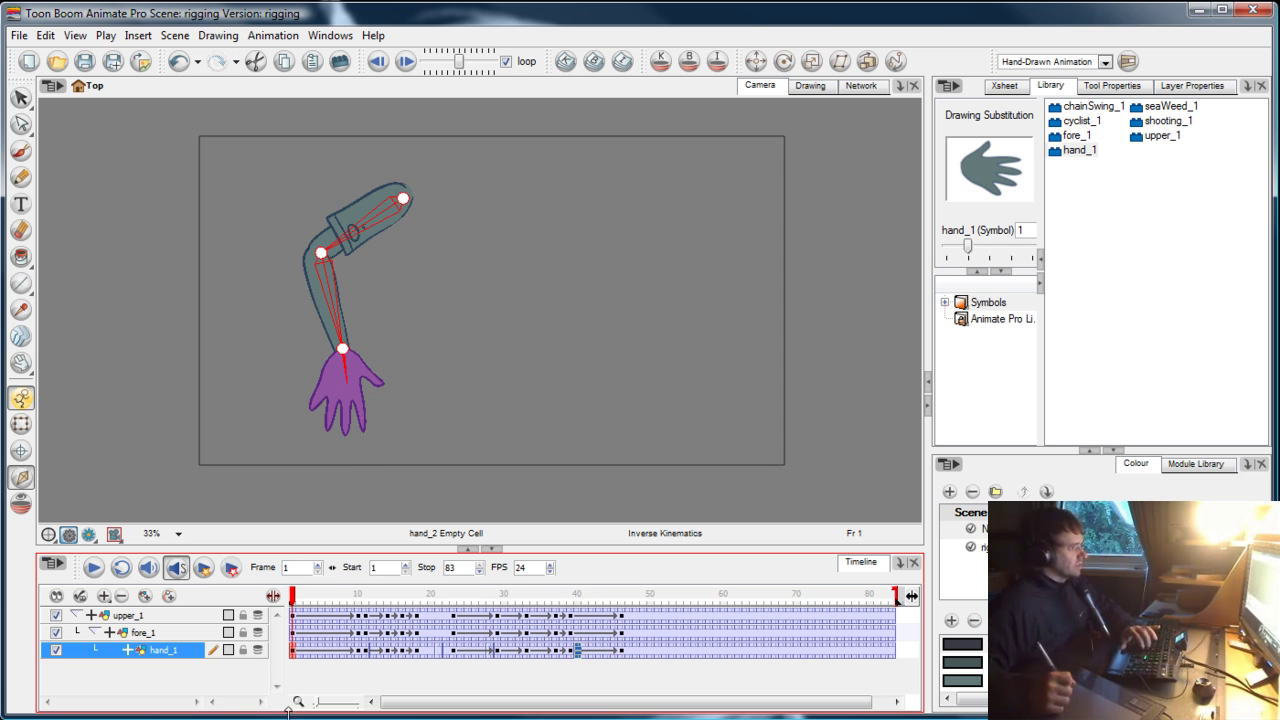
pyautogui.press('Return')
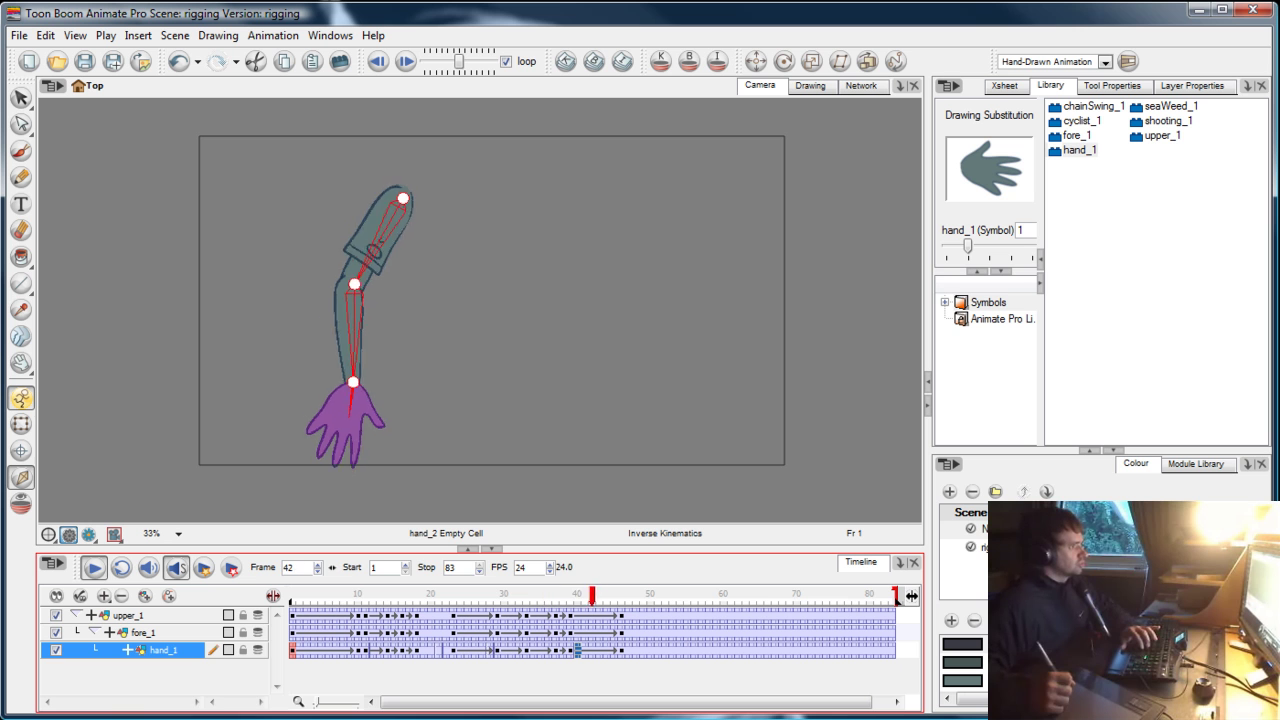
pyautogui.press('Return')
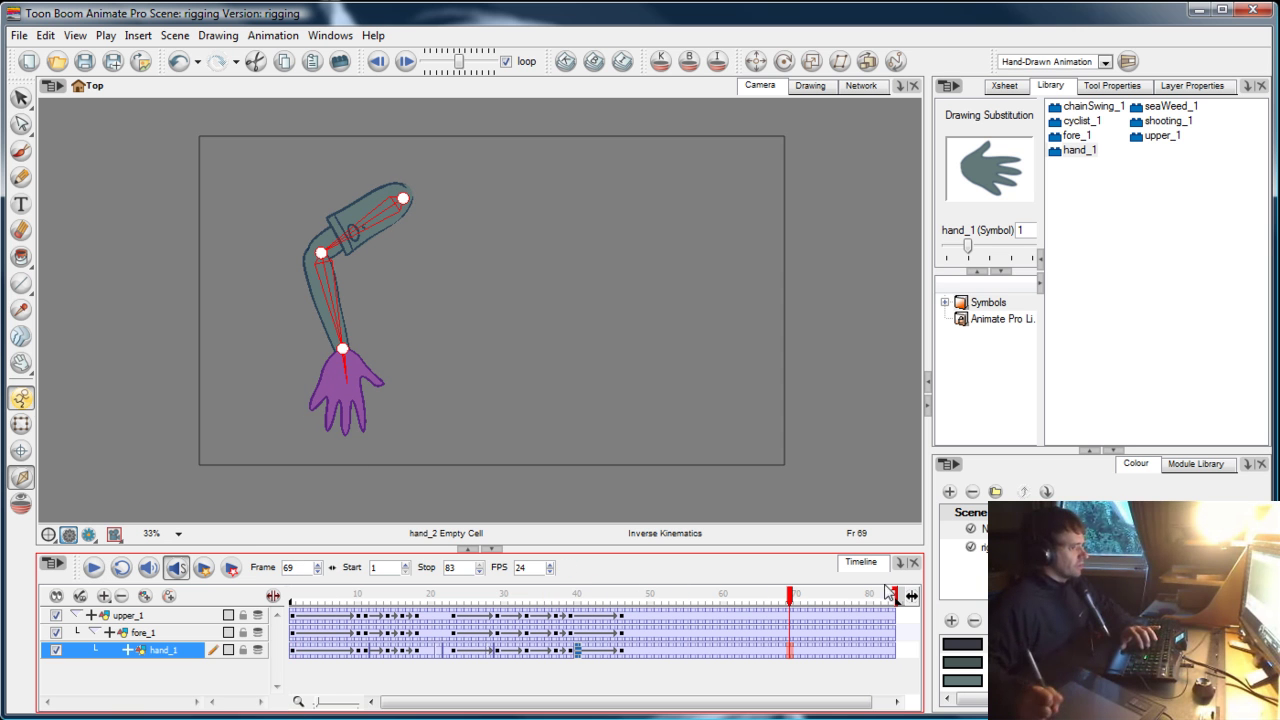
# Shorten the scene so that it ends at frame 48 and scrub through to the last frame
pyautogui.moveTo(897, 597); pyautogui.dragTo(206, 598)
pyautogui.click(506, 632)
pyautogui.click(506, 650)
pyautogui.click(506, 615)
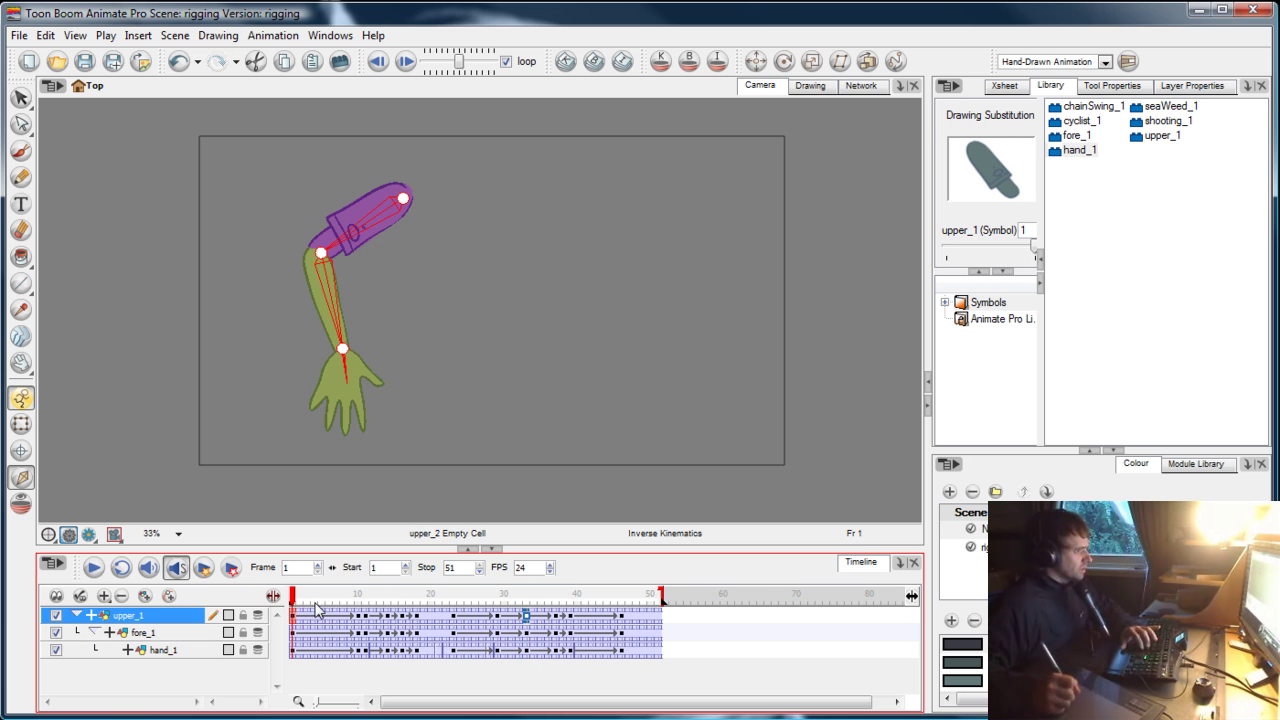
pyautogui.moveTo(318, 606); pyautogui.dragTo(672, 600)
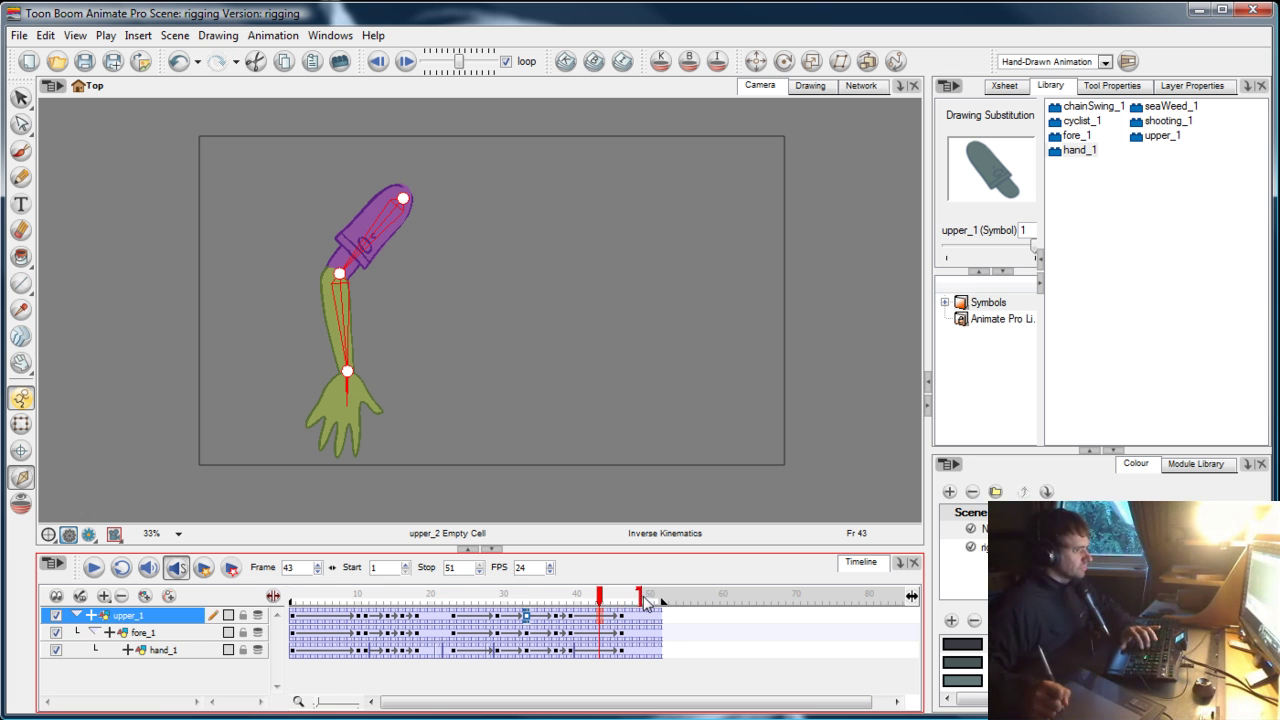
pyautogui.moveTo(643, 597); pyautogui.dragTo(205, 605)
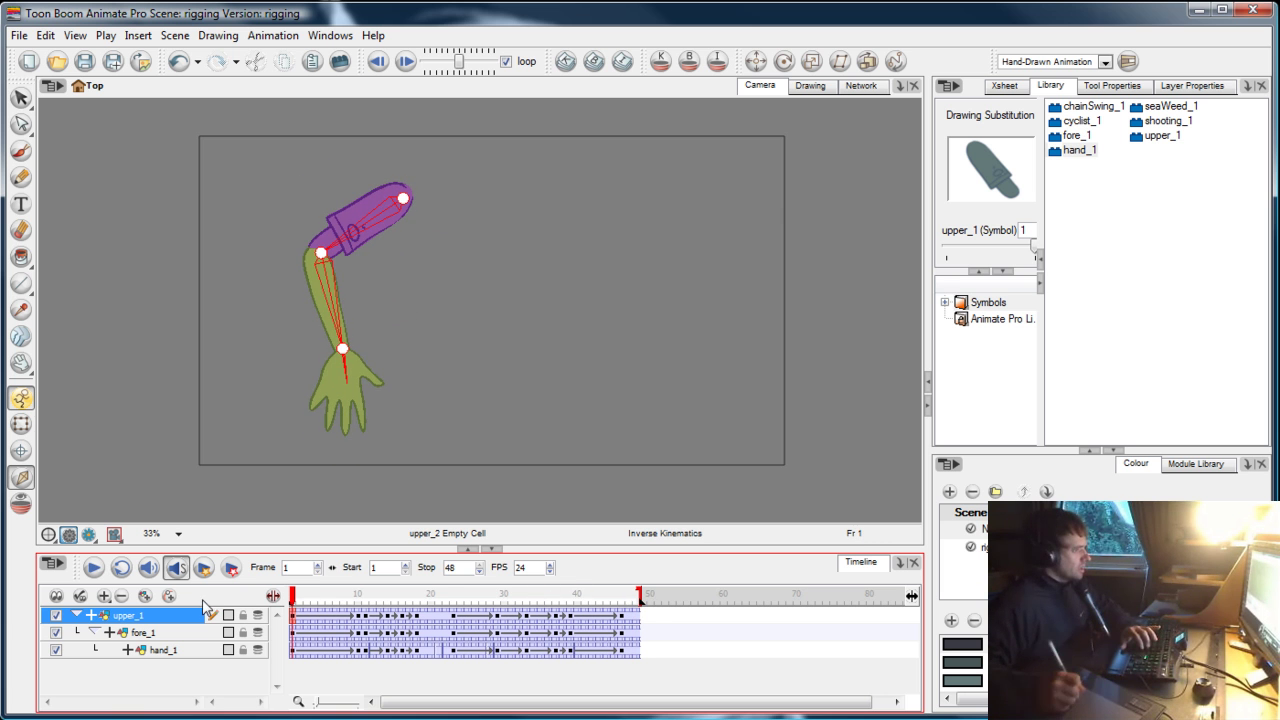
pyautogui.moveTo(603, 596); pyautogui.dragTo(647, 597)
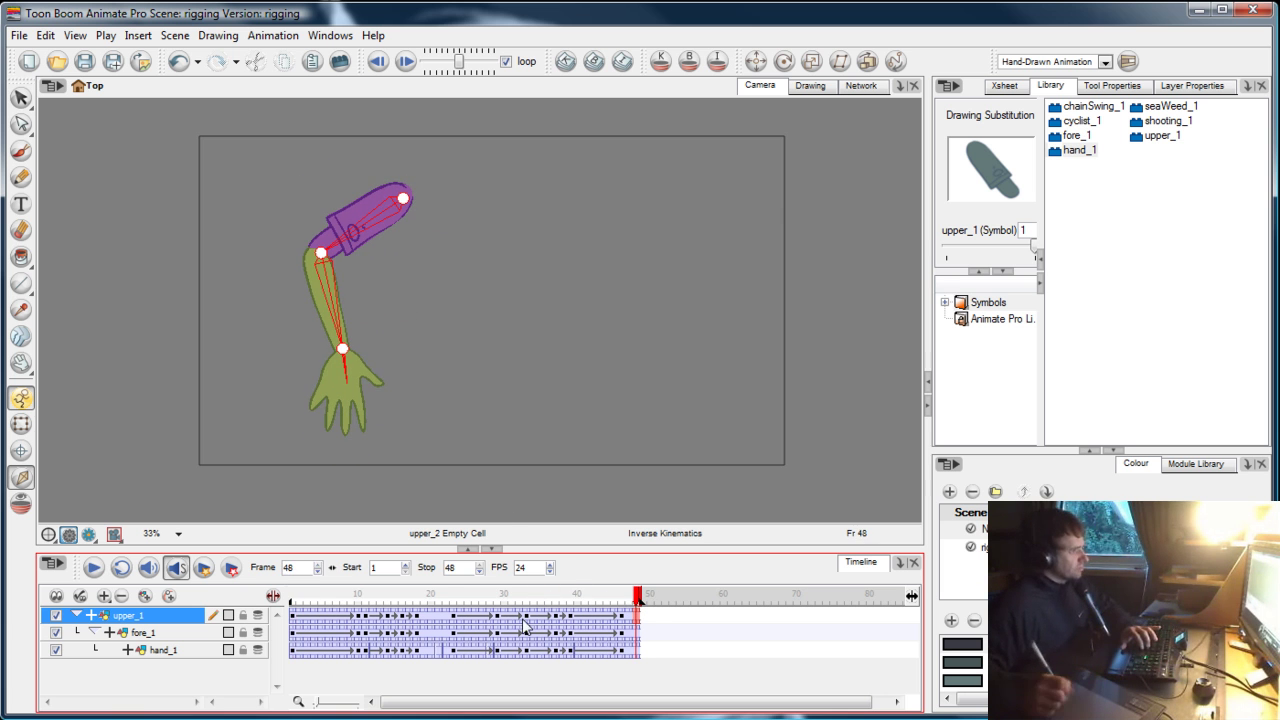
# Turn on looped playback, play the finished arm animation, and return to frame 1 with all layers deselected
pyautogui.click(121, 567)
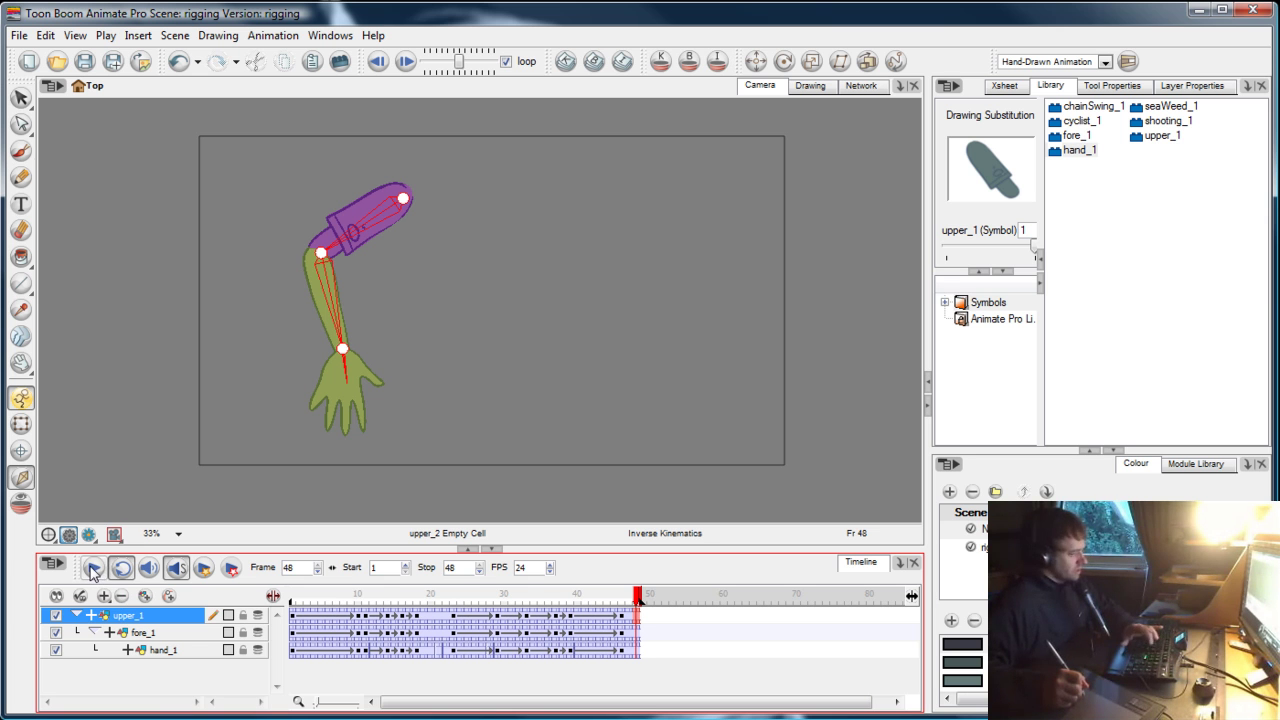
pyautogui.hotkey('shift', 'Return')
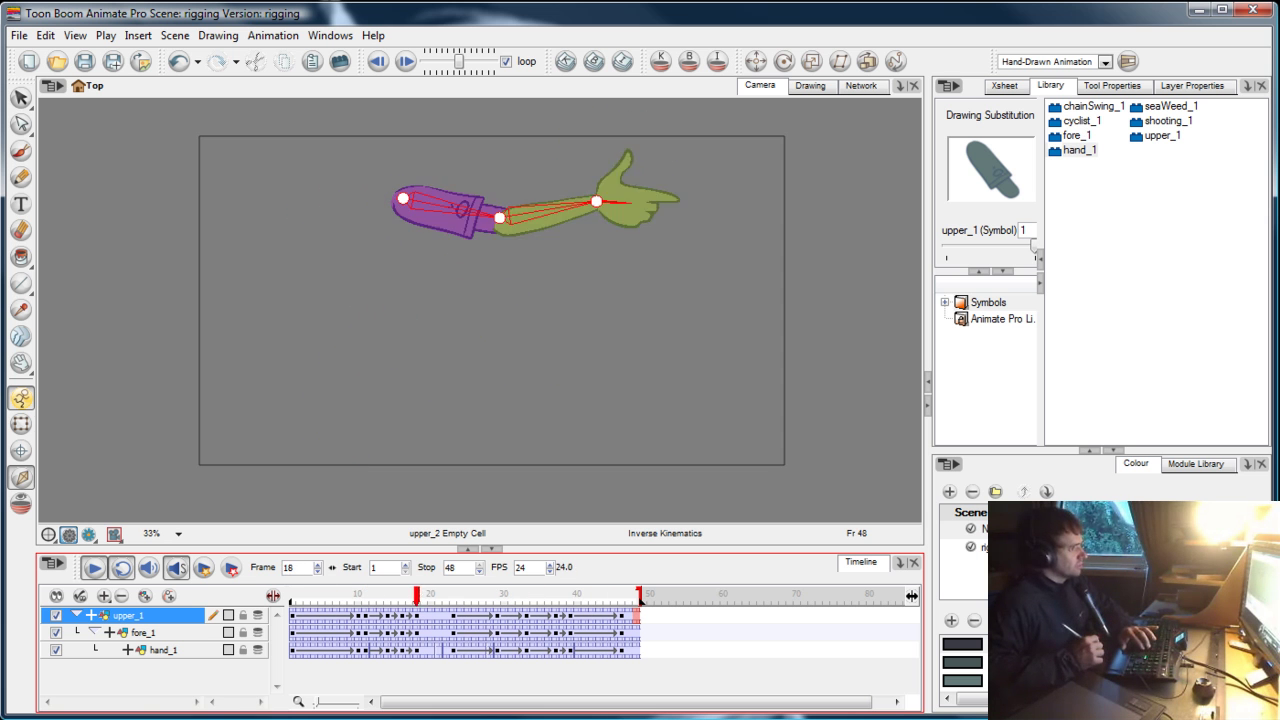
pyautogui.press('Return')
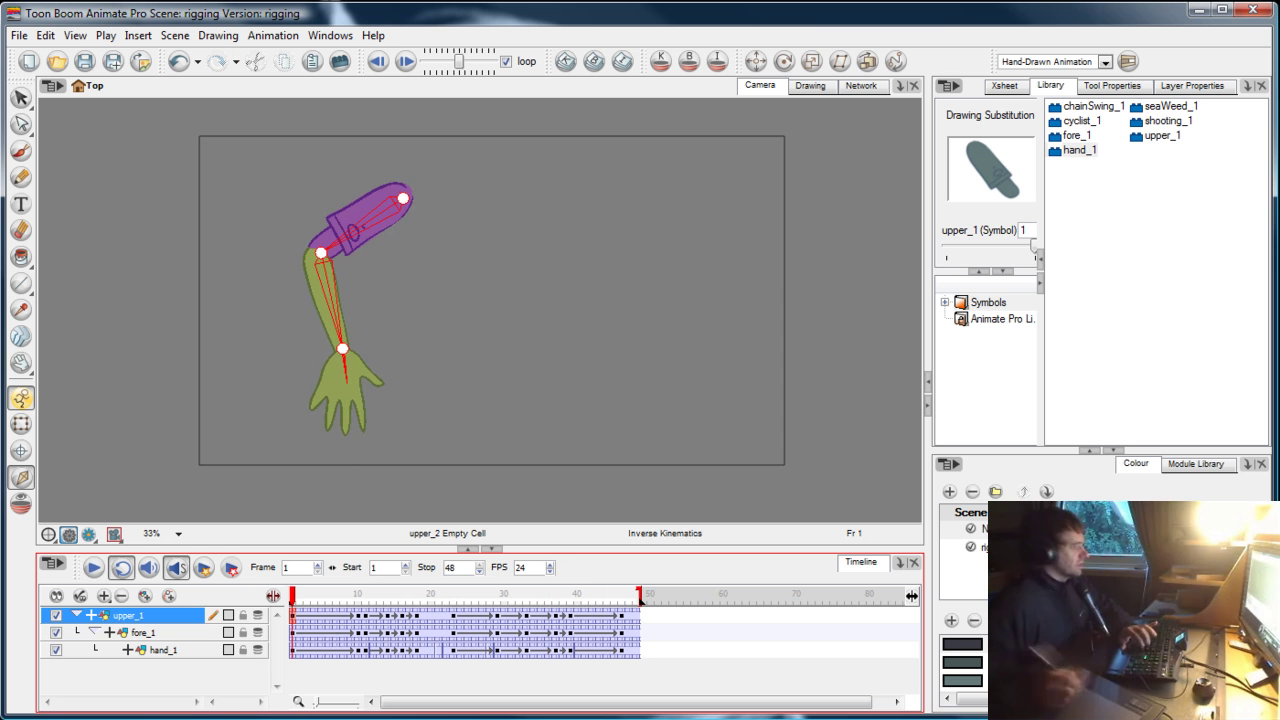
pyautogui.press('Return')
pyautogui.press('Return')
pyautogui.click(298, 596)
pyautogui.press('Escape')
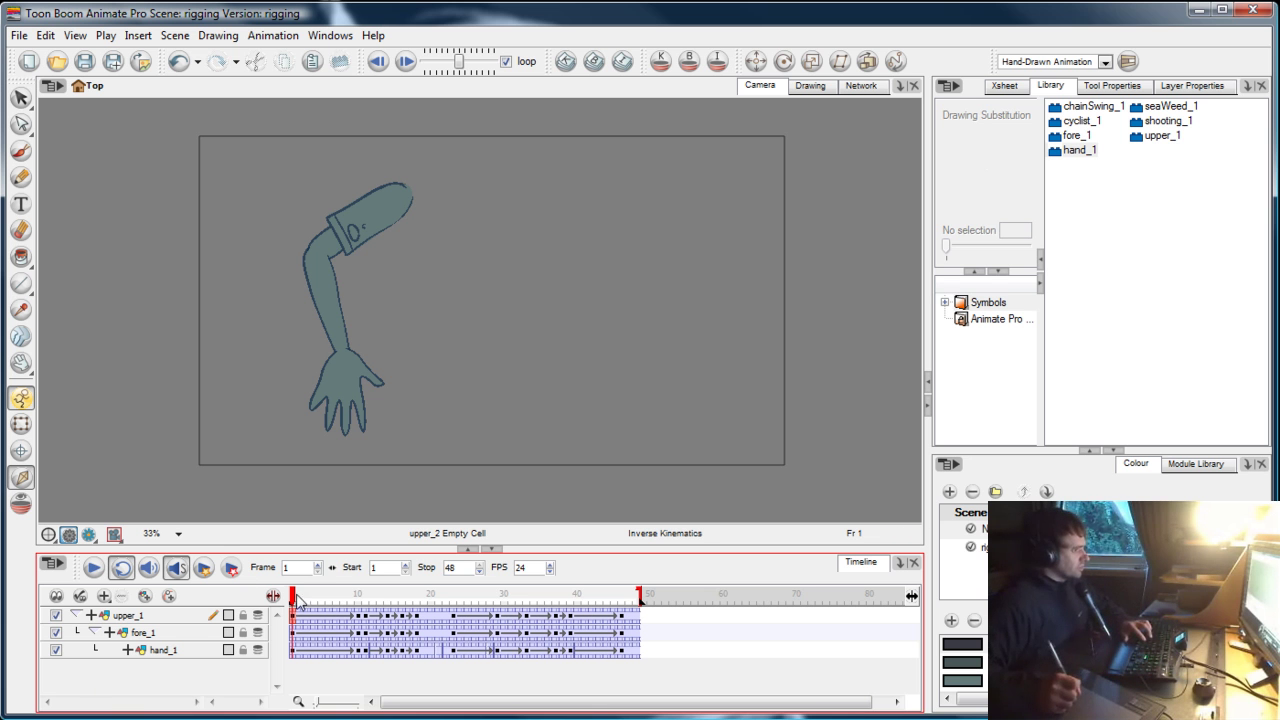
# Enter the hand_1 symbol on the stage to inspect its hand drawings and return to the top level
pyautogui.moveTo(297, 600)
pyautogui.mouseDown()
pyautogui.moveTo(457, 598)
pyautogui.moveTo(297, 588)
pyautogui.moveTo(634, 600)
pyautogui.moveTo(320, 608)
pyautogui.mouseUp()
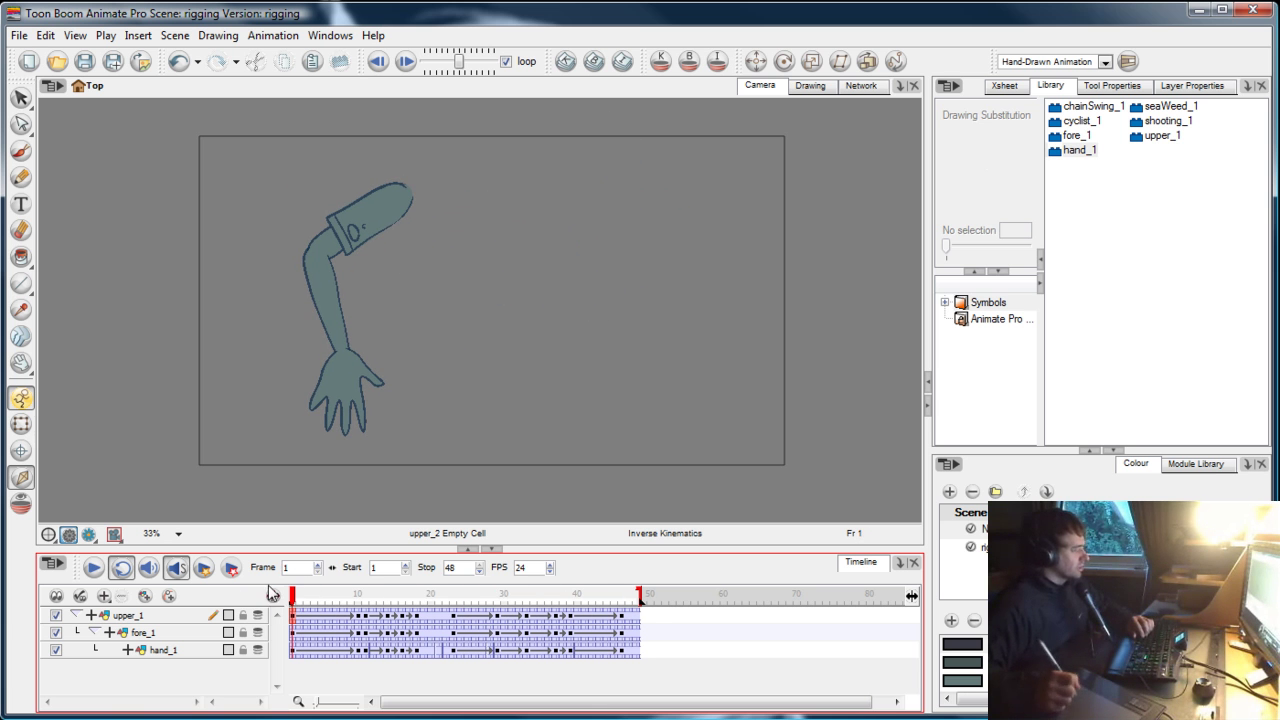
pyautogui.moveTo(295, 600); pyautogui.dragTo(264, 605)
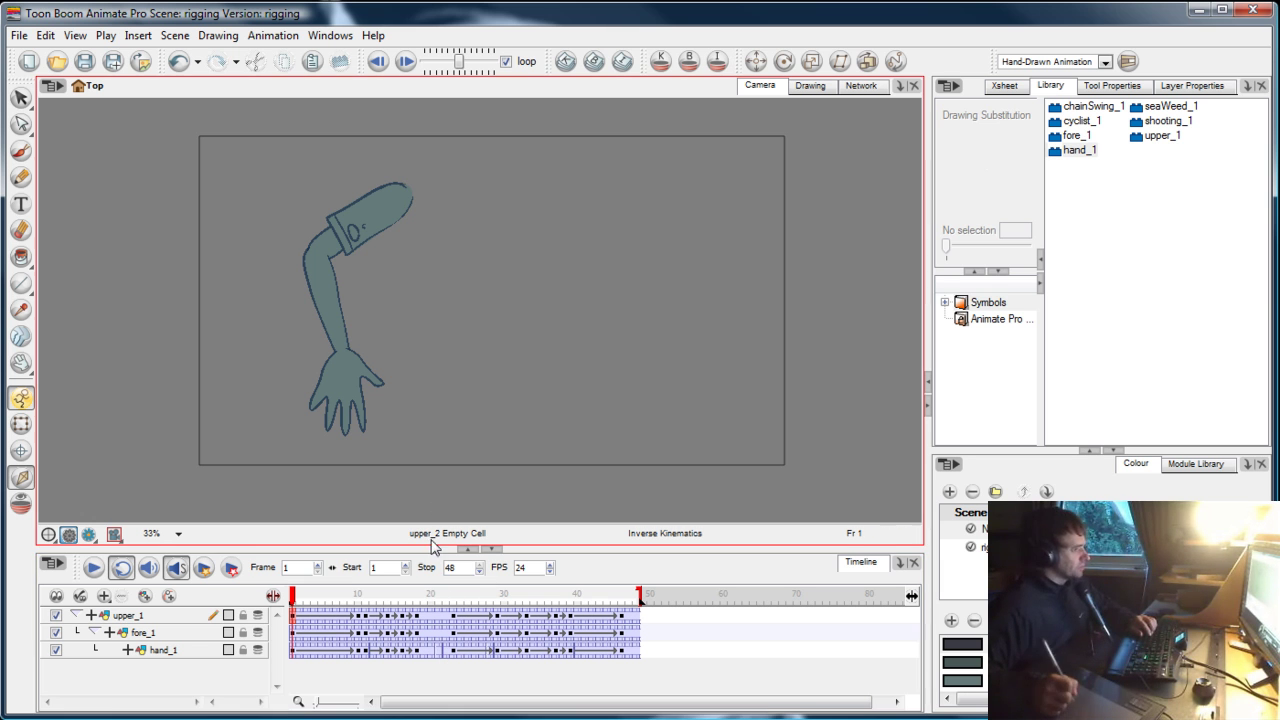
pyautogui.doubleClick(336, 380)
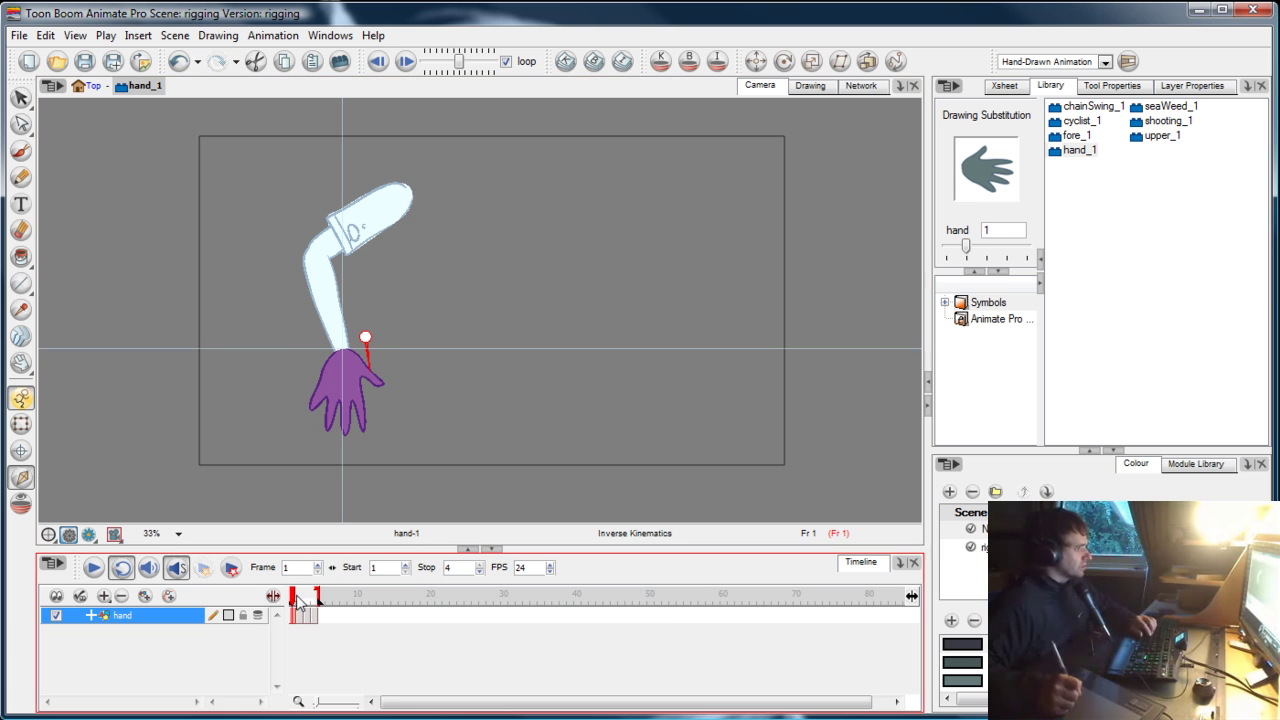
pyautogui.moveTo(297, 597)
pyautogui.mouseDown()
pyautogui.moveTo(320, 600)
pyautogui.moveTo(295, 597)
pyautogui.mouseUp()
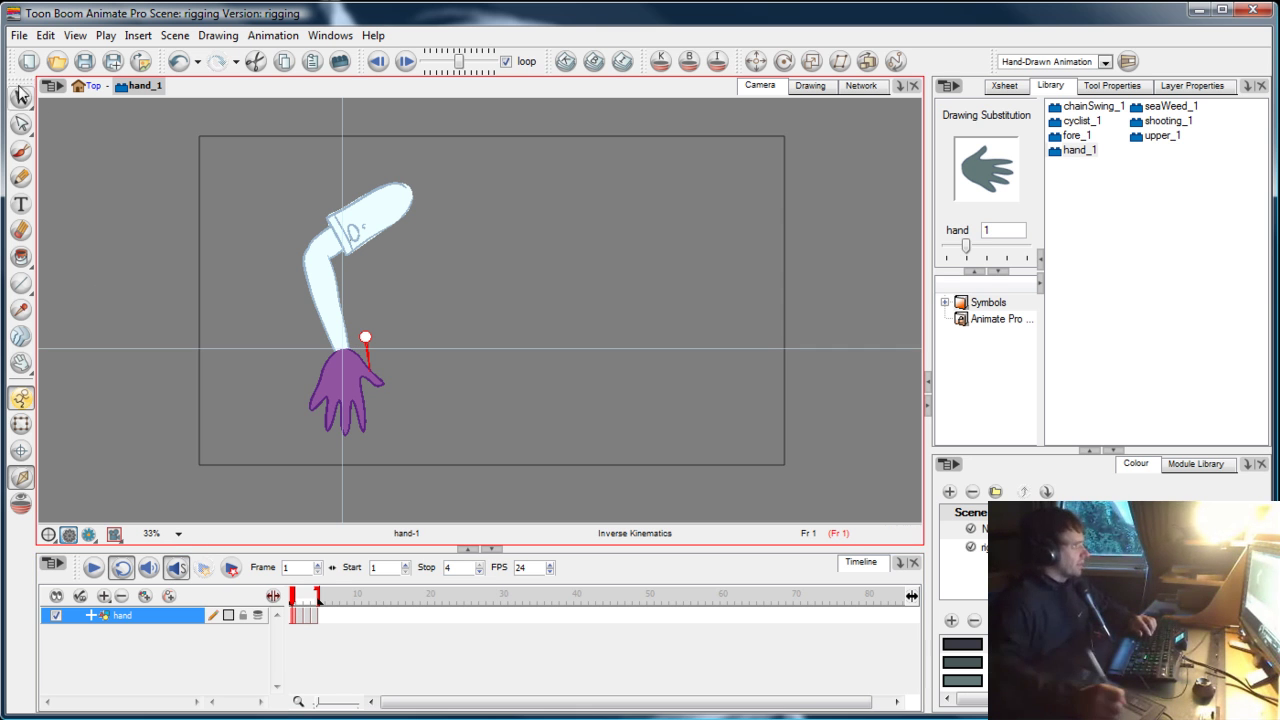
pyautogui.click(90, 86)
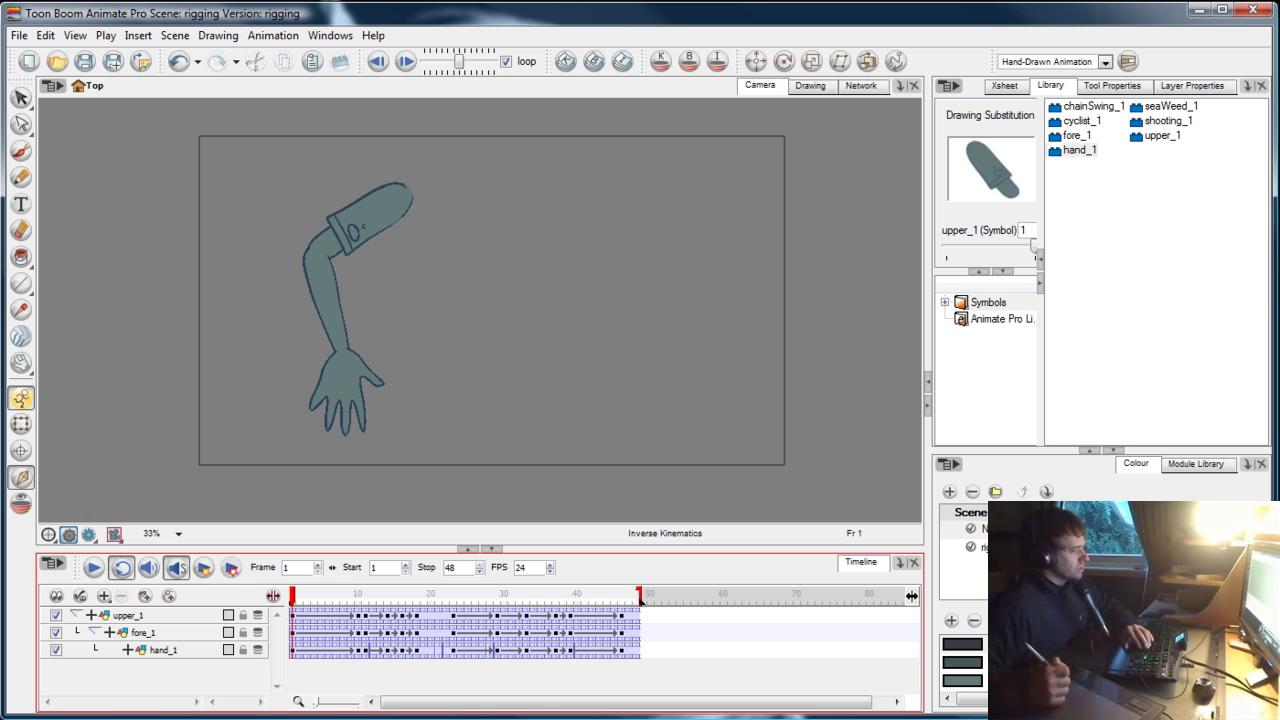
pyautogui.click(962, 644)
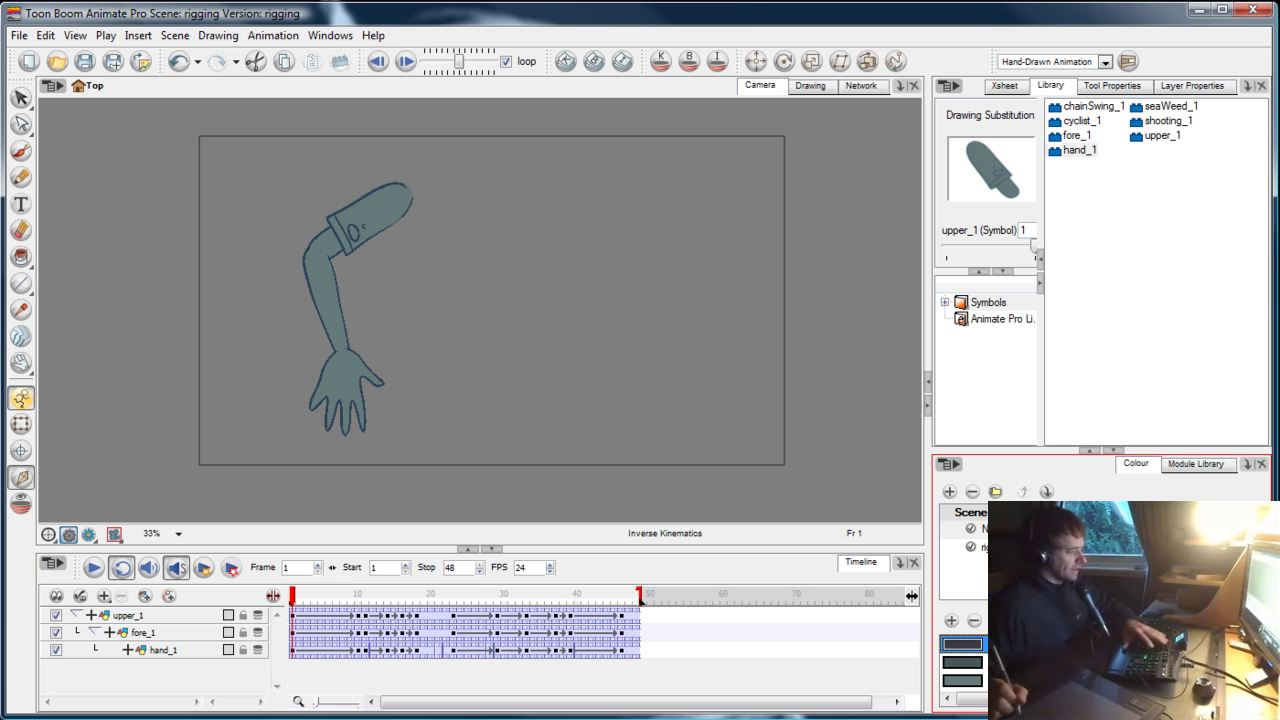